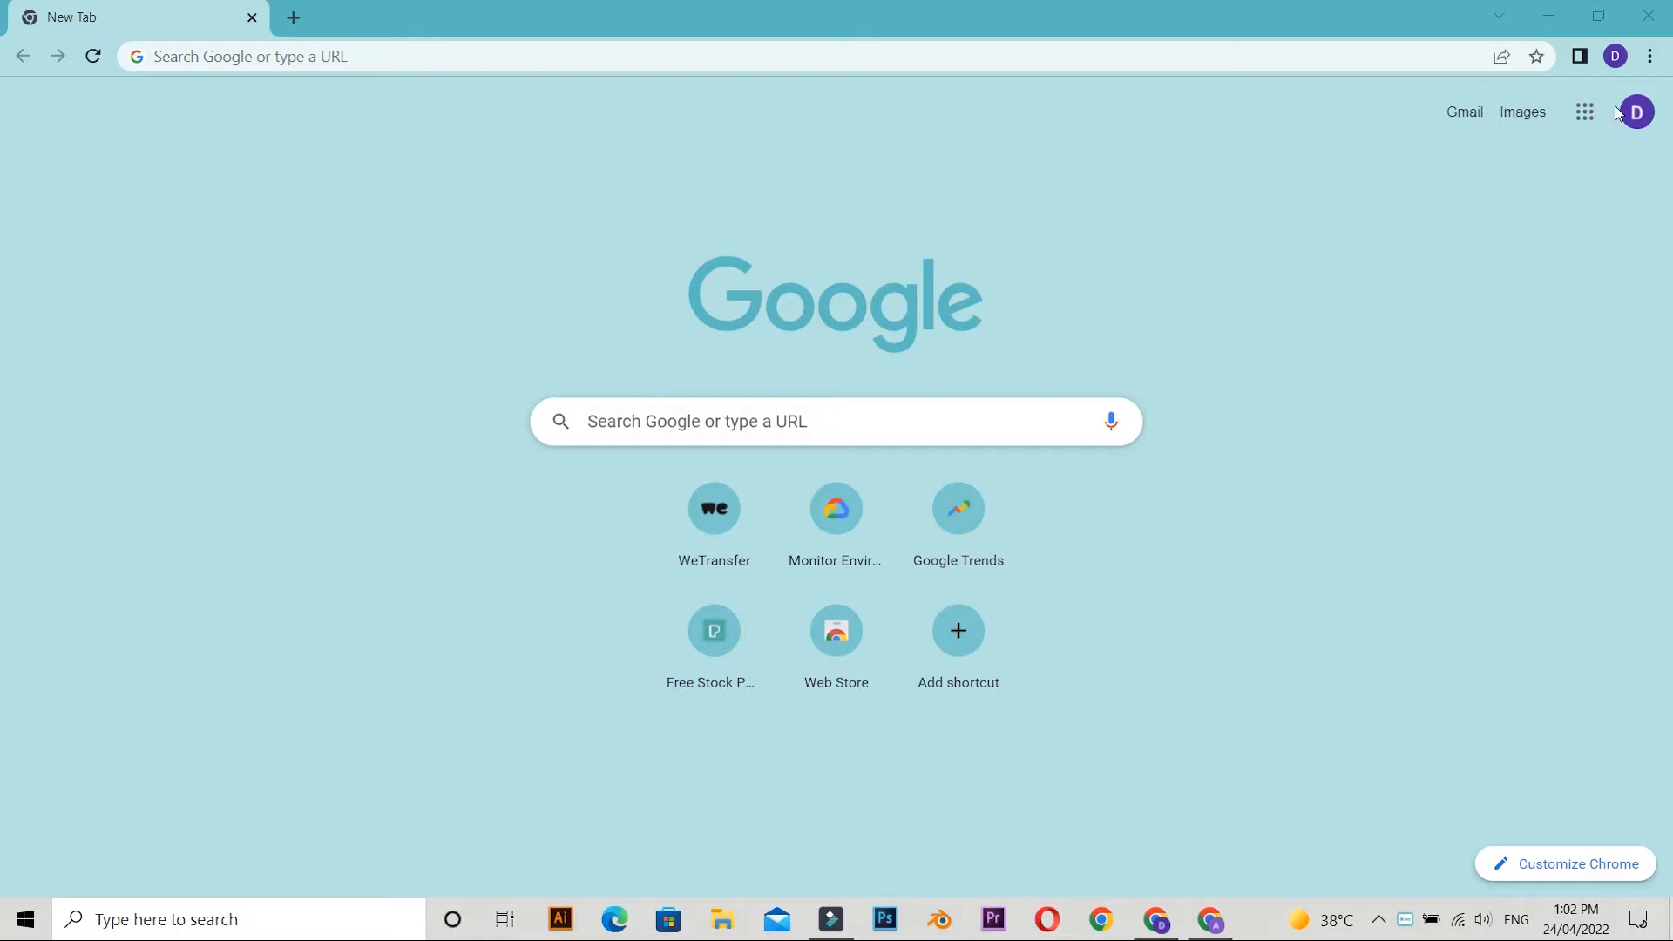
# Open Google Calendar and set the calendar display to the week view.
pyautogui.click(1585, 112)
pyautogui.click(1506, 558)
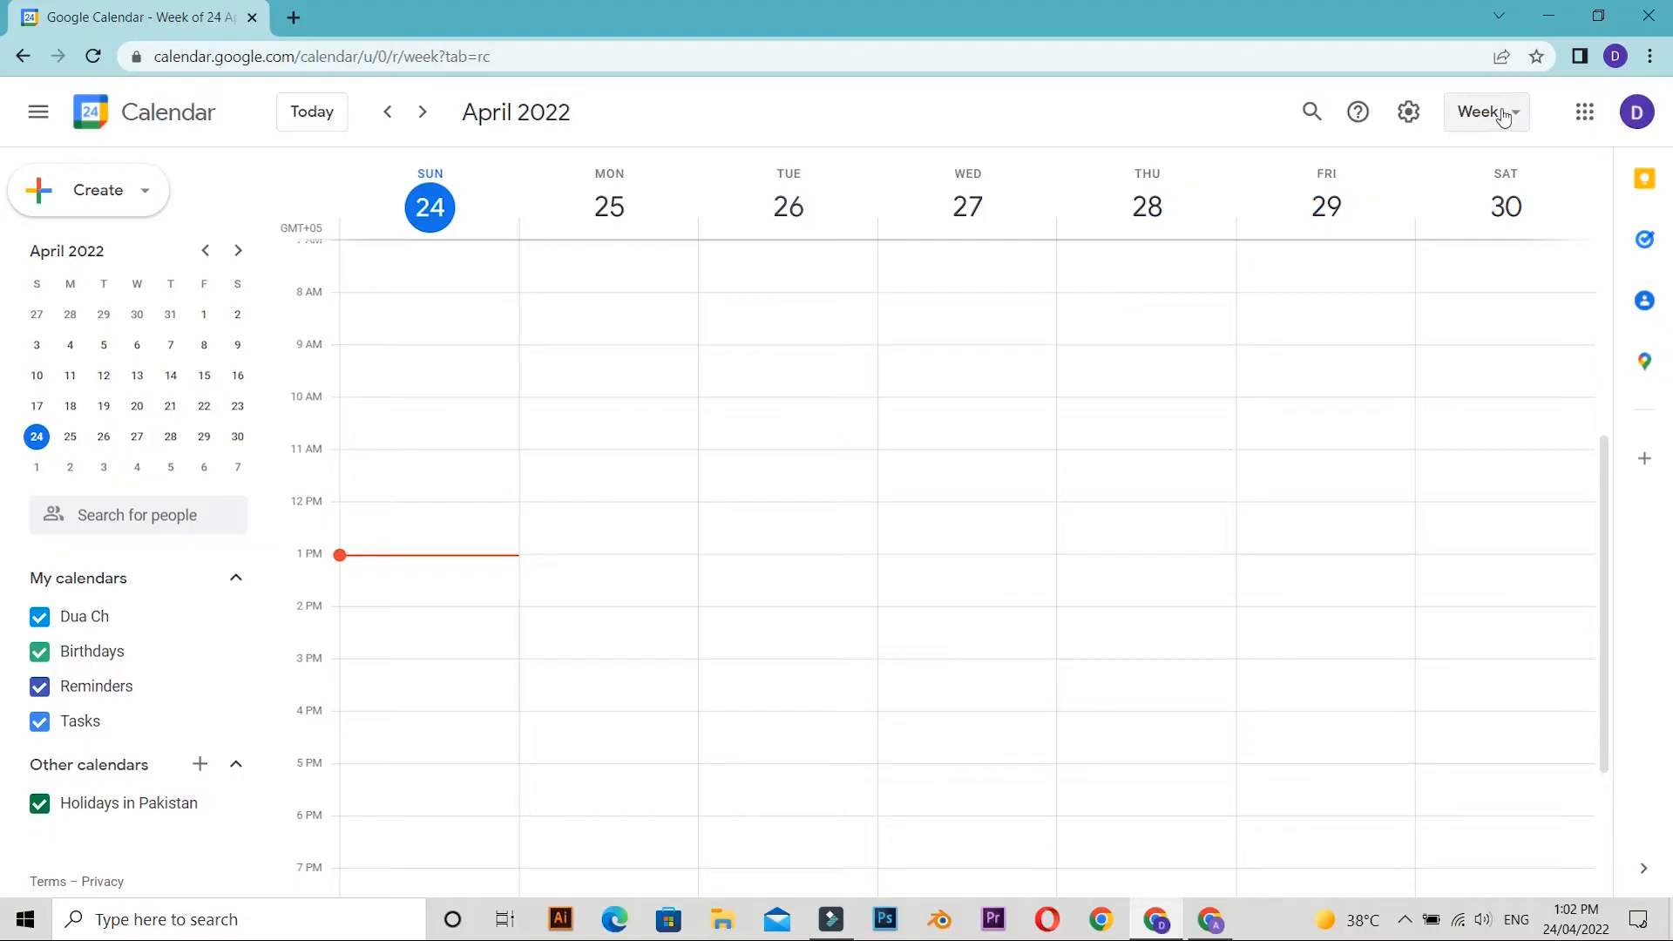
pyautogui.click(1495, 112)
pyautogui.click(1501, 248)
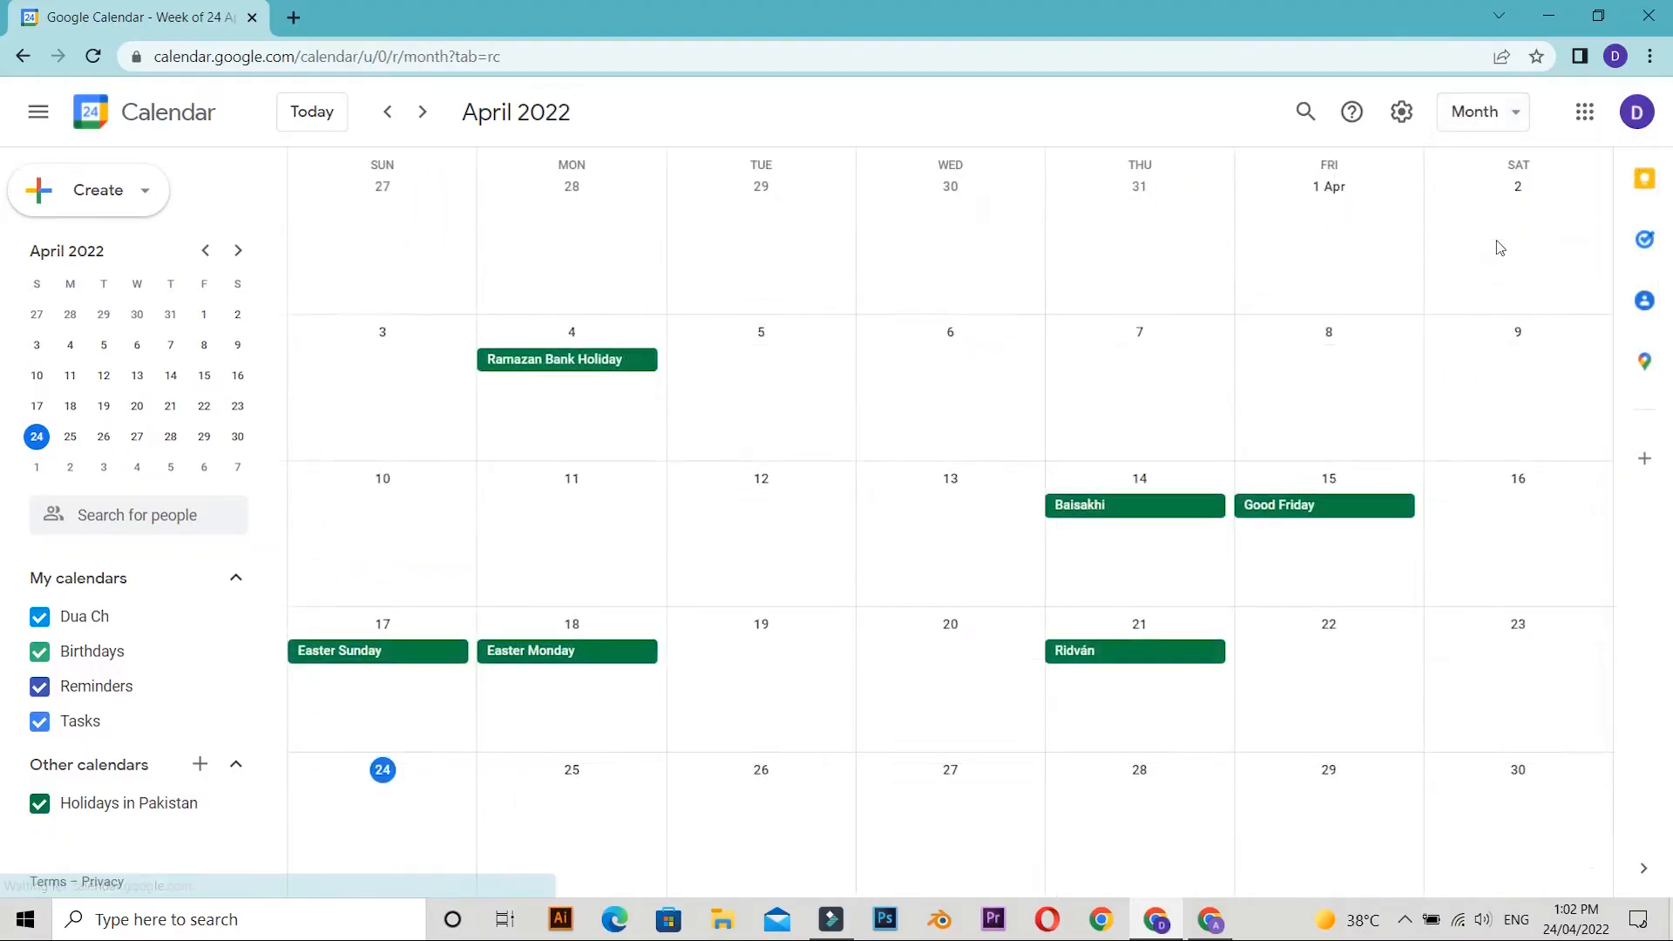
pyautogui.click(1515, 116)
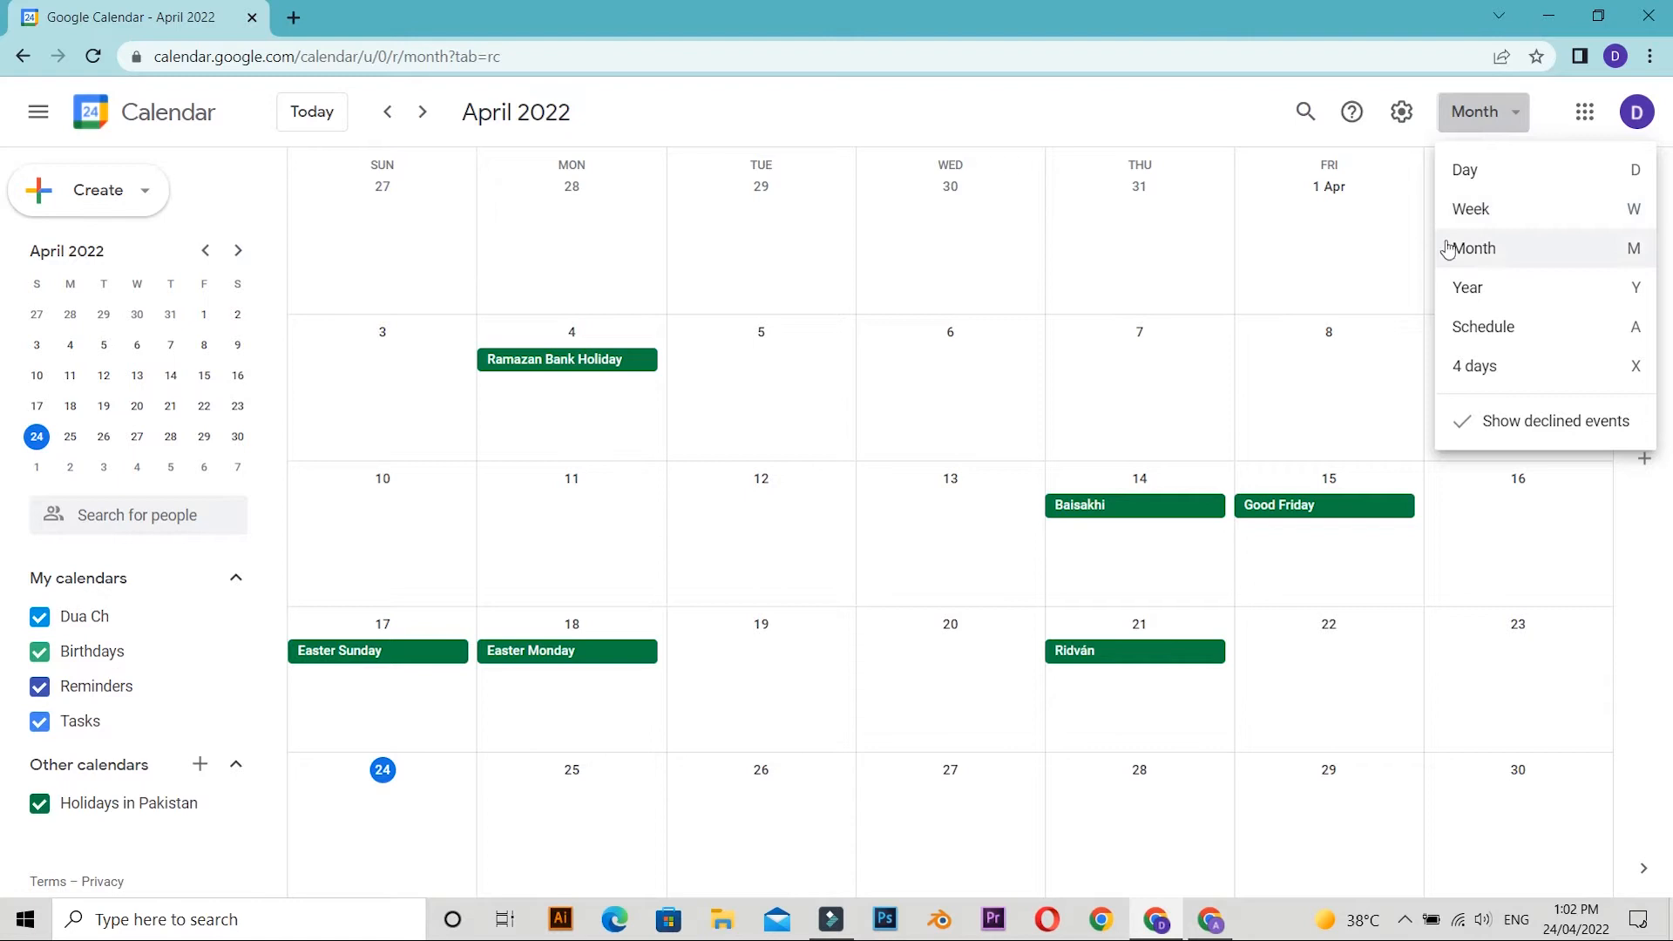
pyautogui.click(1483, 222)
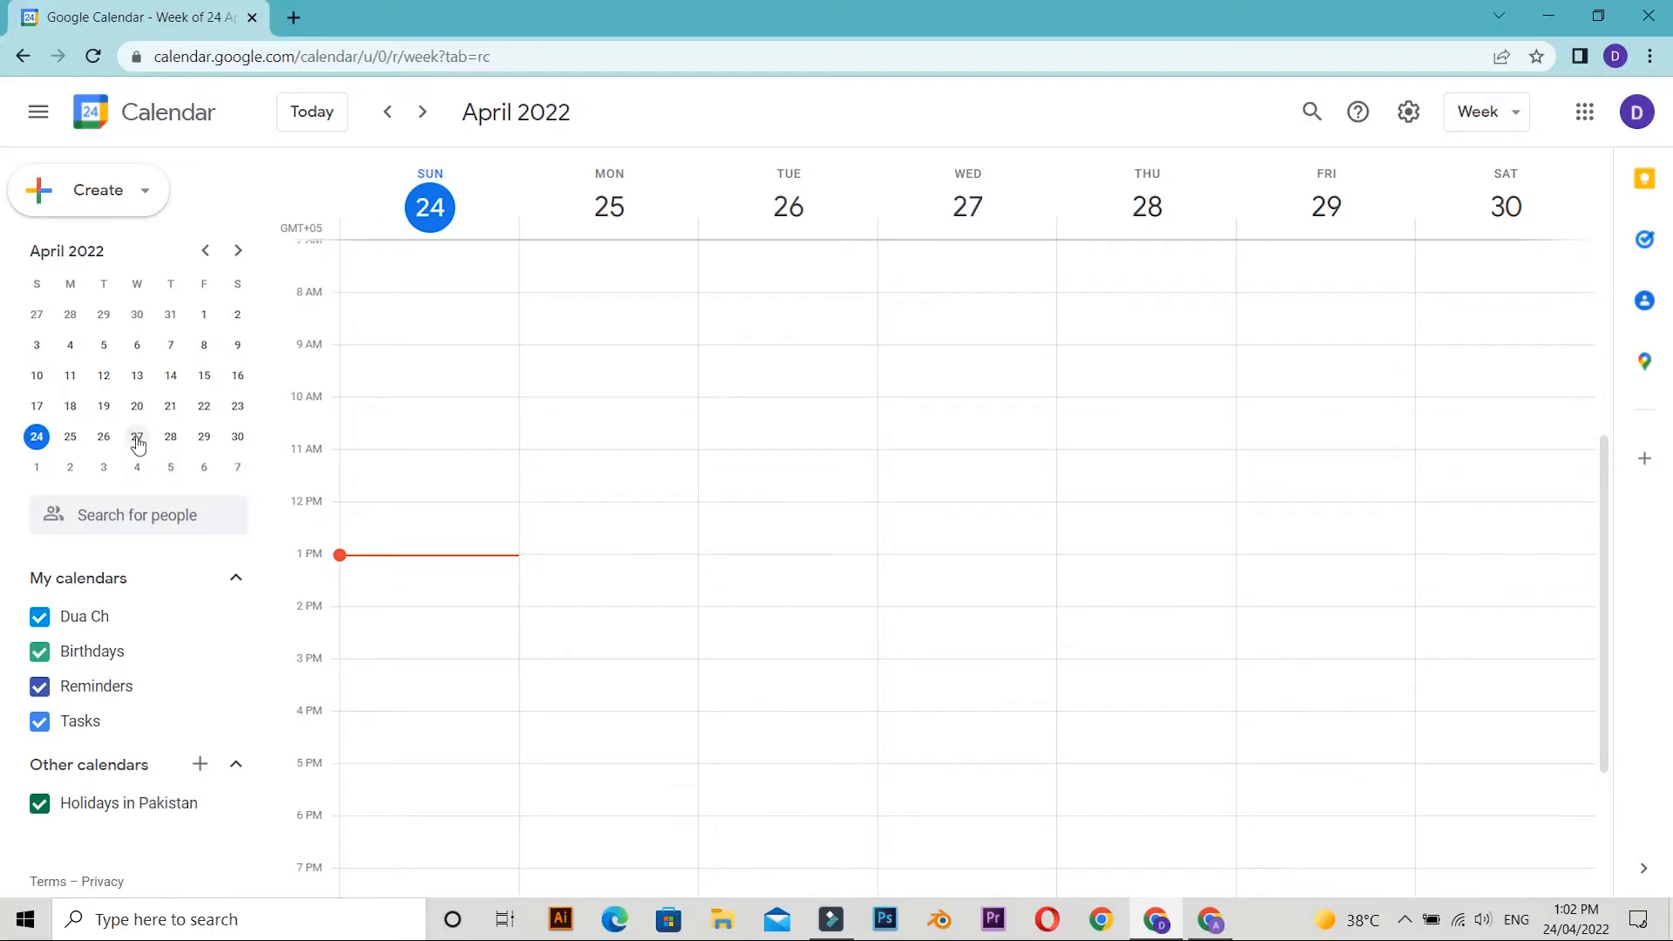
# Open 27 April 2022 in day view and start an all-day event titled "Happy Birthday".
pyautogui.click(136, 438)
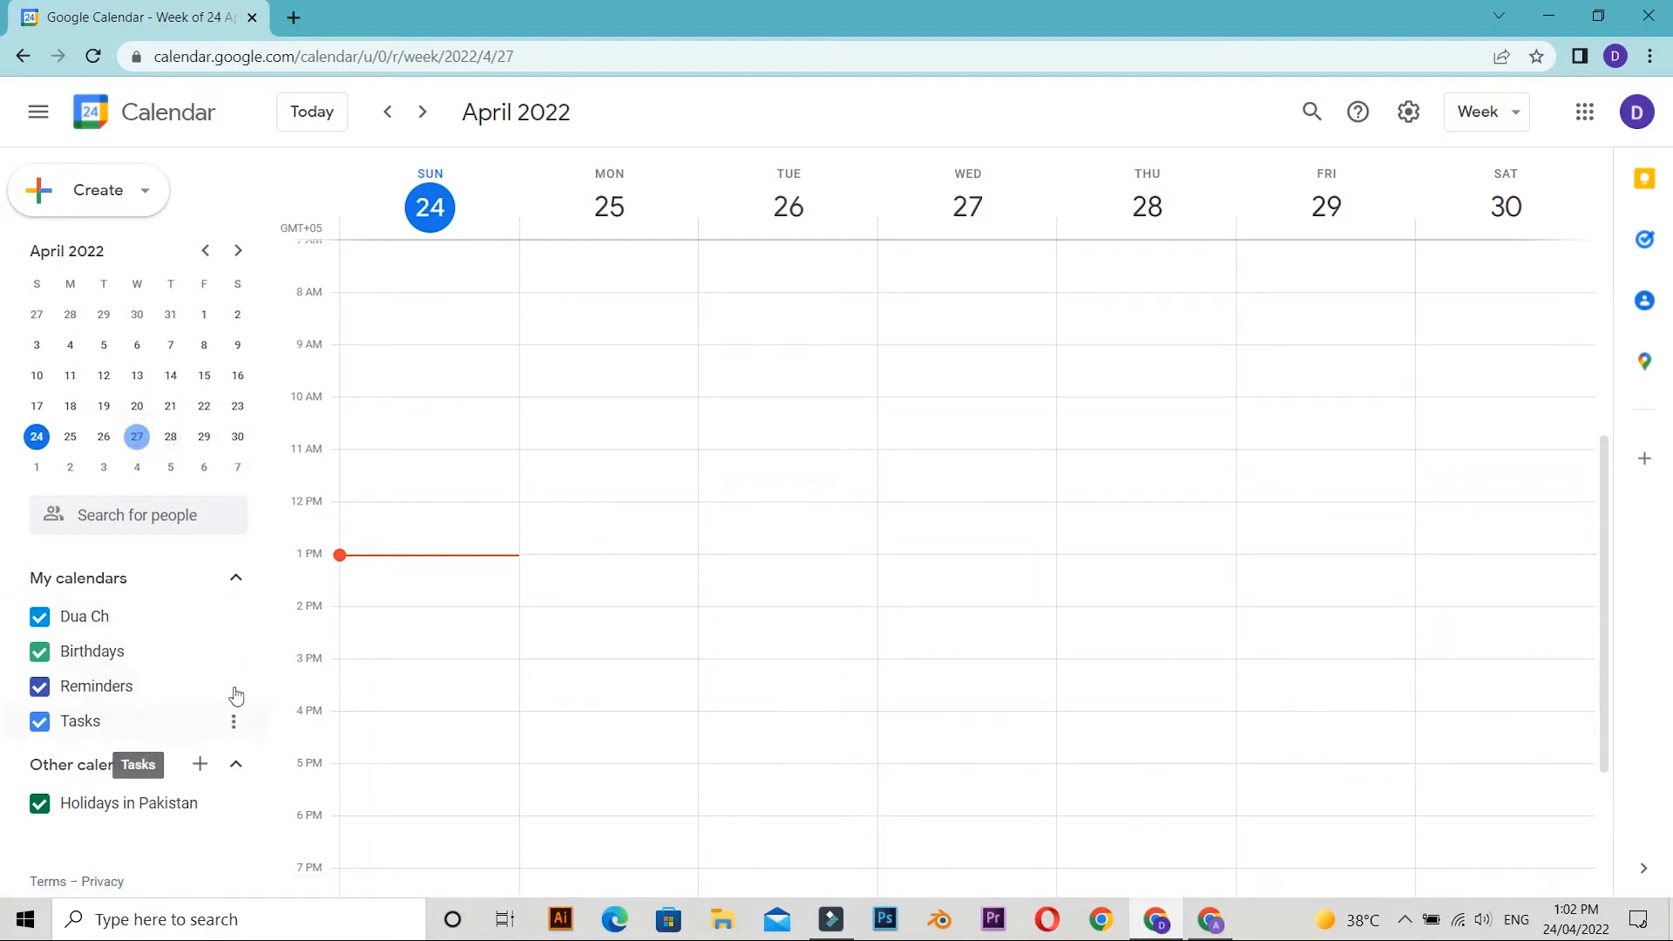
pyautogui.click(955, 205)
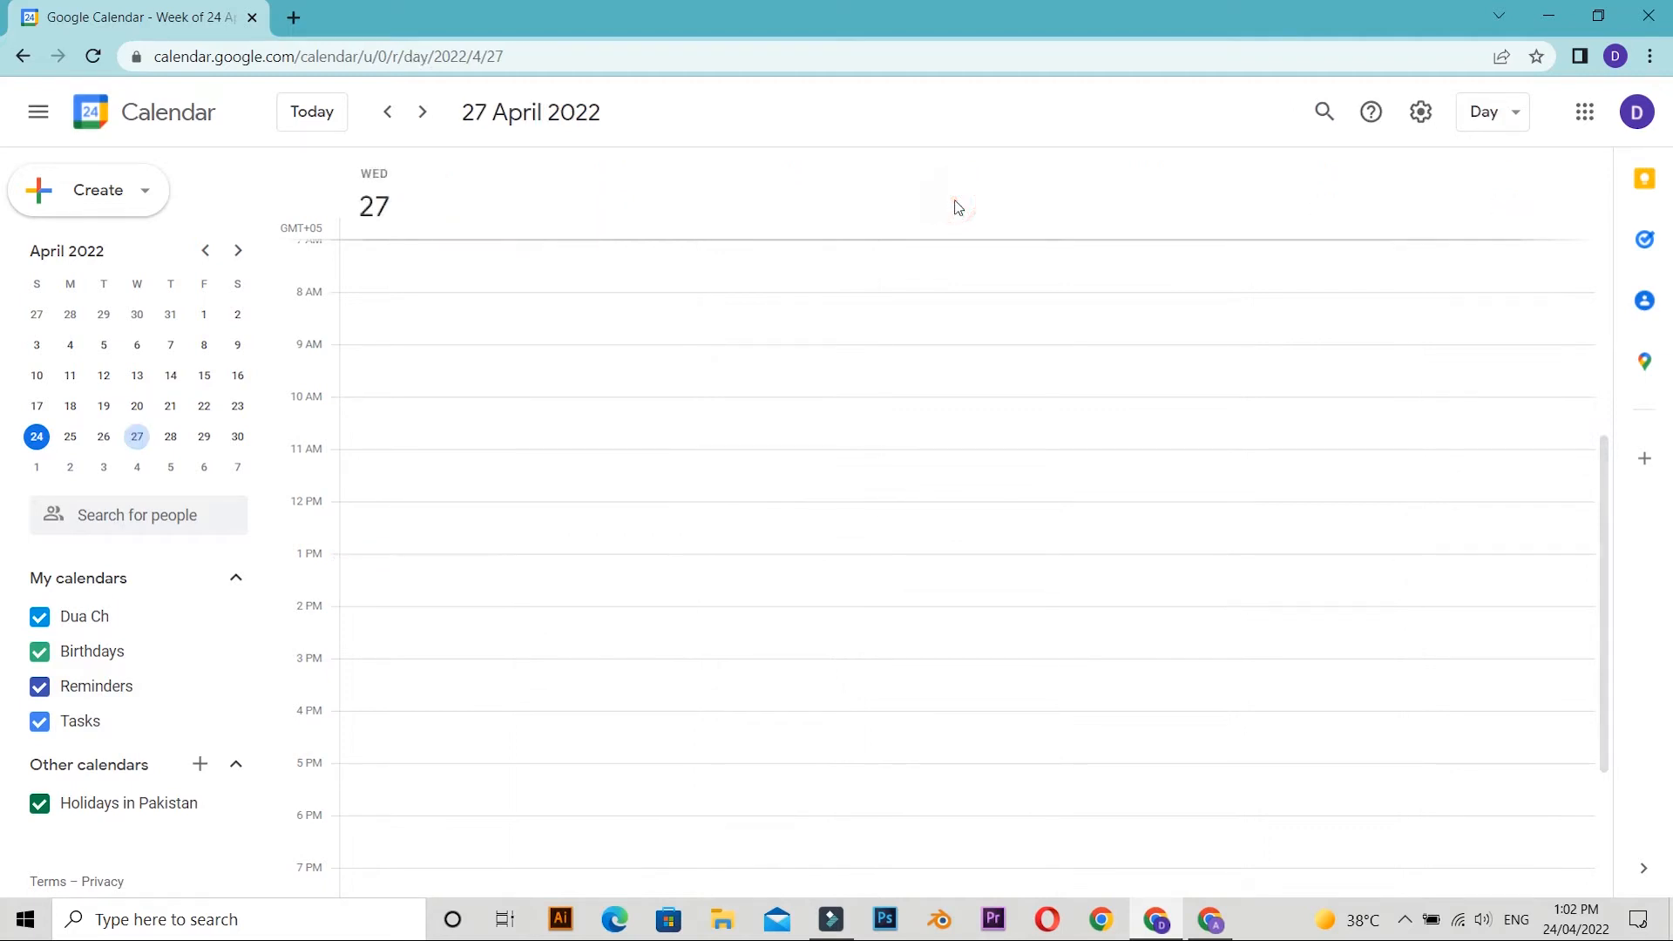
pyautogui.click(382, 235)
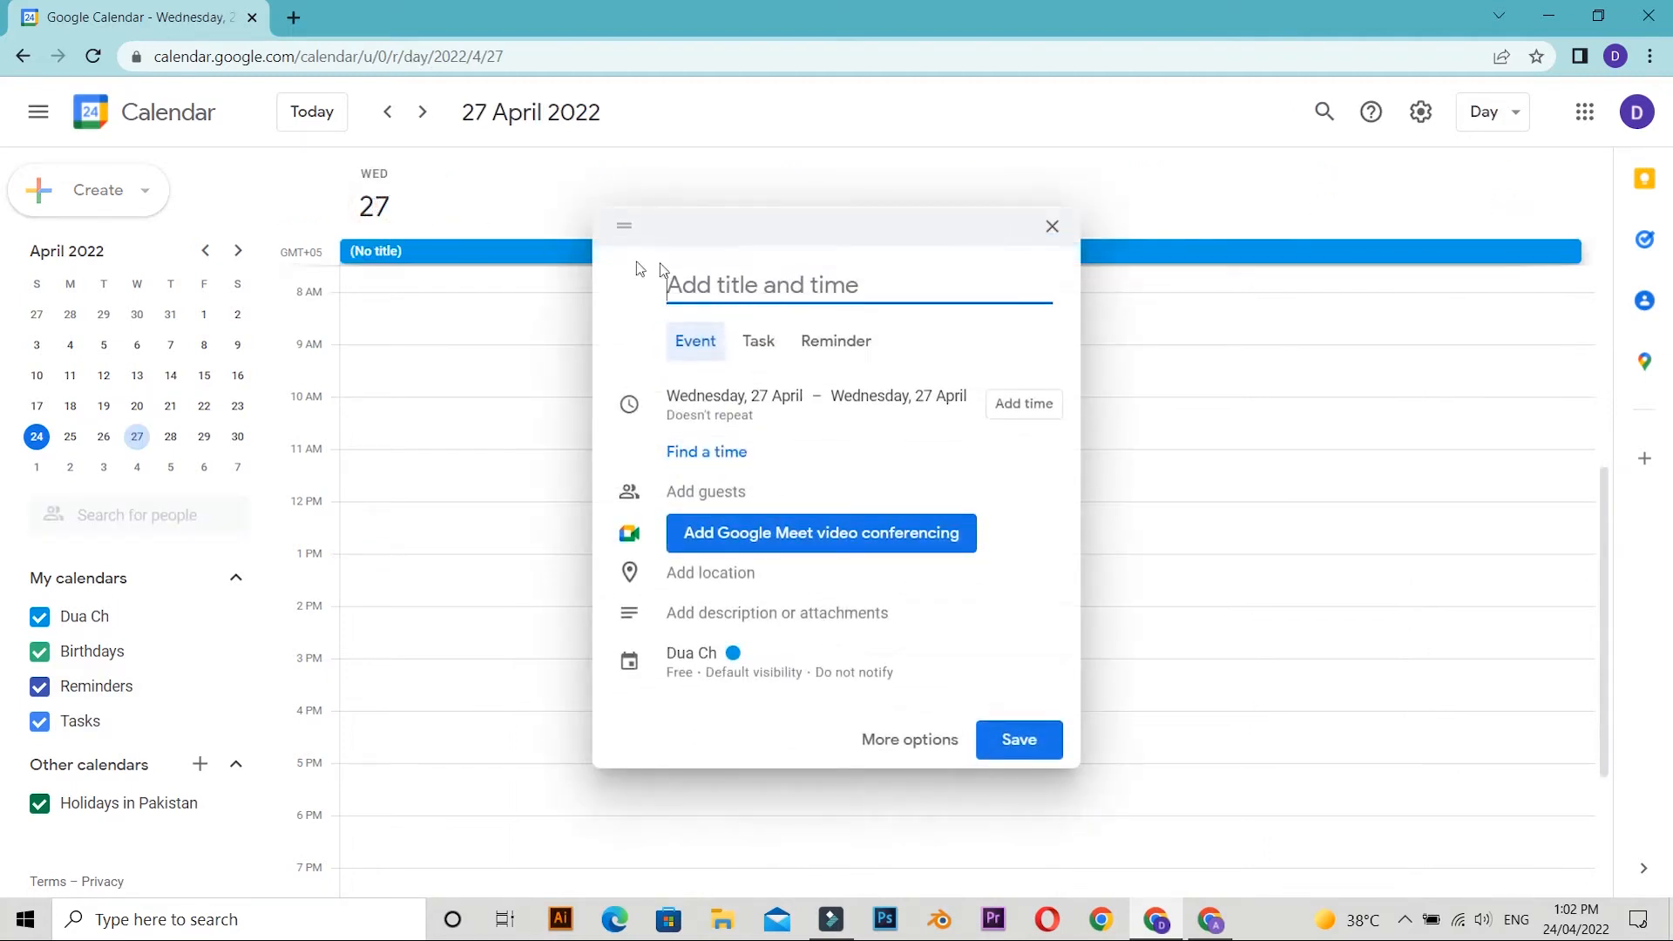
pyautogui.write('H')
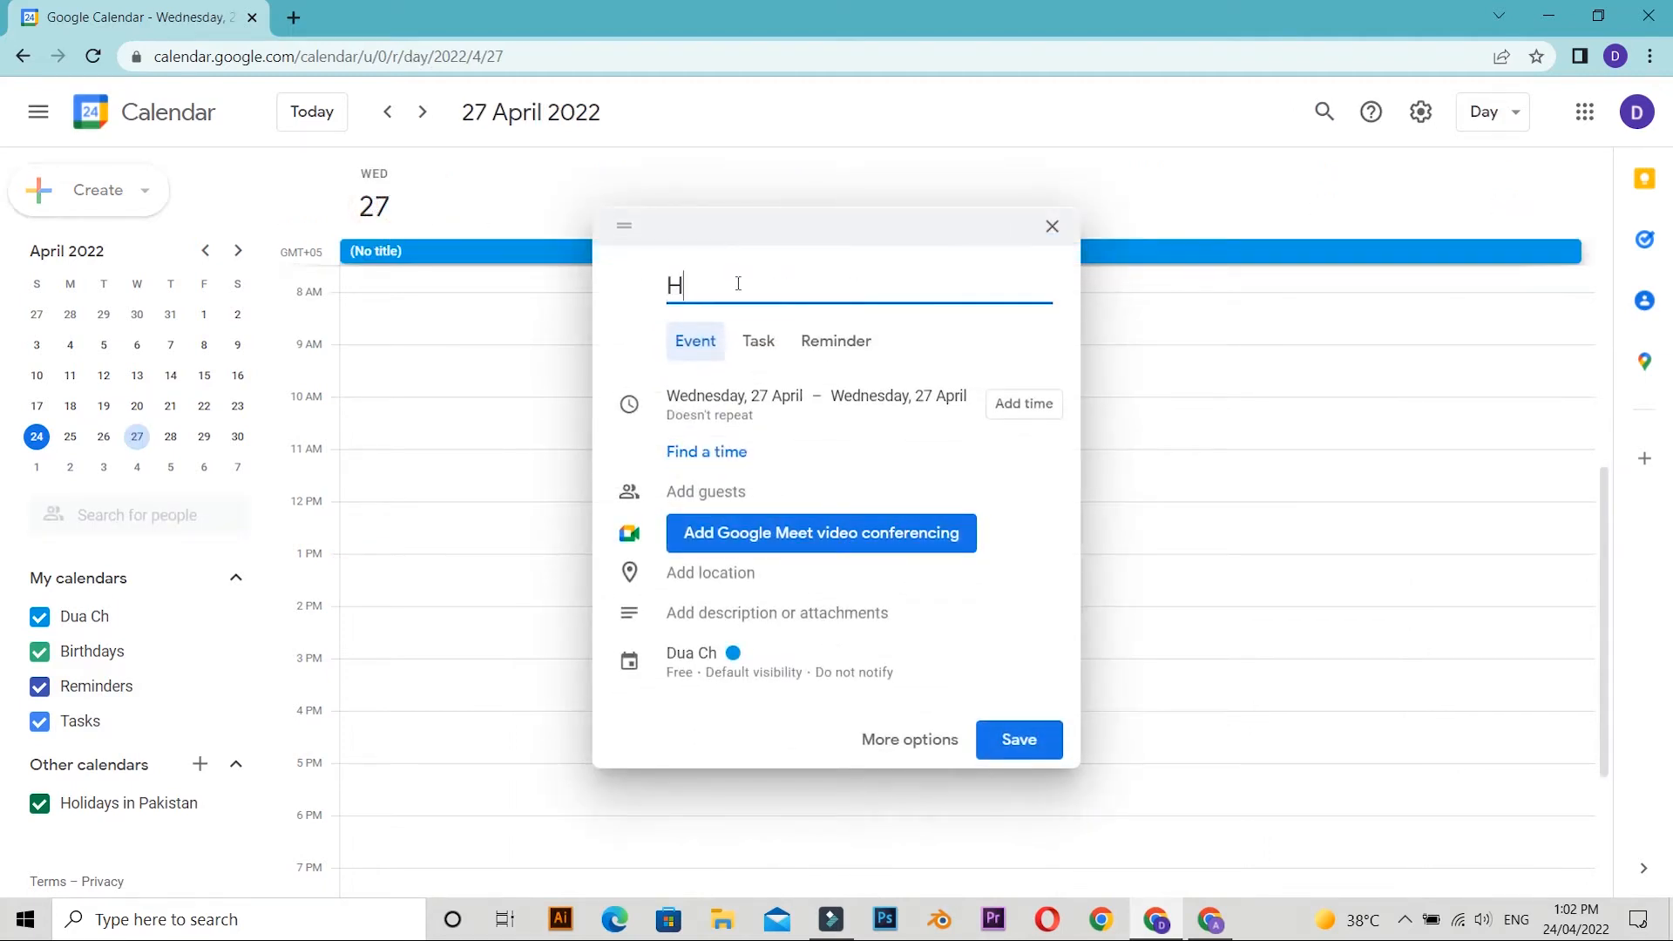
pyautogui.write('appy Birthday')
# Set the Happy Birthday event to repeat daily.
pyautogui.click(786, 419)
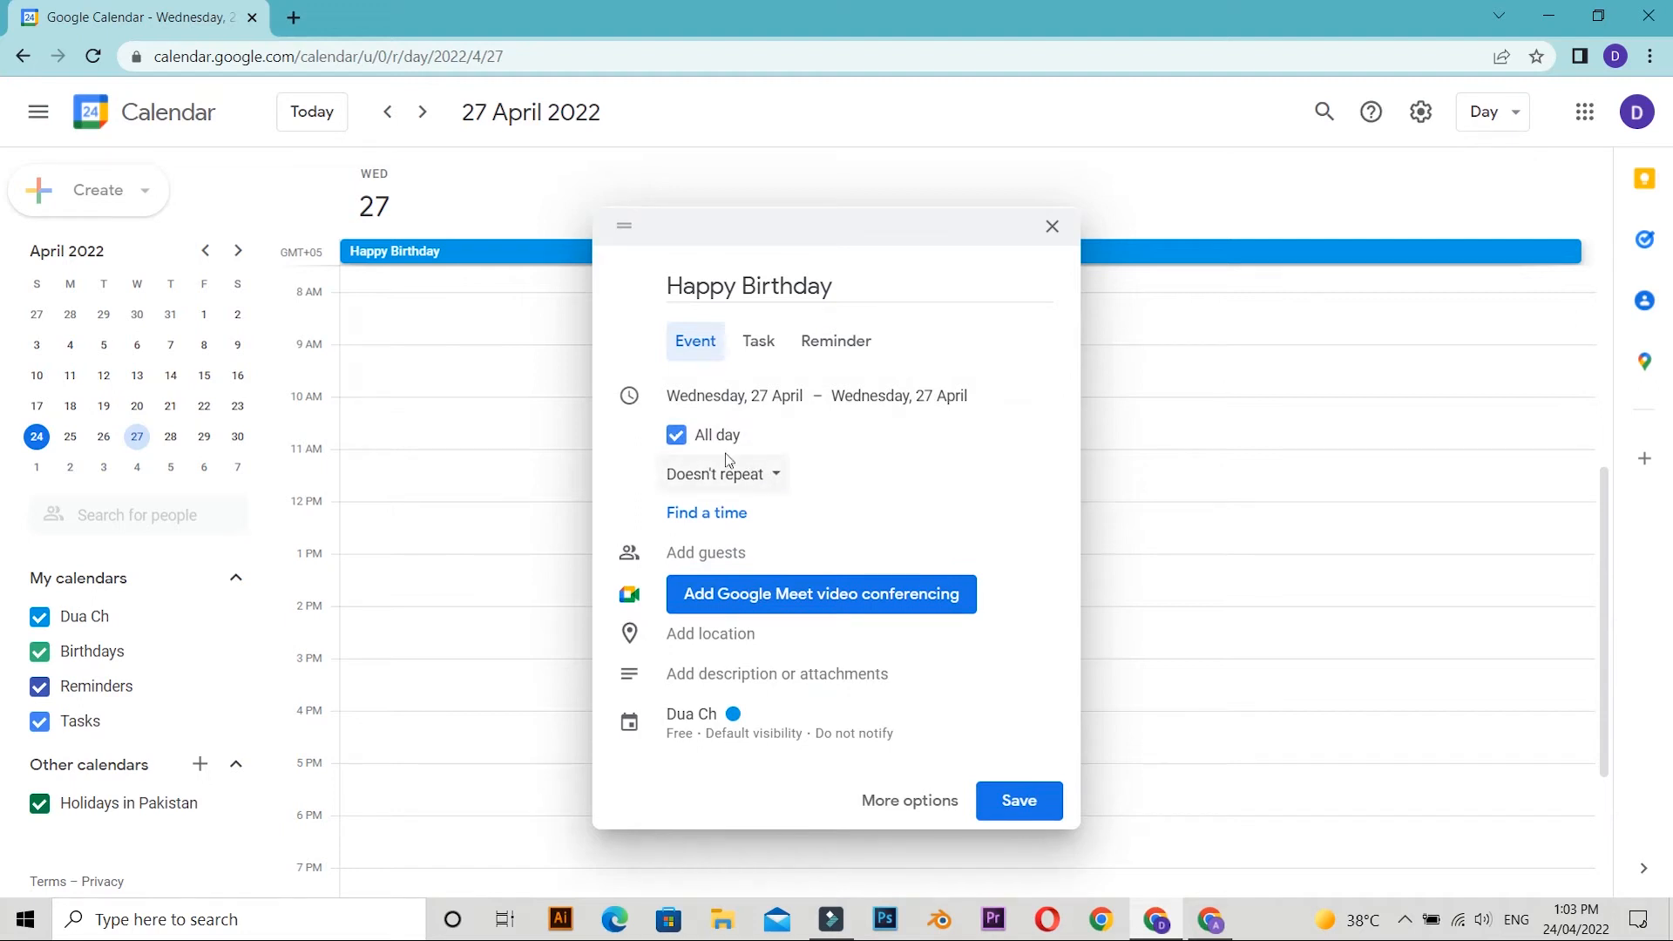
pyautogui.click(754, 482)
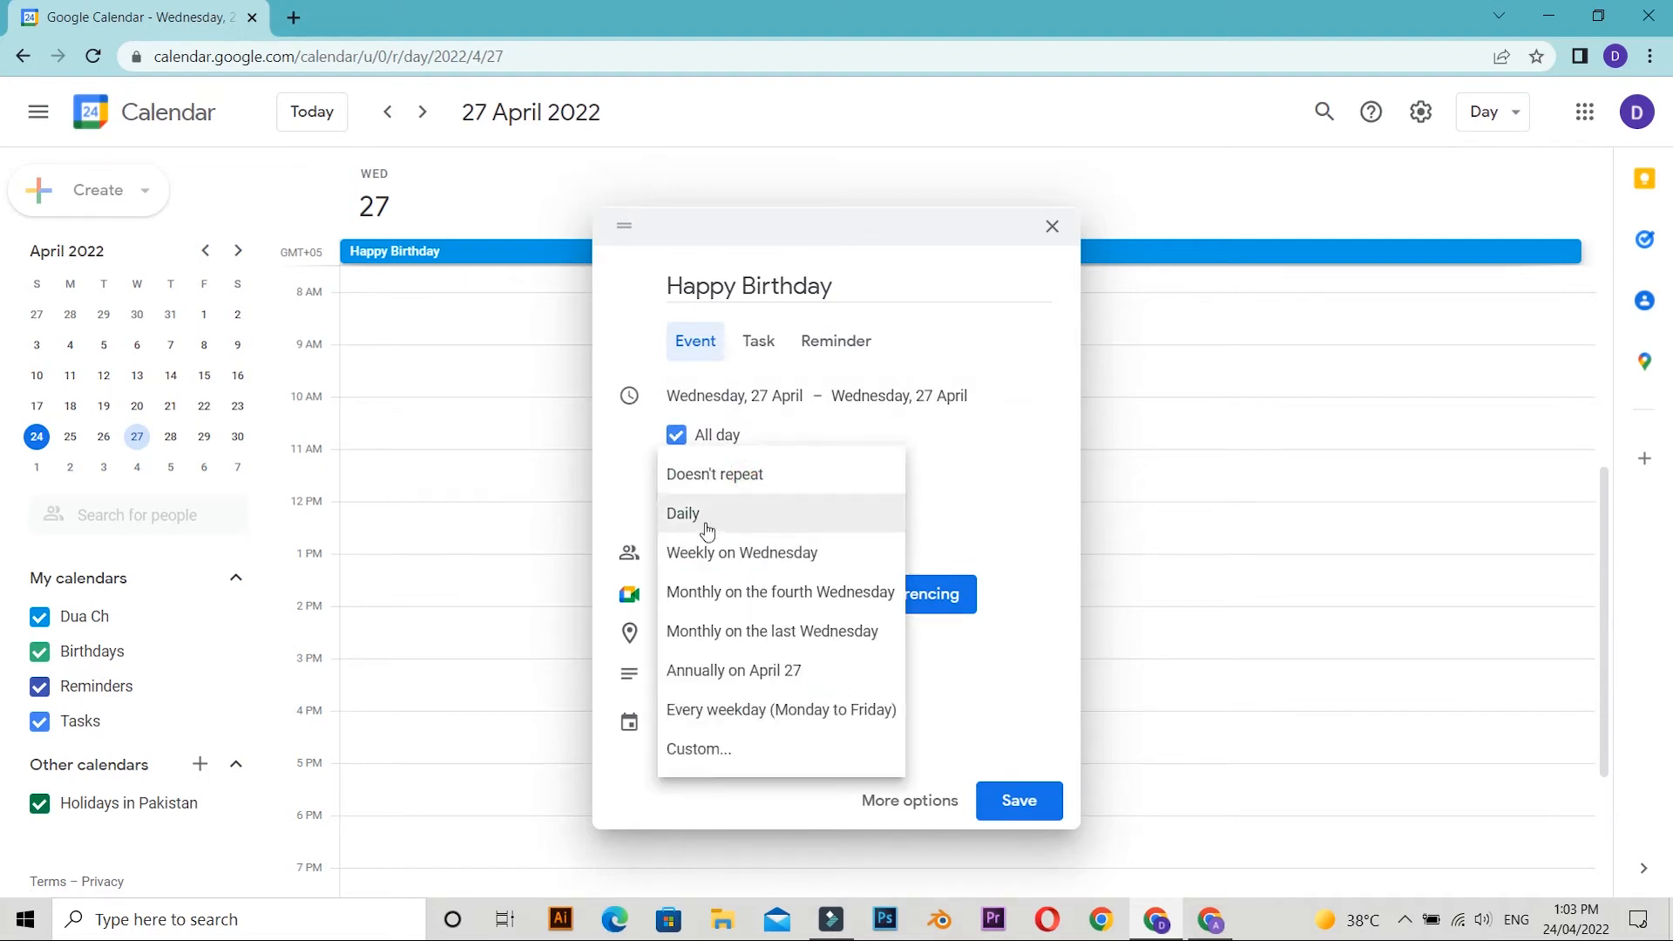
pyautogui.click(758, 509)
pyautogui.click(843, 495)
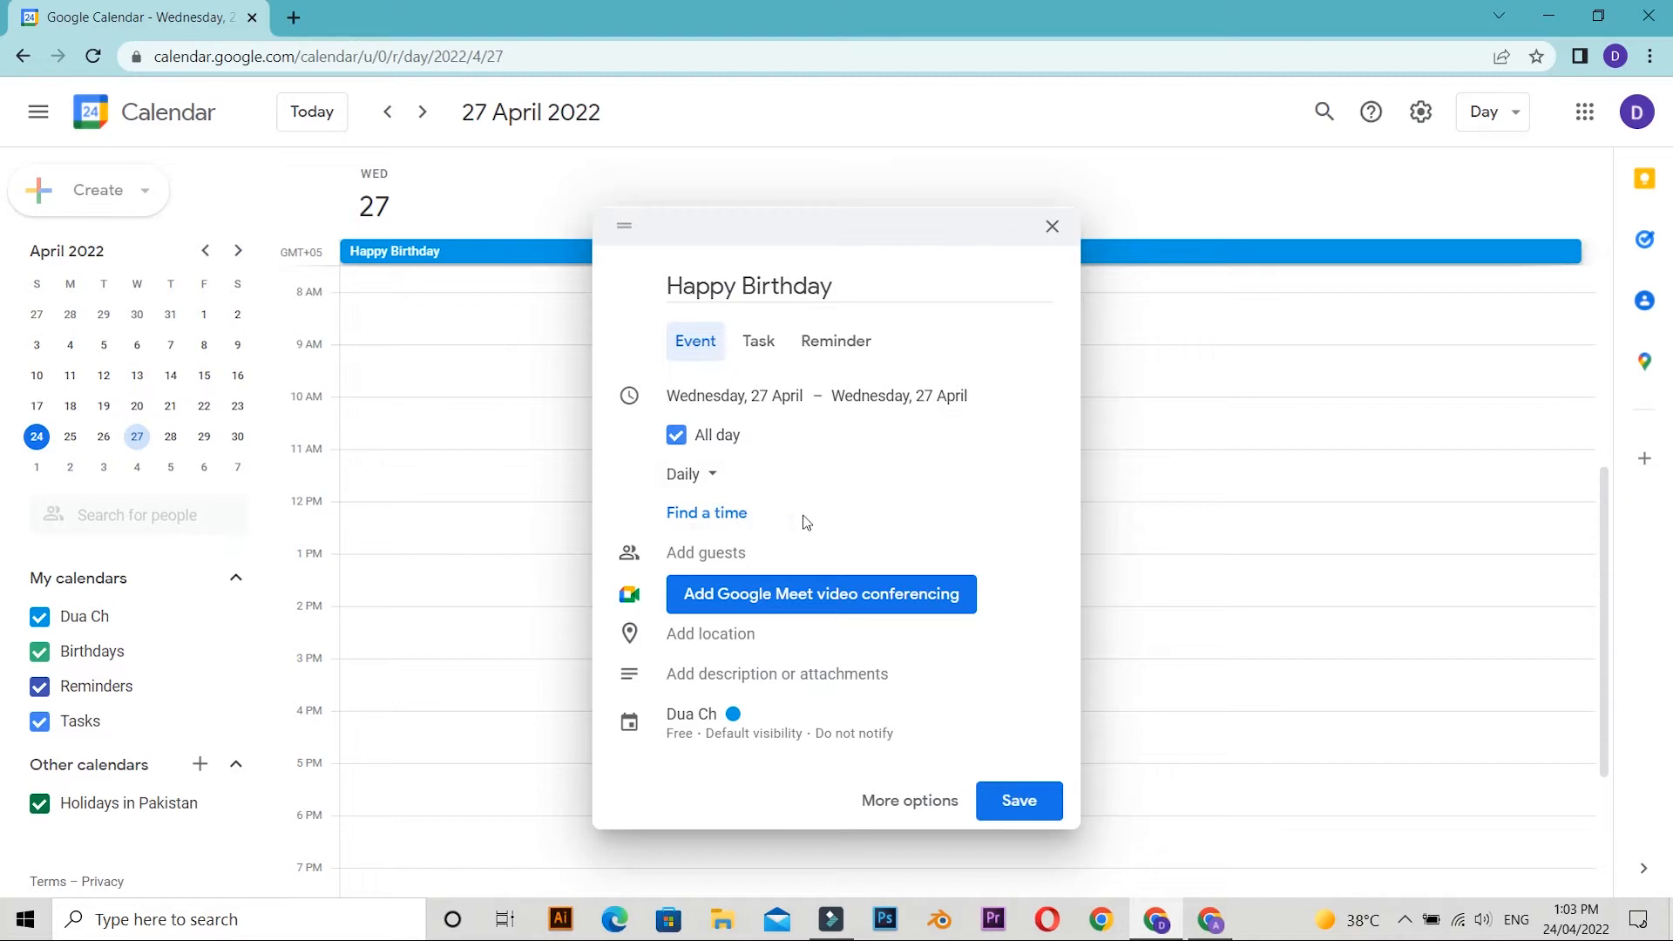
# Enter the guest's e-mail address in the event's guest field.
pyautogui.click(706, 544)
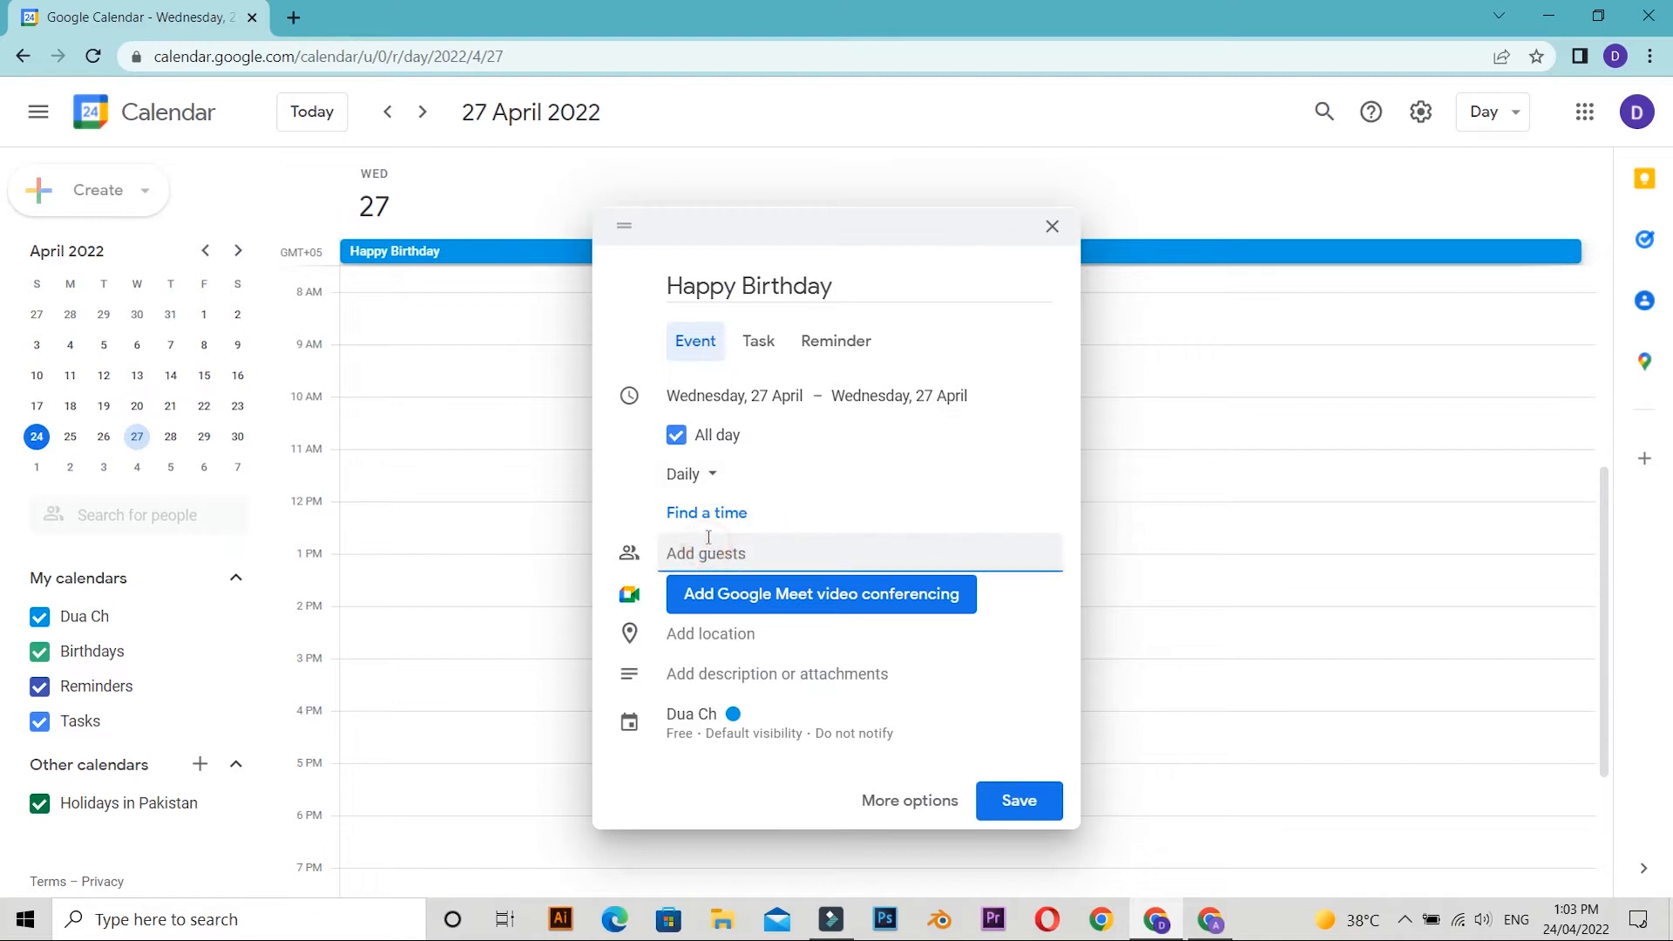
# Set the event location to the Pearl Continental Hotel in Lahore, then preview it on the map and close the preview.
pyautogui.click(709, 633)
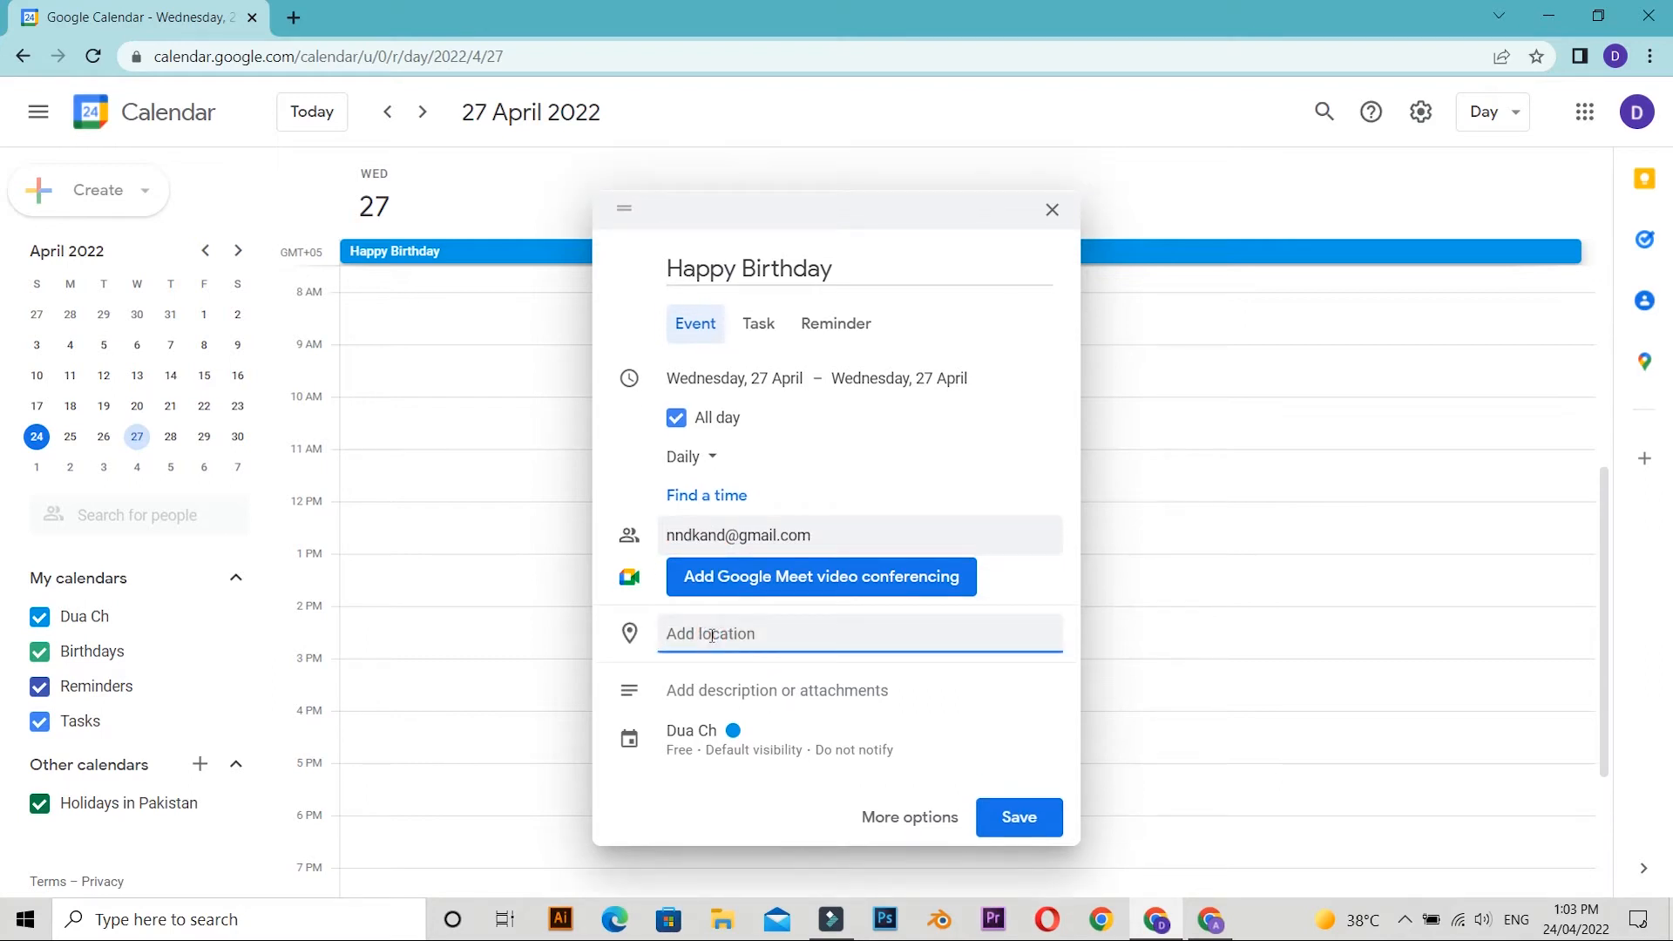
pyautogui.write('l')
pyautogui.press('BackSpace')
pyautogui.write('pear')
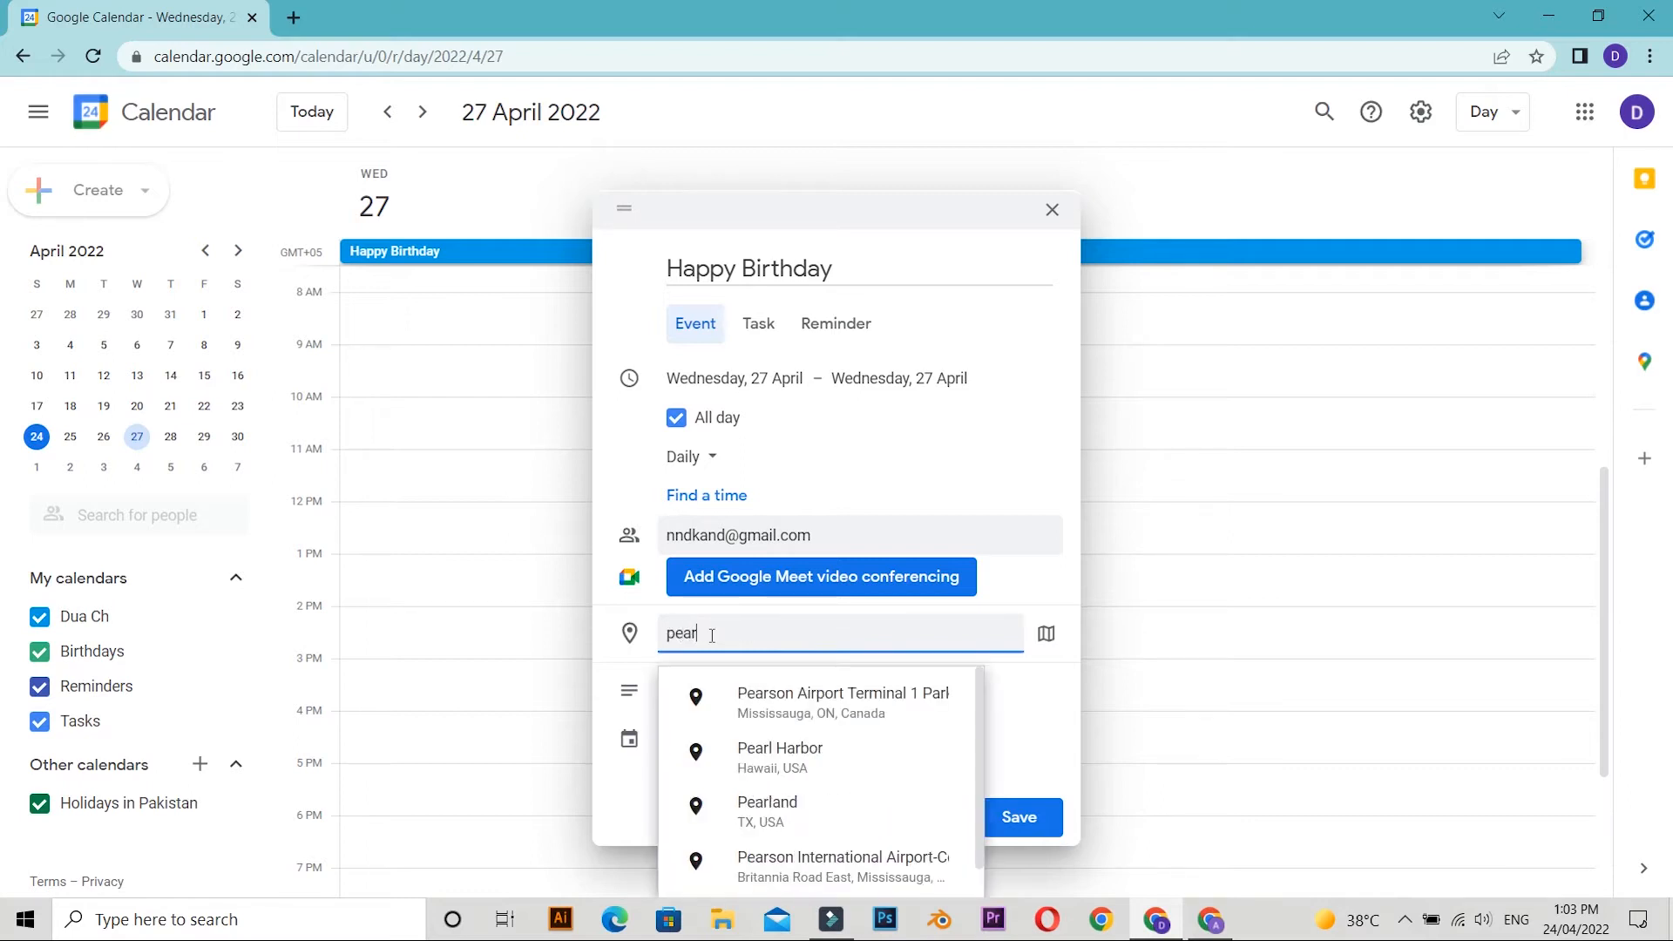
pyautogui.write('l con')
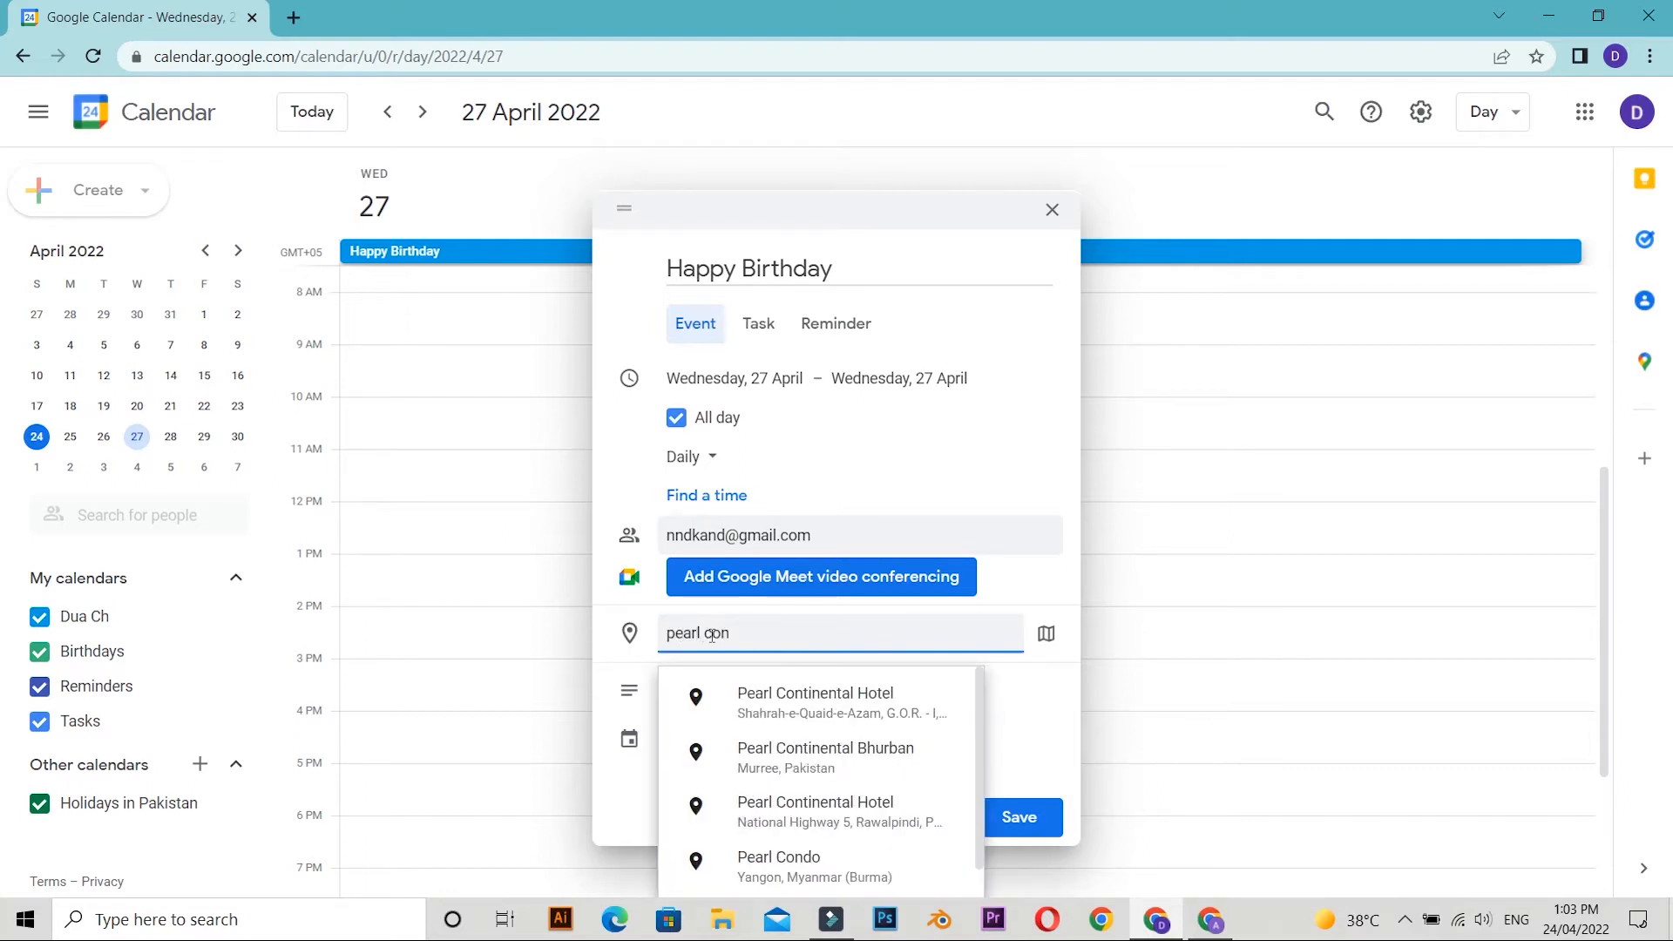
pyautogui.click(853, 724)
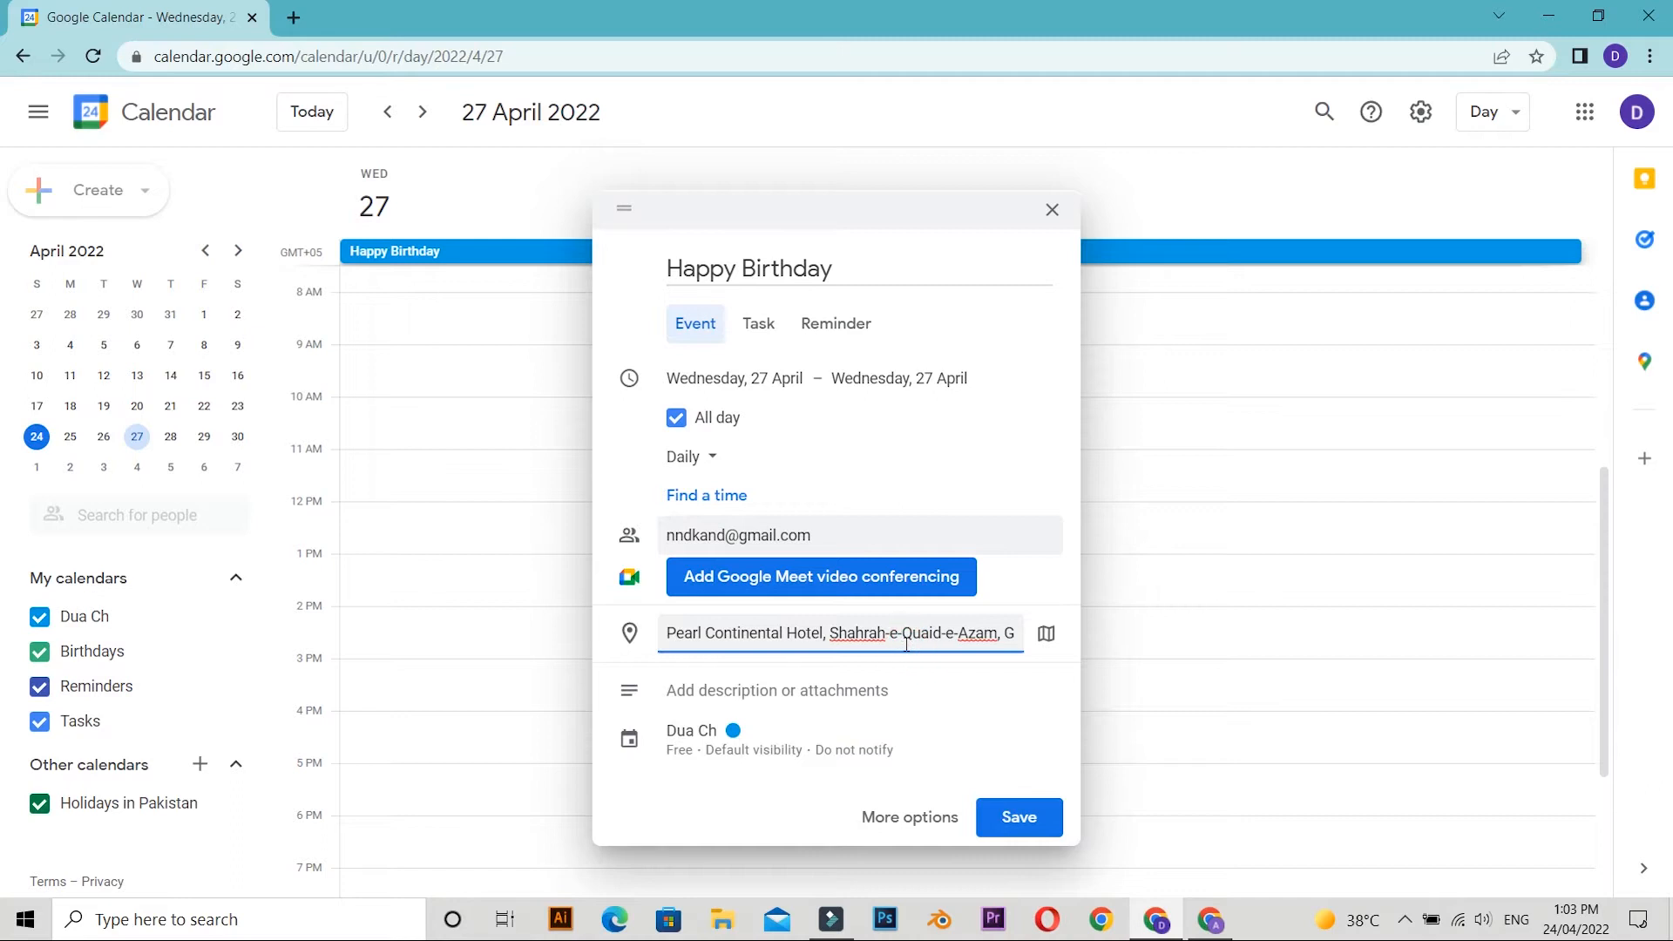
pyautogui.press('Right')
pyautogui.press('Right')
pyautogui.press('Right')
pyautogui.press('Right')
pyautogui.press('Right')
pyautogui.press('Right')
pyautogui.press('Right')
pyautogui.press('Right')
pyautogui.press('Right')
pyautogui.press('Right')
pyautogui.press('Right')
pyautogui.press('Right')
pyautogui.press('Right')
pyautogui.press('Right')
pyautogui.press('Right')
pyautogui.press('Right')
pyautogui.press('Right')
pyautogui.press('Right')
pyautogui.press('Right')
pyautogui.press('Right')
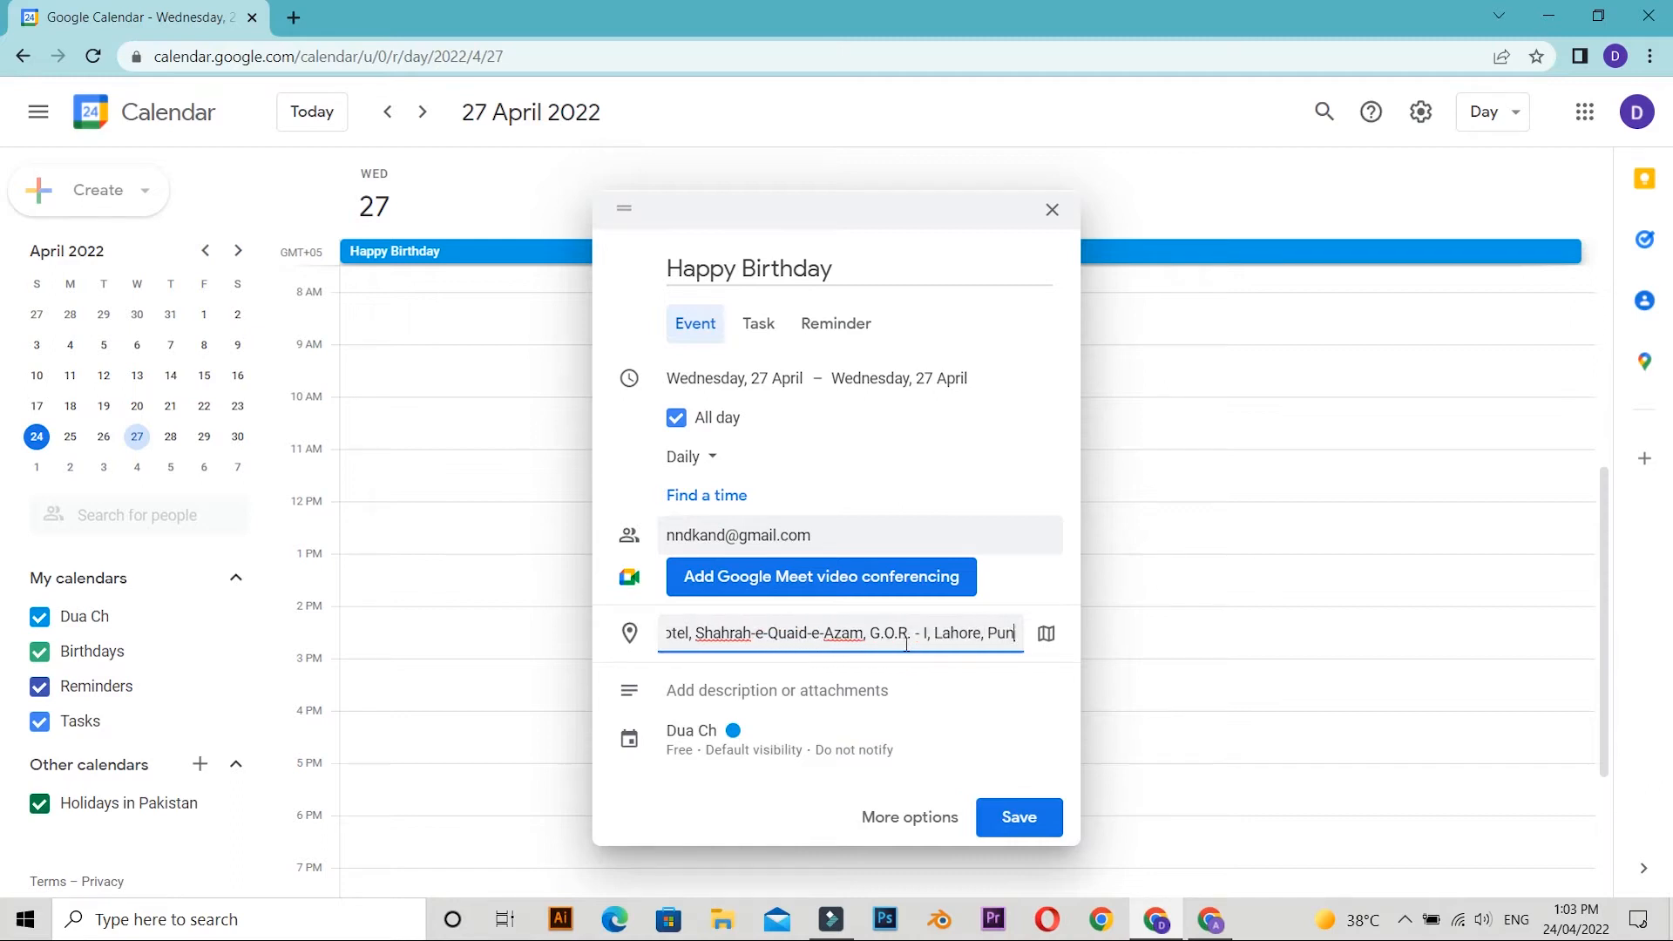
pyautogui.click(1046, 640)
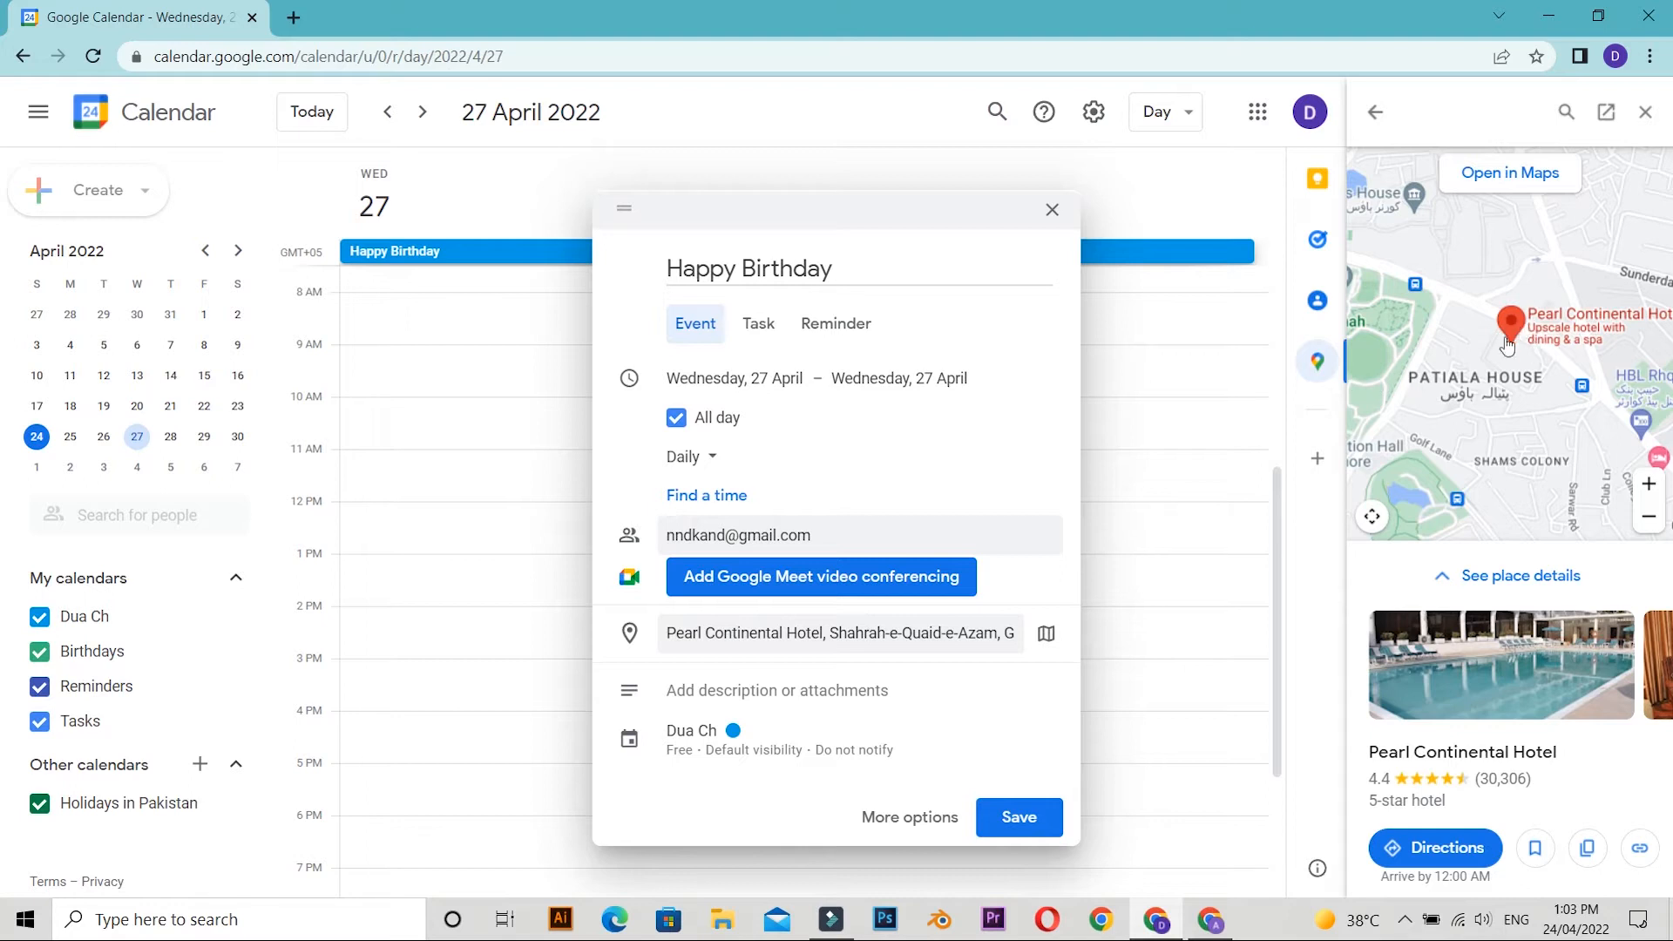
pyautogui.click(1644, 122)
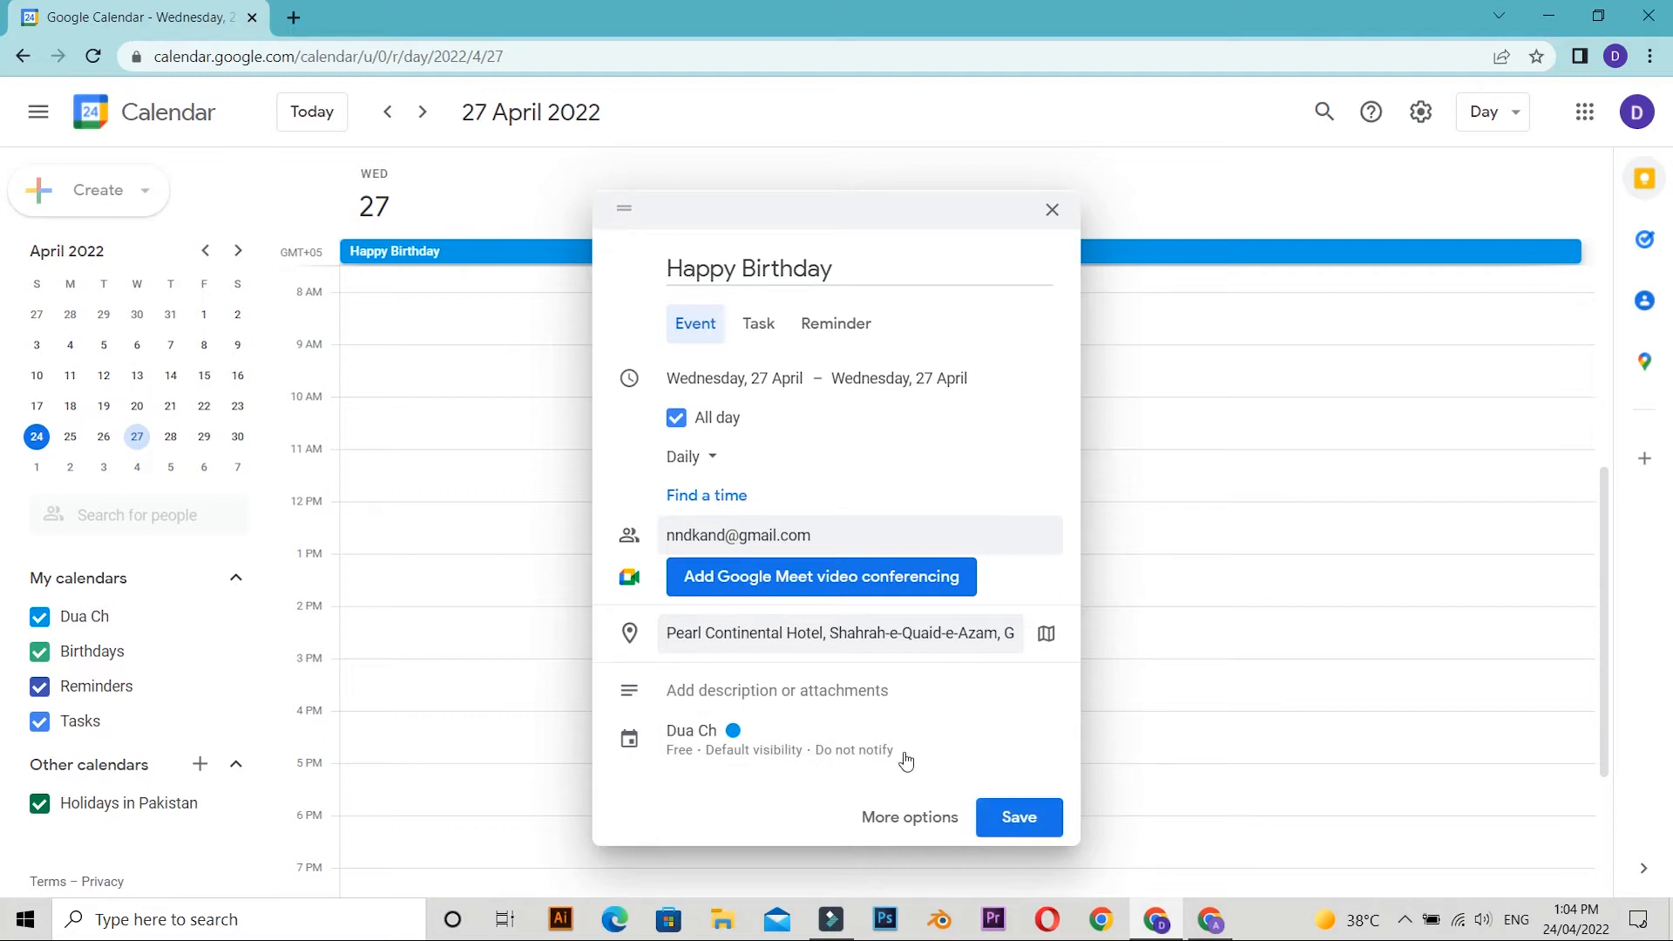
# Begin the event description with "Welcome;", the guest's name and "i am inviting you for my birthday celebration".
pyautogui.click(721, 695)
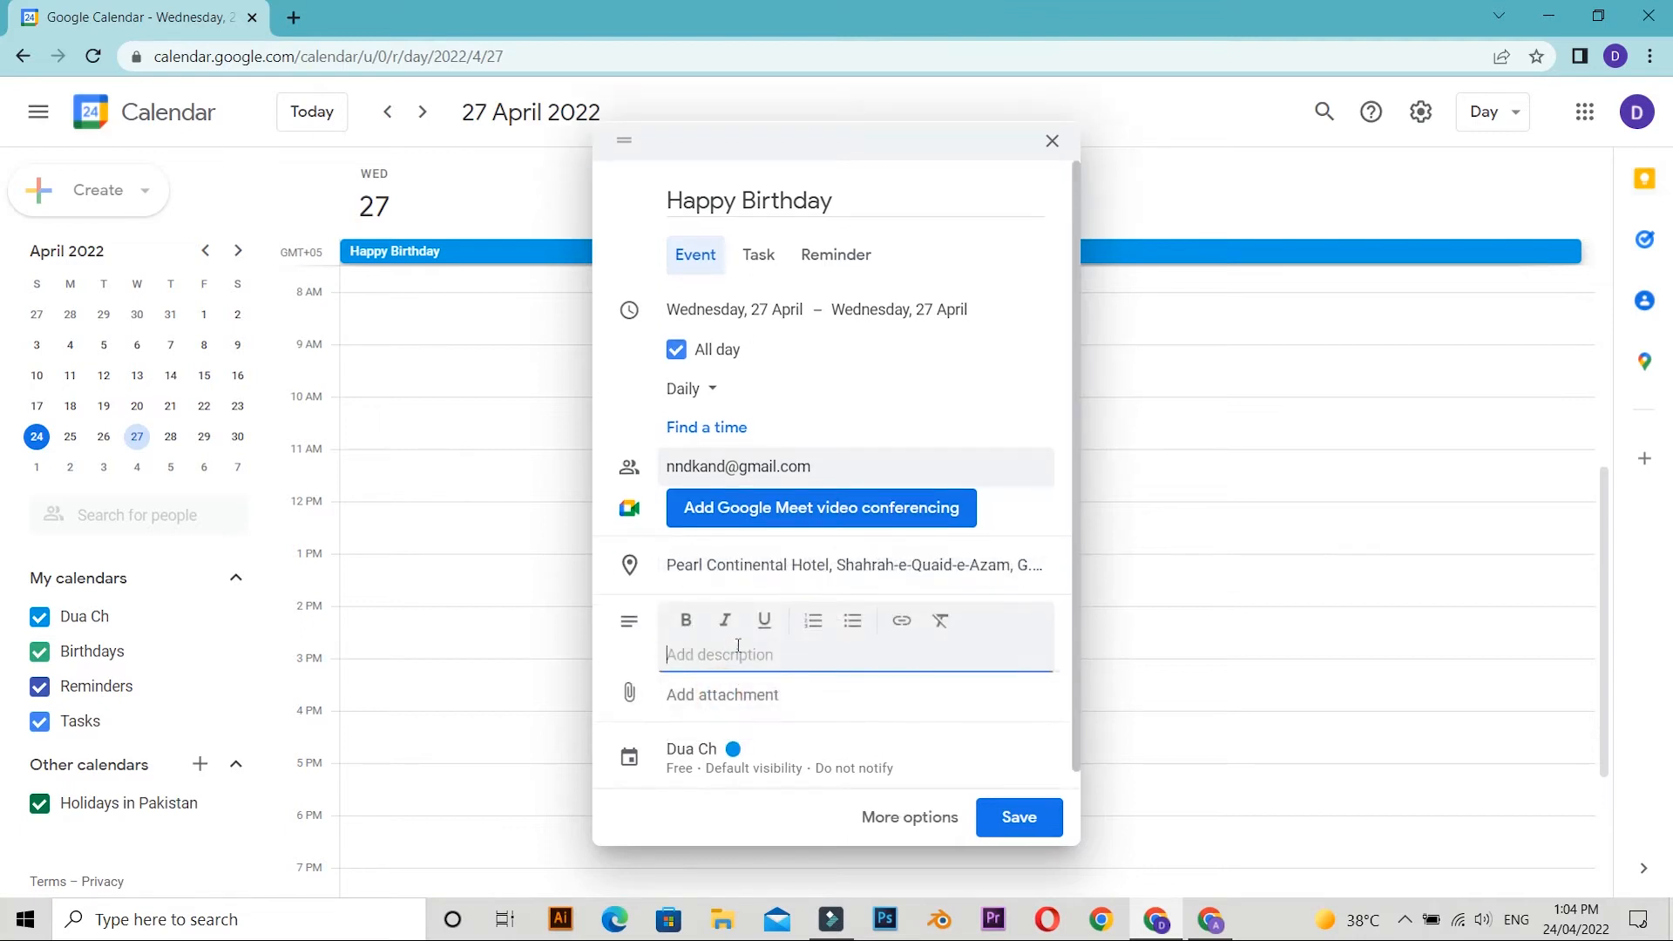
pyautogui.click(738, 646)
pyautogui.write('We')
pyautogui.press('BackSpace')
pyautogui.write('E')
pyautogui.write('lcome')
pyautogui.write('; an')
pyautogui.write('Anand')
pyautogui.write(' i am in')
pyautogui.write('vitin')
pyautogui.write('g you for my ')
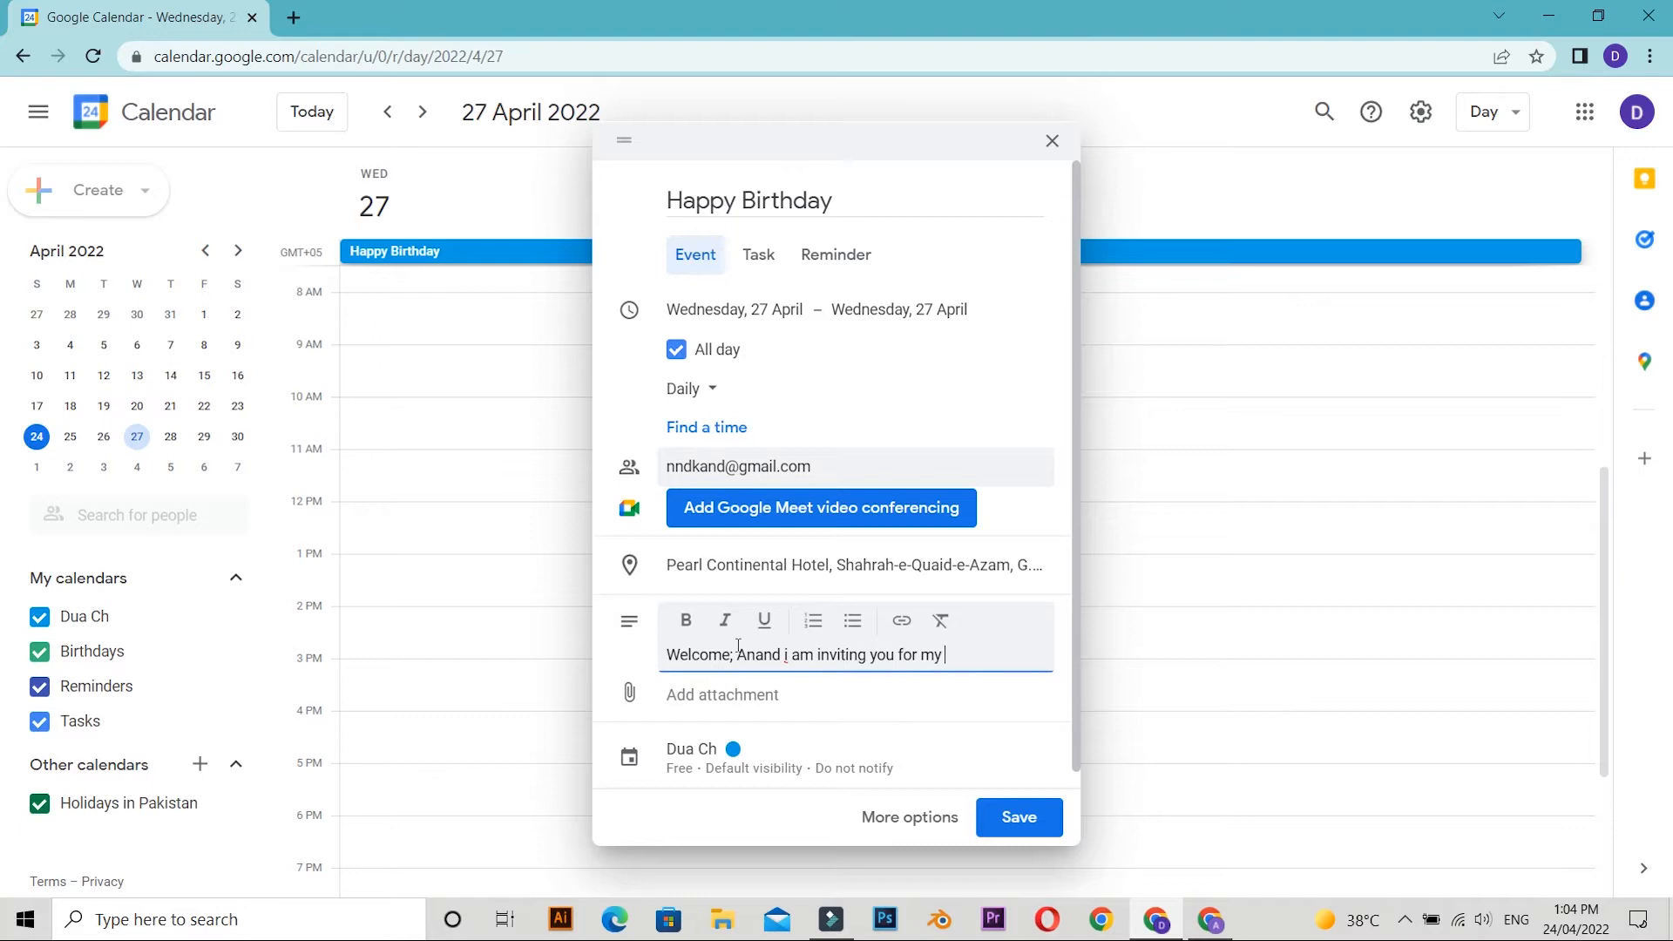
pyautogui.write('birthday celebration')
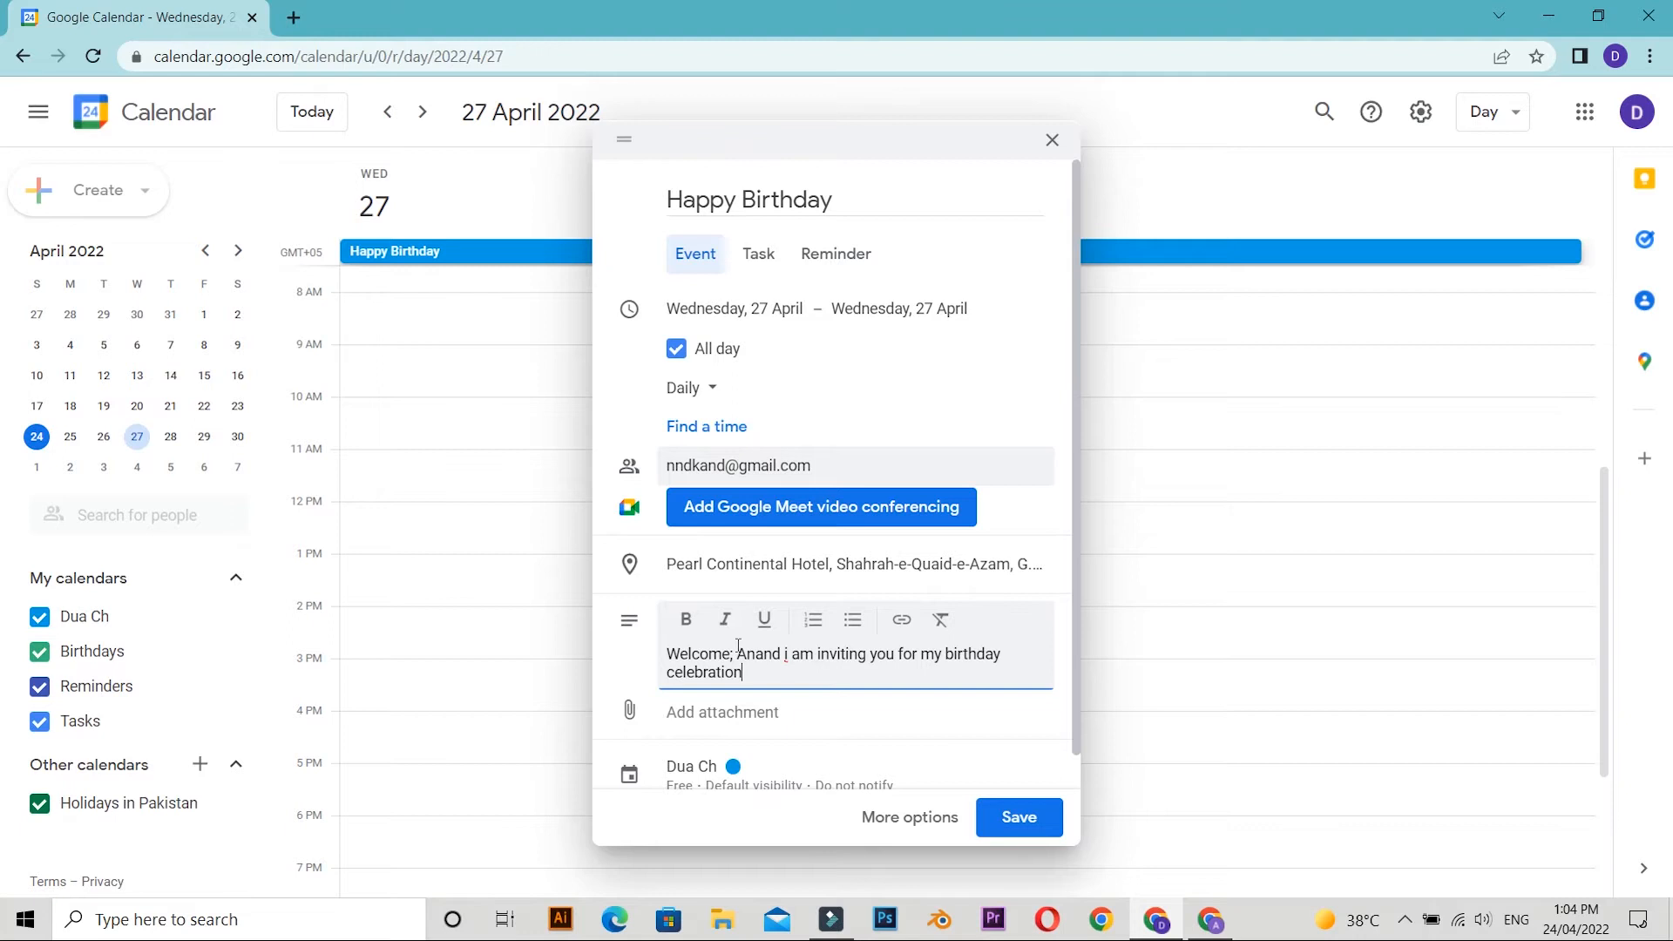
# Complete the description with ". Please join me on this event. Thank you" and capitalise the "I" in the first sentence.
pyautogui.write('. pLease join me on this even')
pyautogui.press('BackSpace')
pyautogui.write('I')
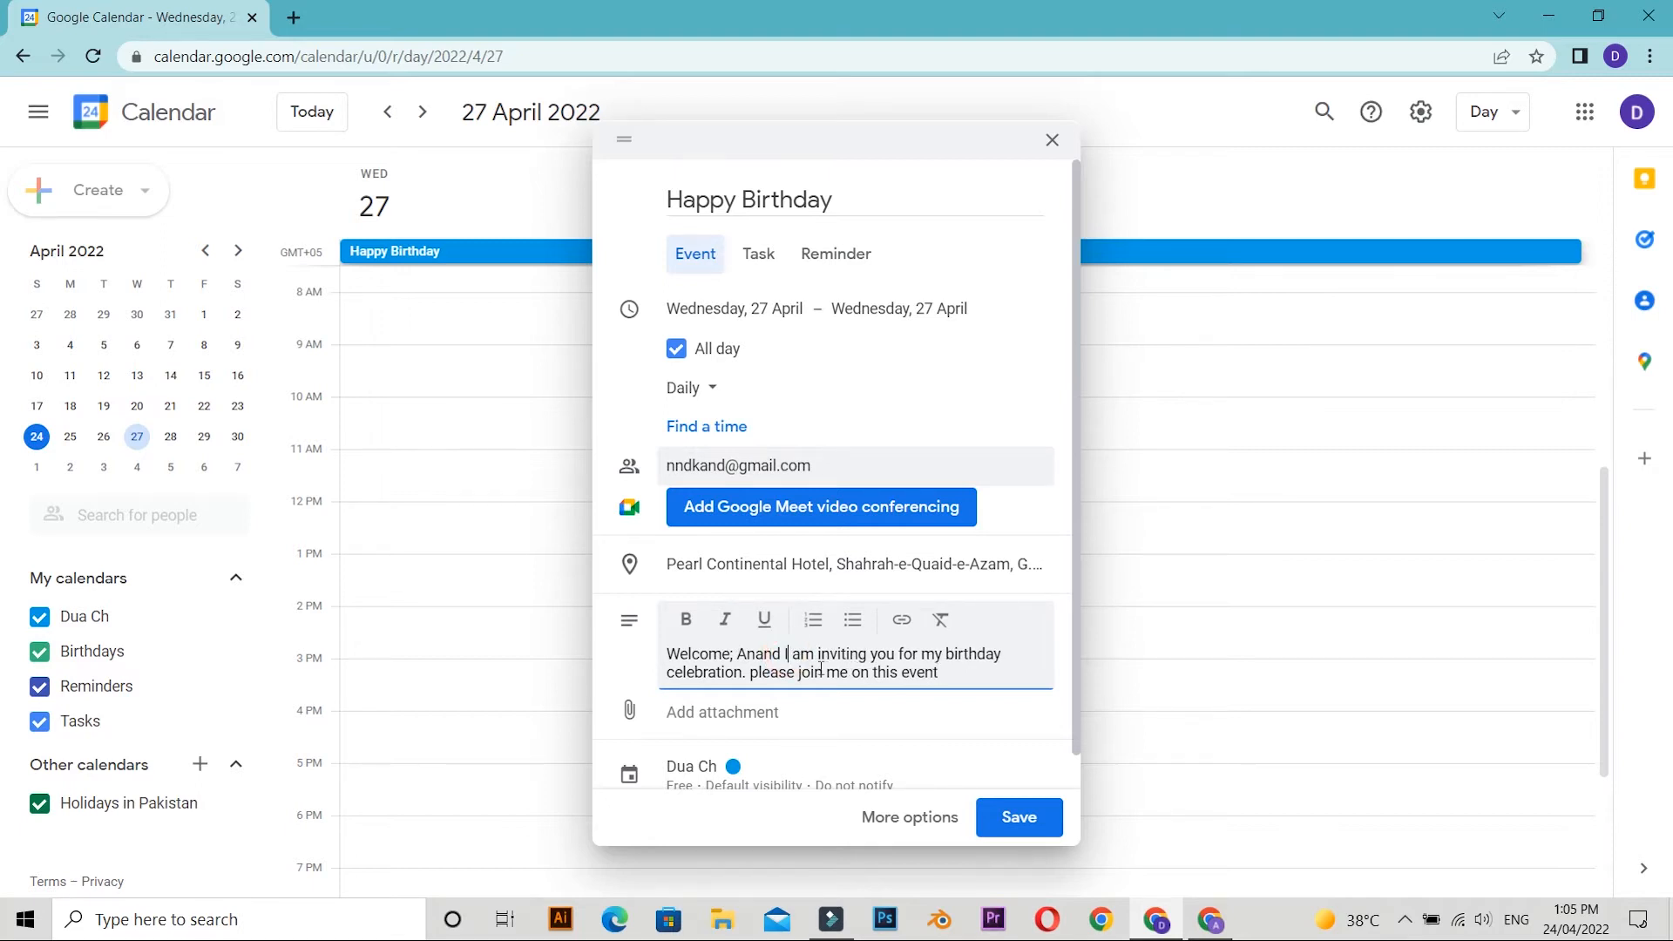
pyautogui.click(756, 675)
pyautogui.press('BackSpace')
pyautogui.write('P')
pyautogui.write('hank')
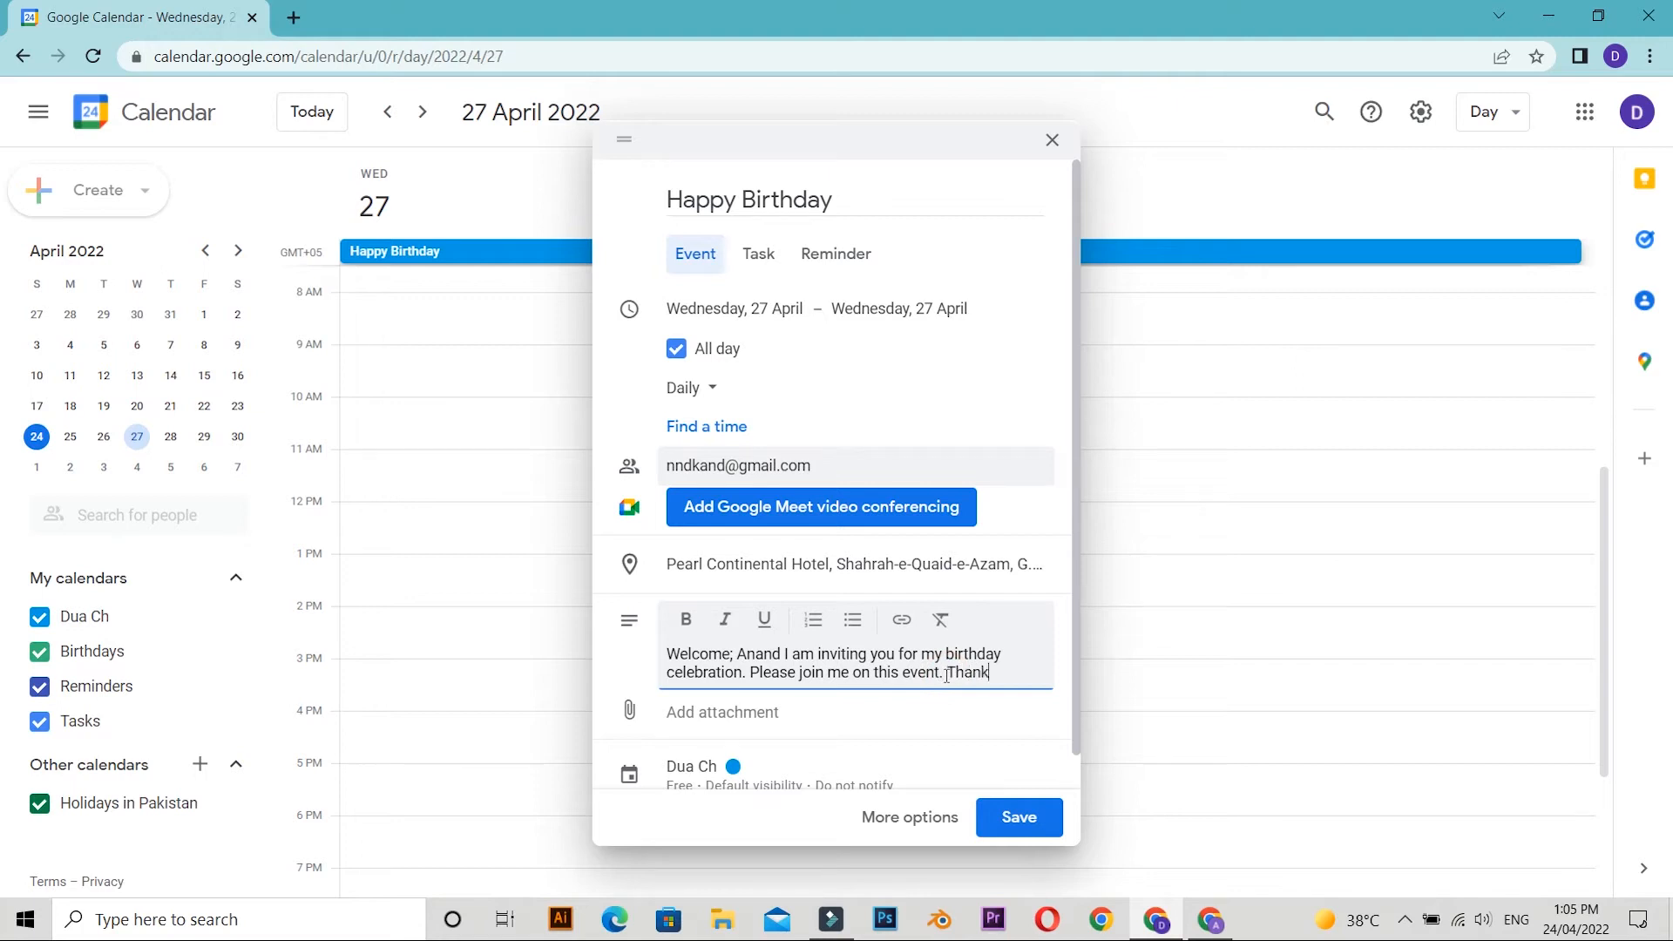
pyautogui.write(' you')
pyautogui.click(721, 713)
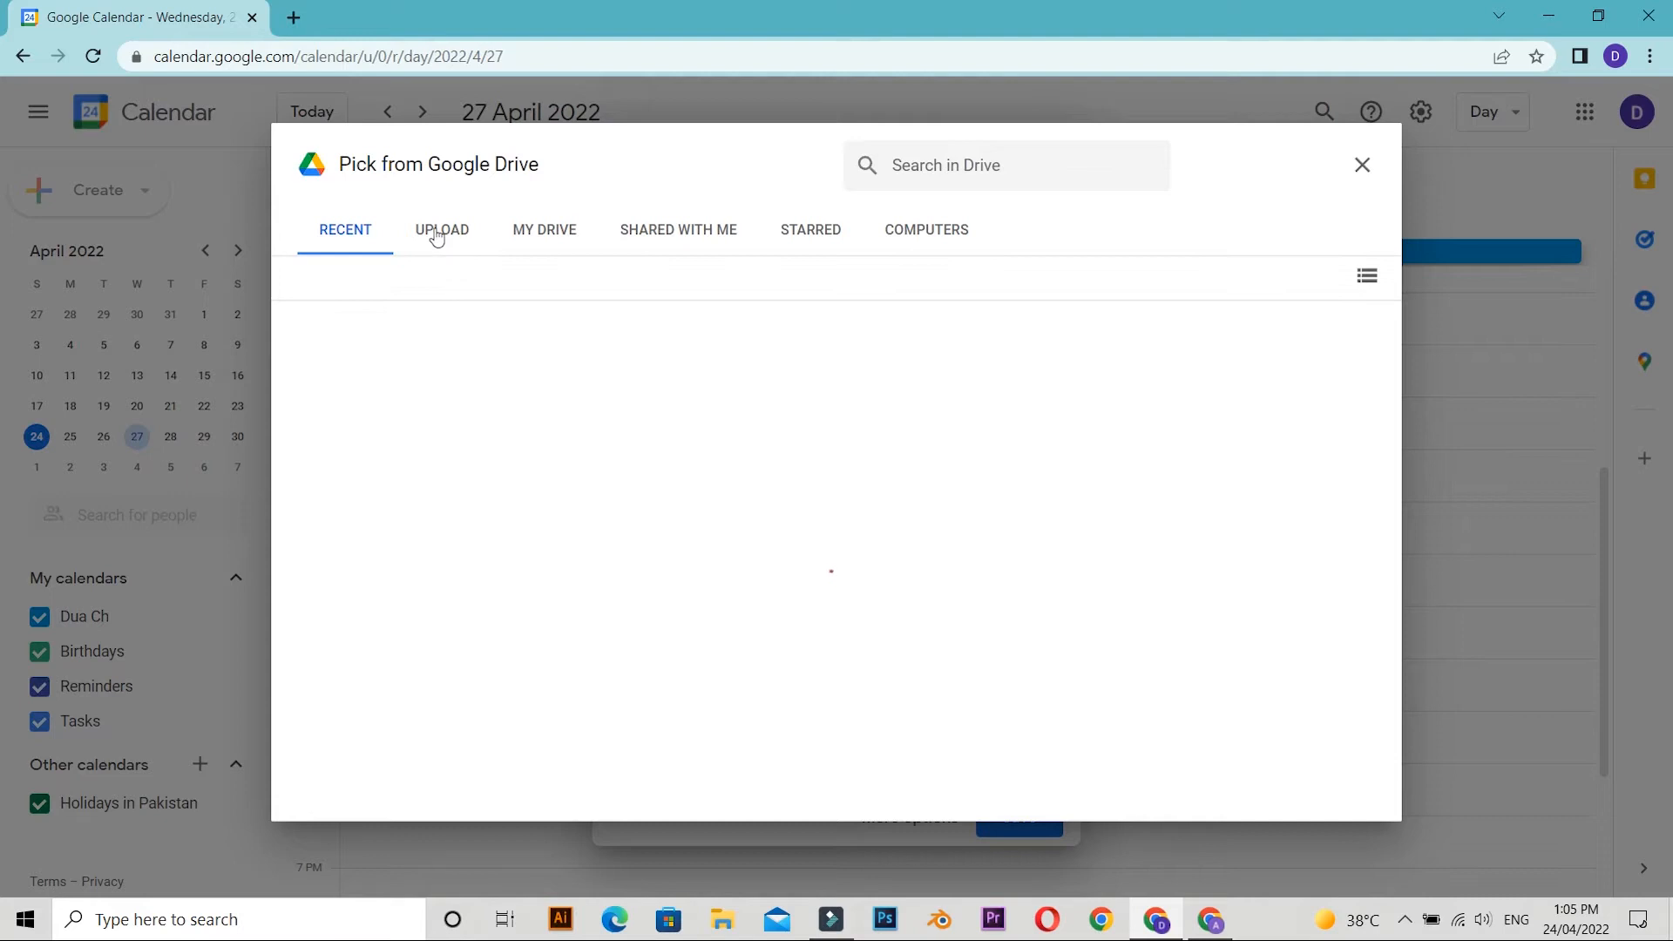
pyautogui.click(437, 232)
pyautogui.click(805, 619)
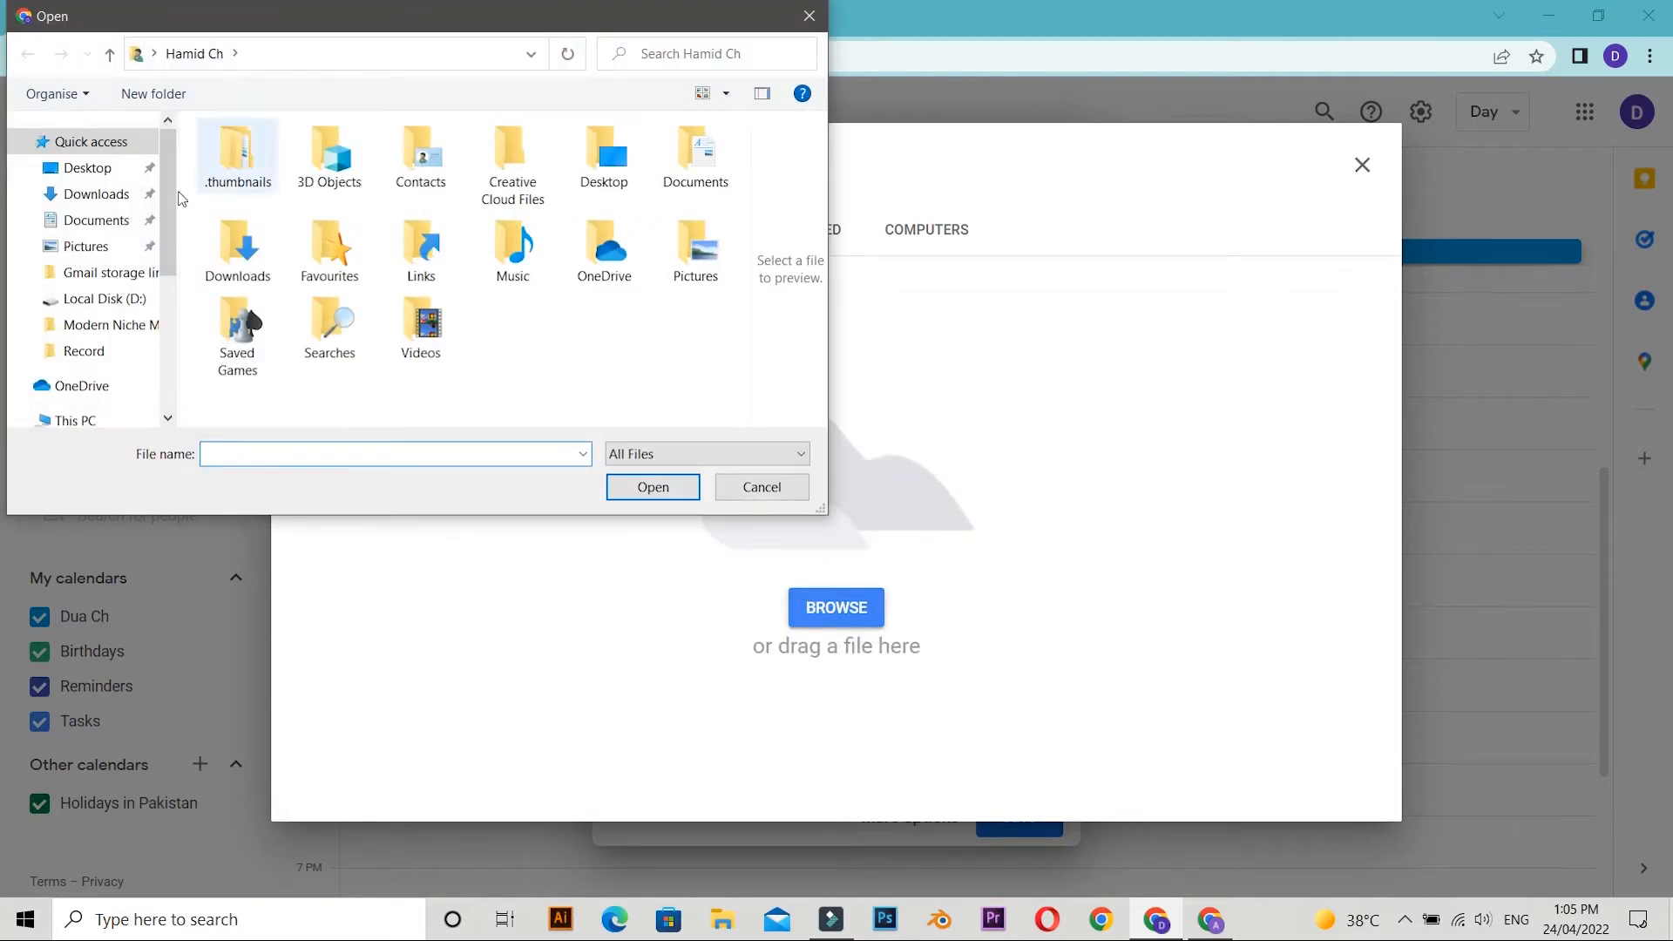
pyautogui.click(104, 198)
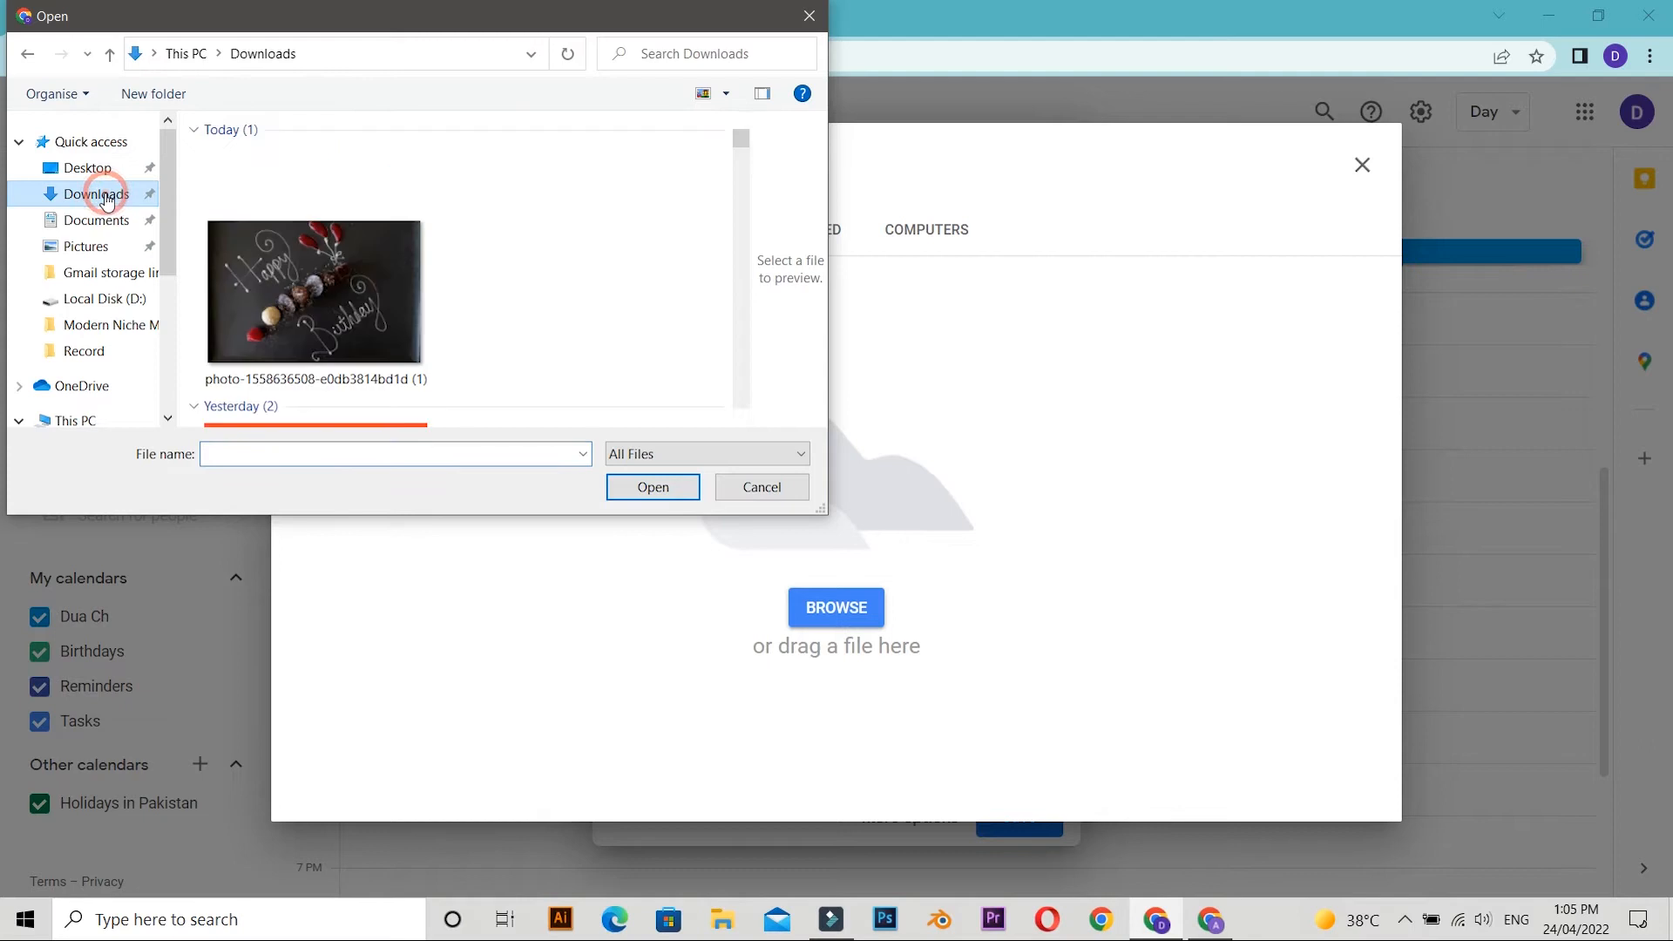
pyautogui.click(243, 284)
pyautogui.click(626, 487)
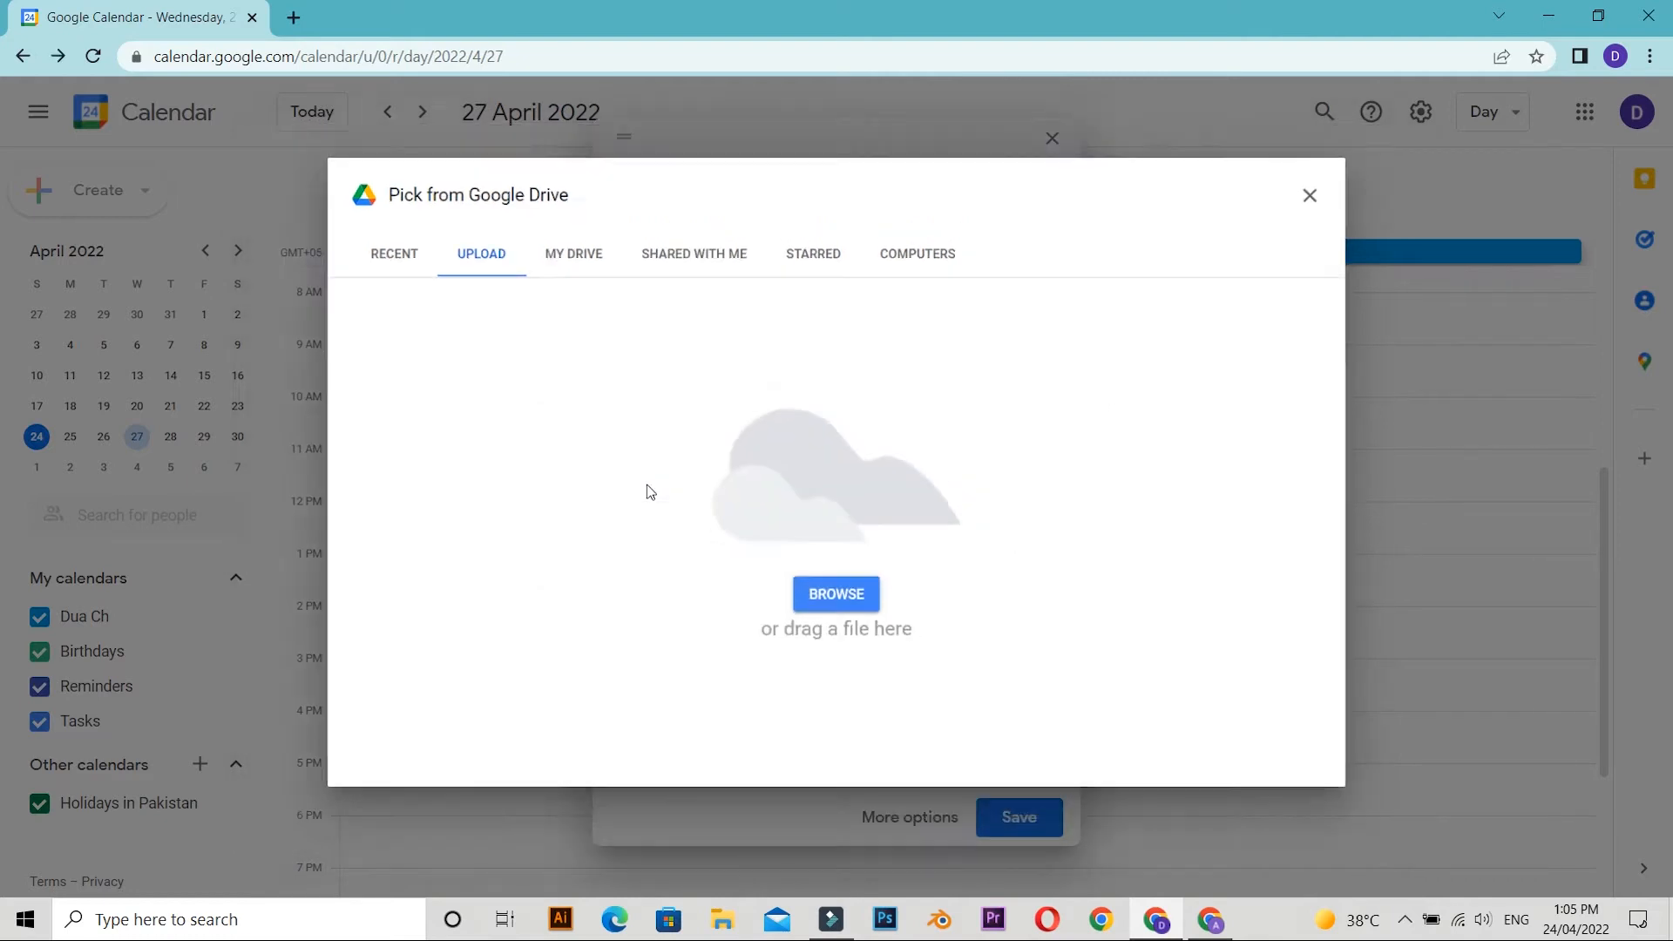
pyautogui.scroll(-1, 710, 726)
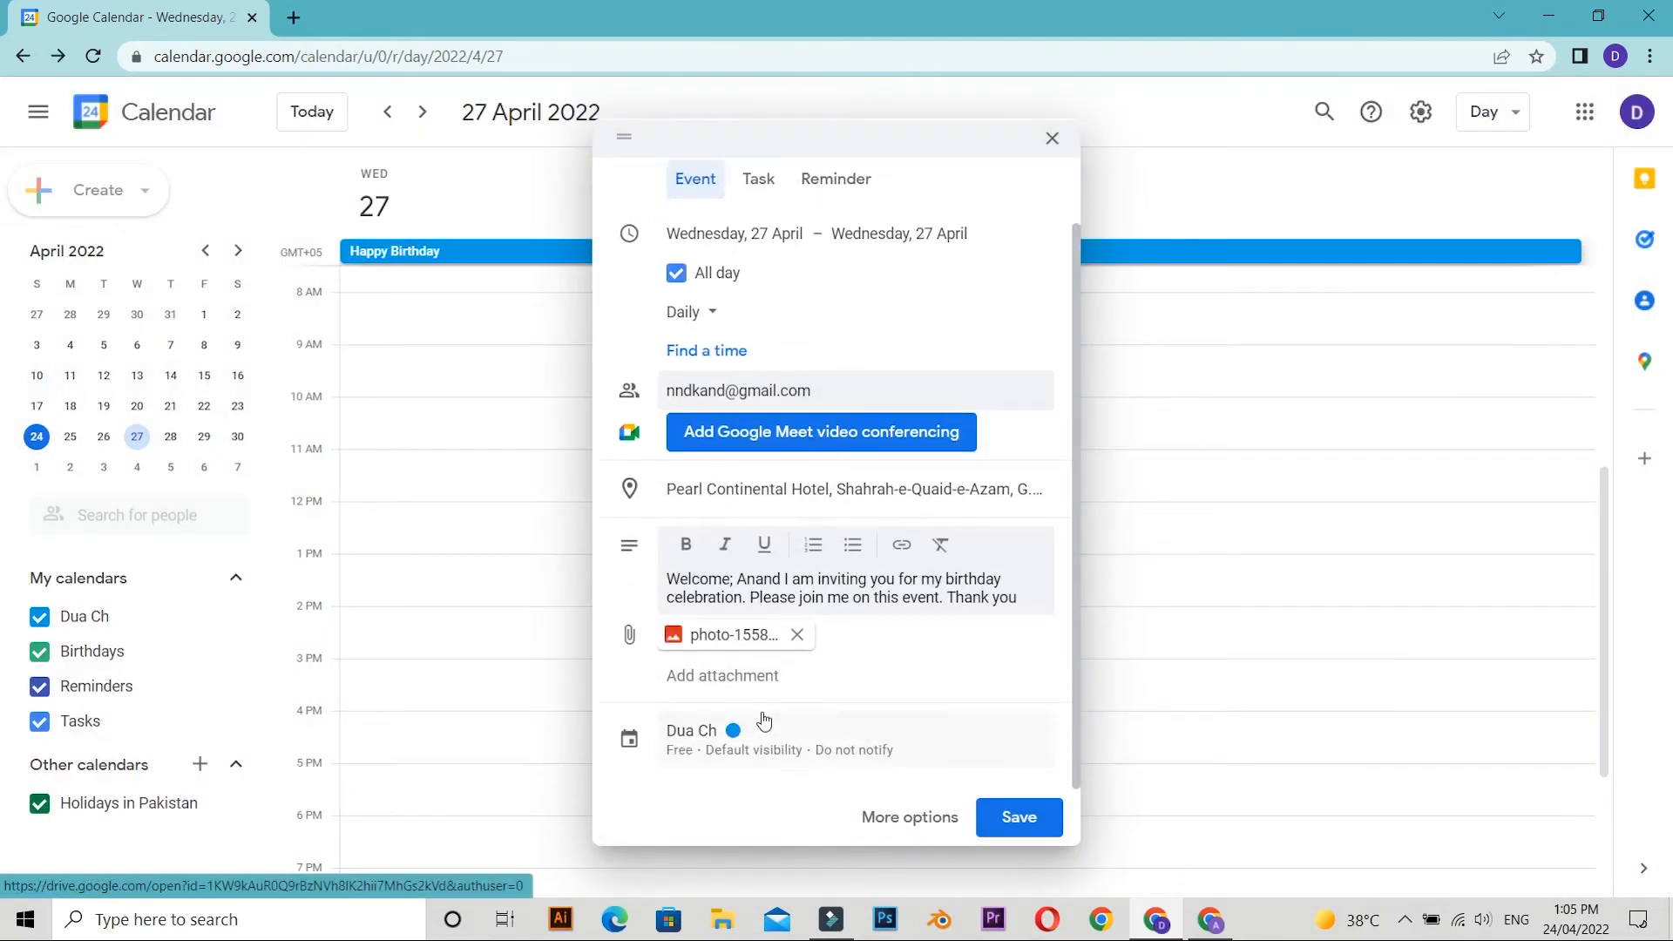
# Save the event, send the invitation e-mail and share the attached file with the guest with View access.
pyautogui.click(1030, 824)
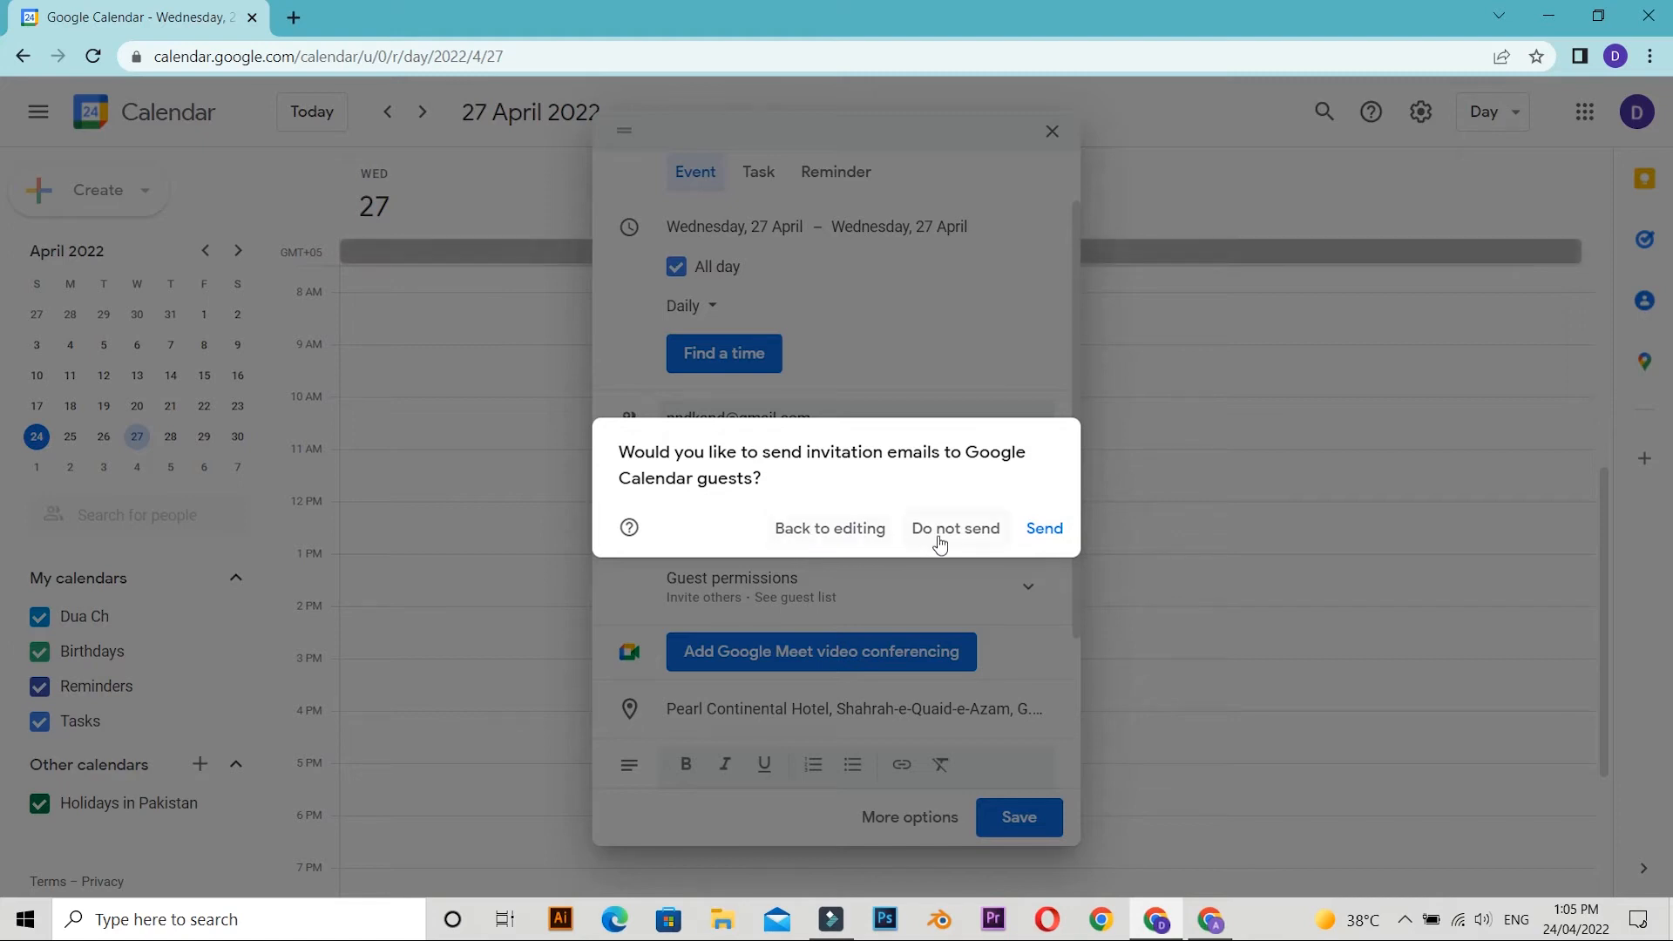
pyautogui.click(1039, 531)
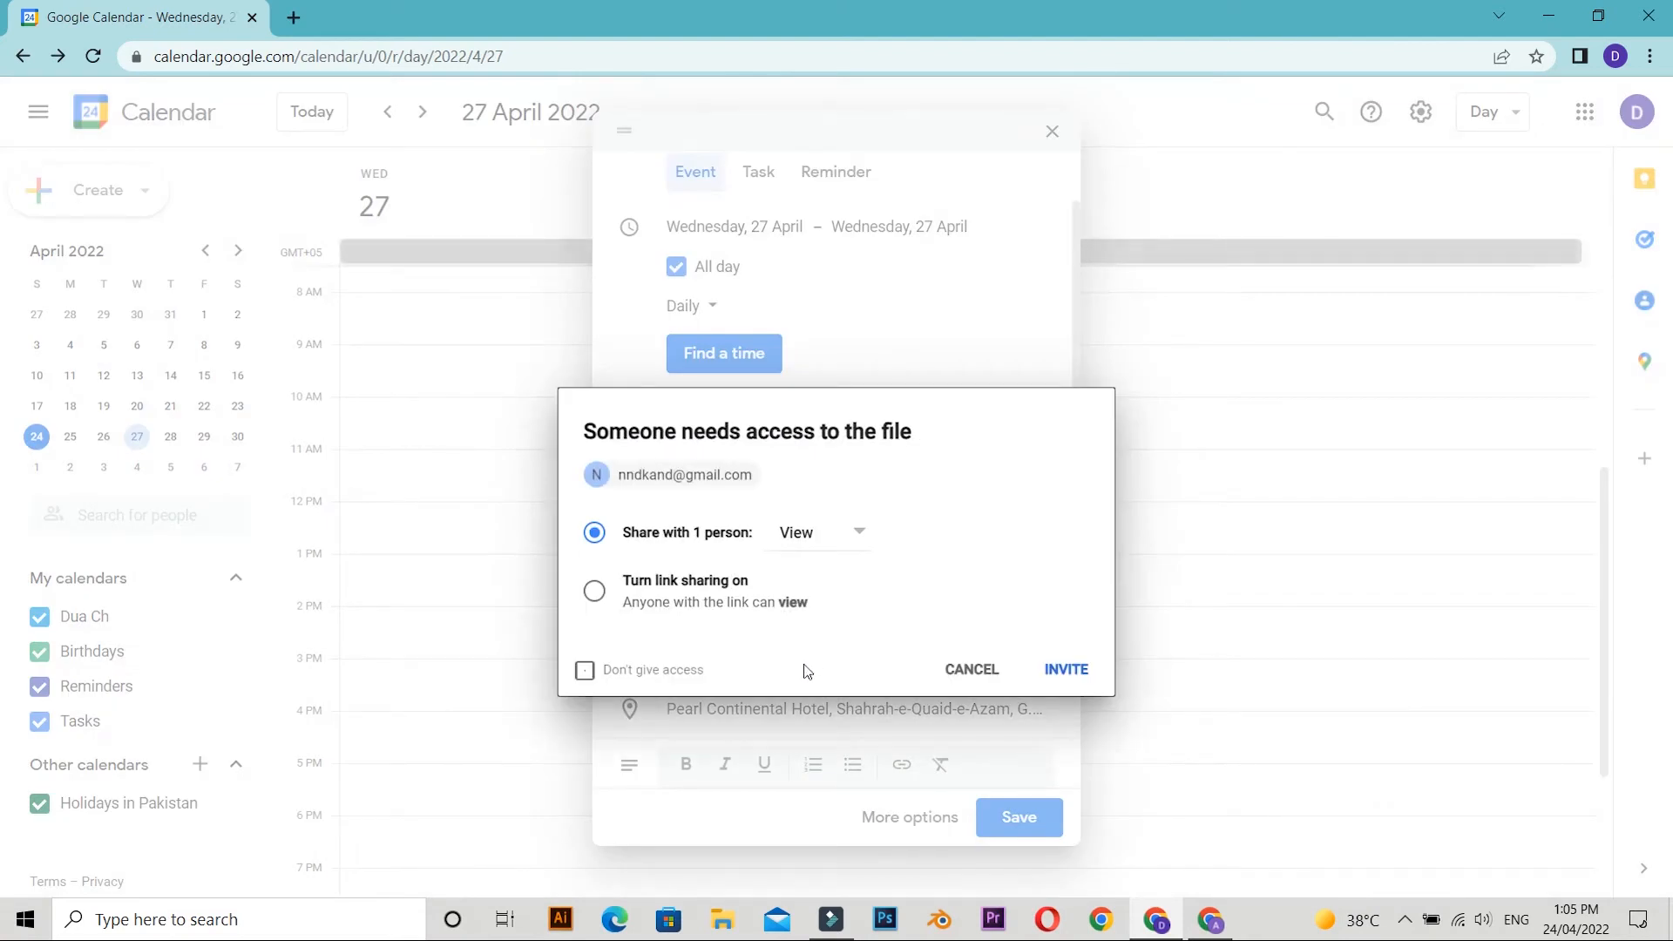
pyautogui.click(1071, 682)
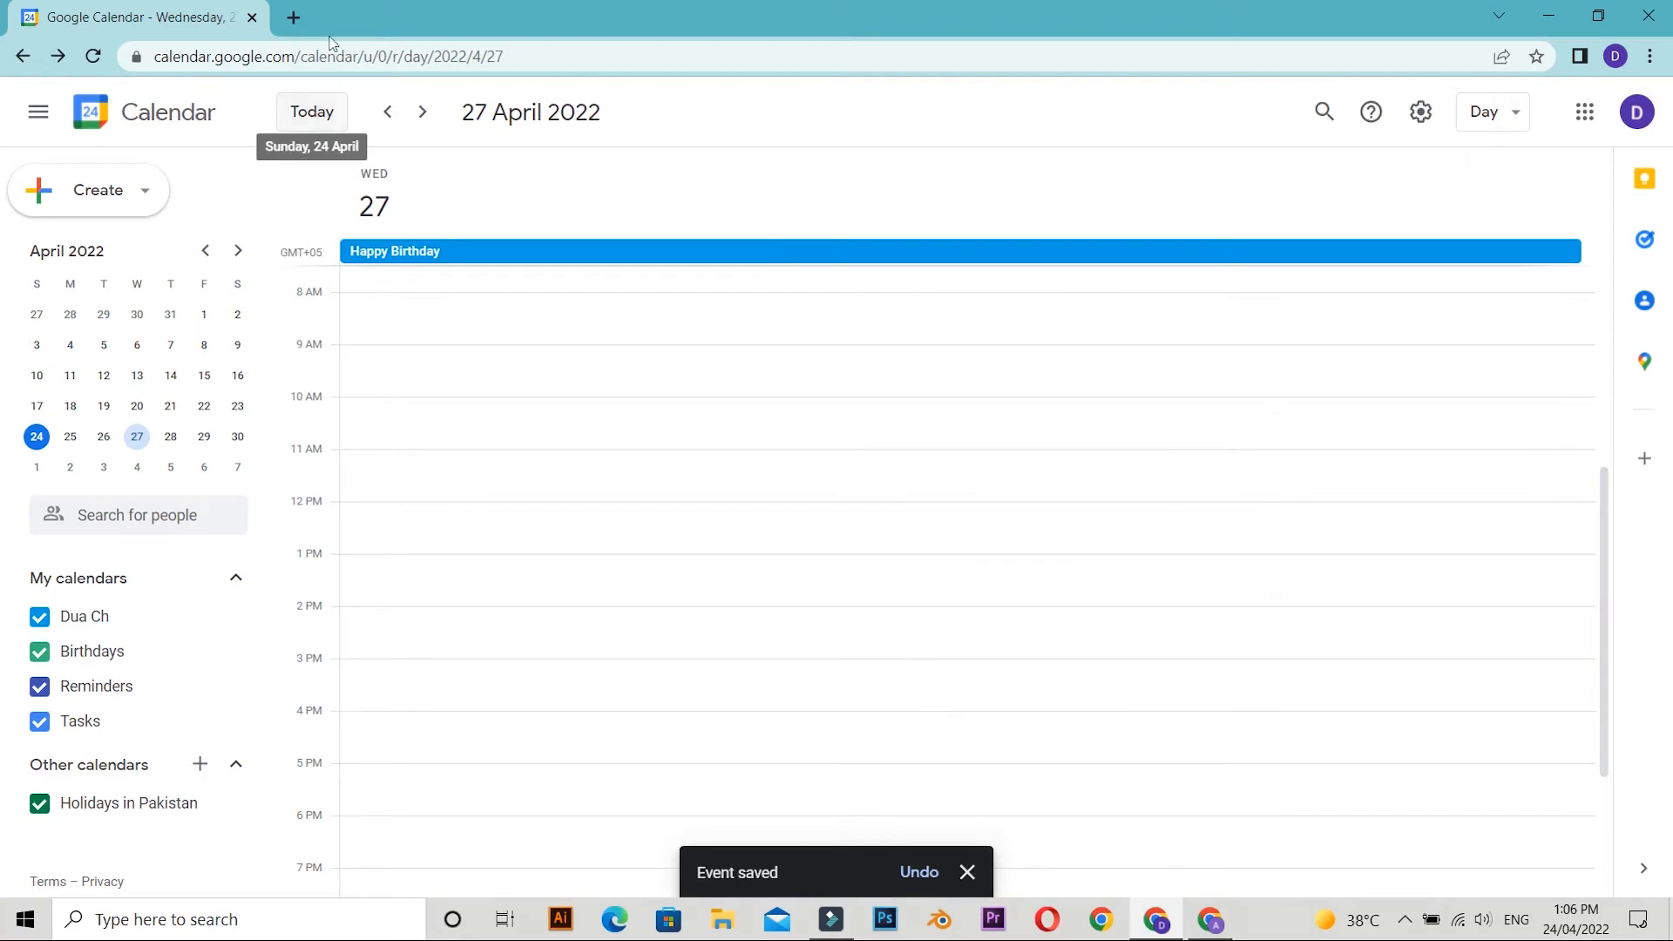
# Switch to the invited guest's Chrome profile.
pyautogui.click(297, 30)
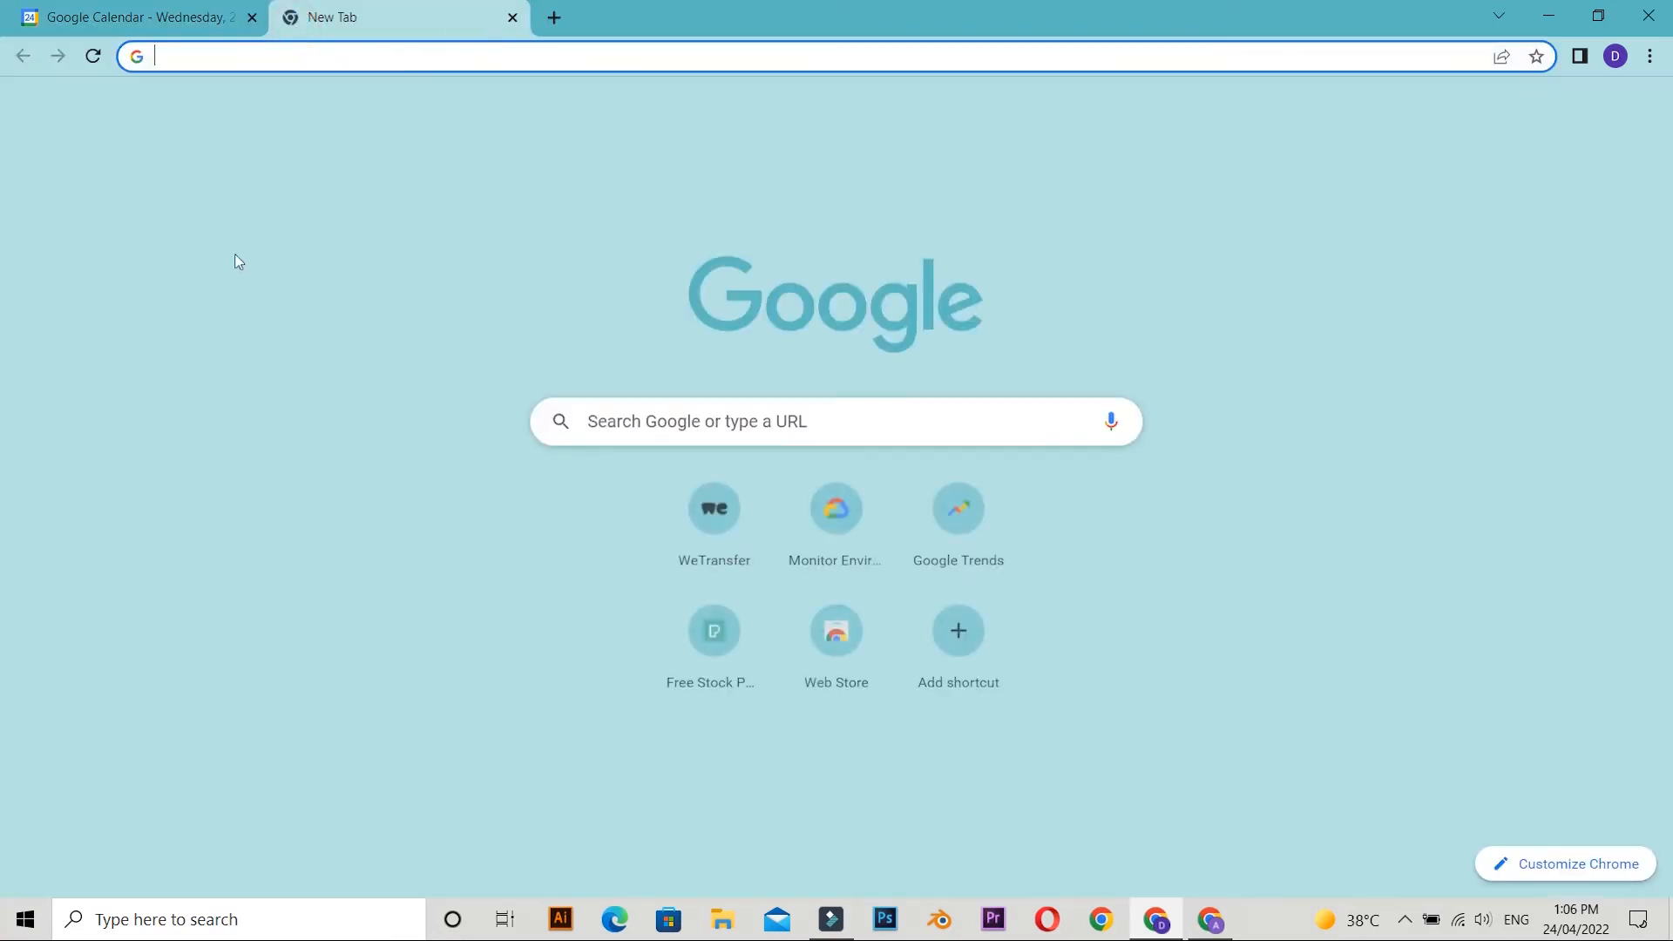
pyautogui.click(1616, 57)
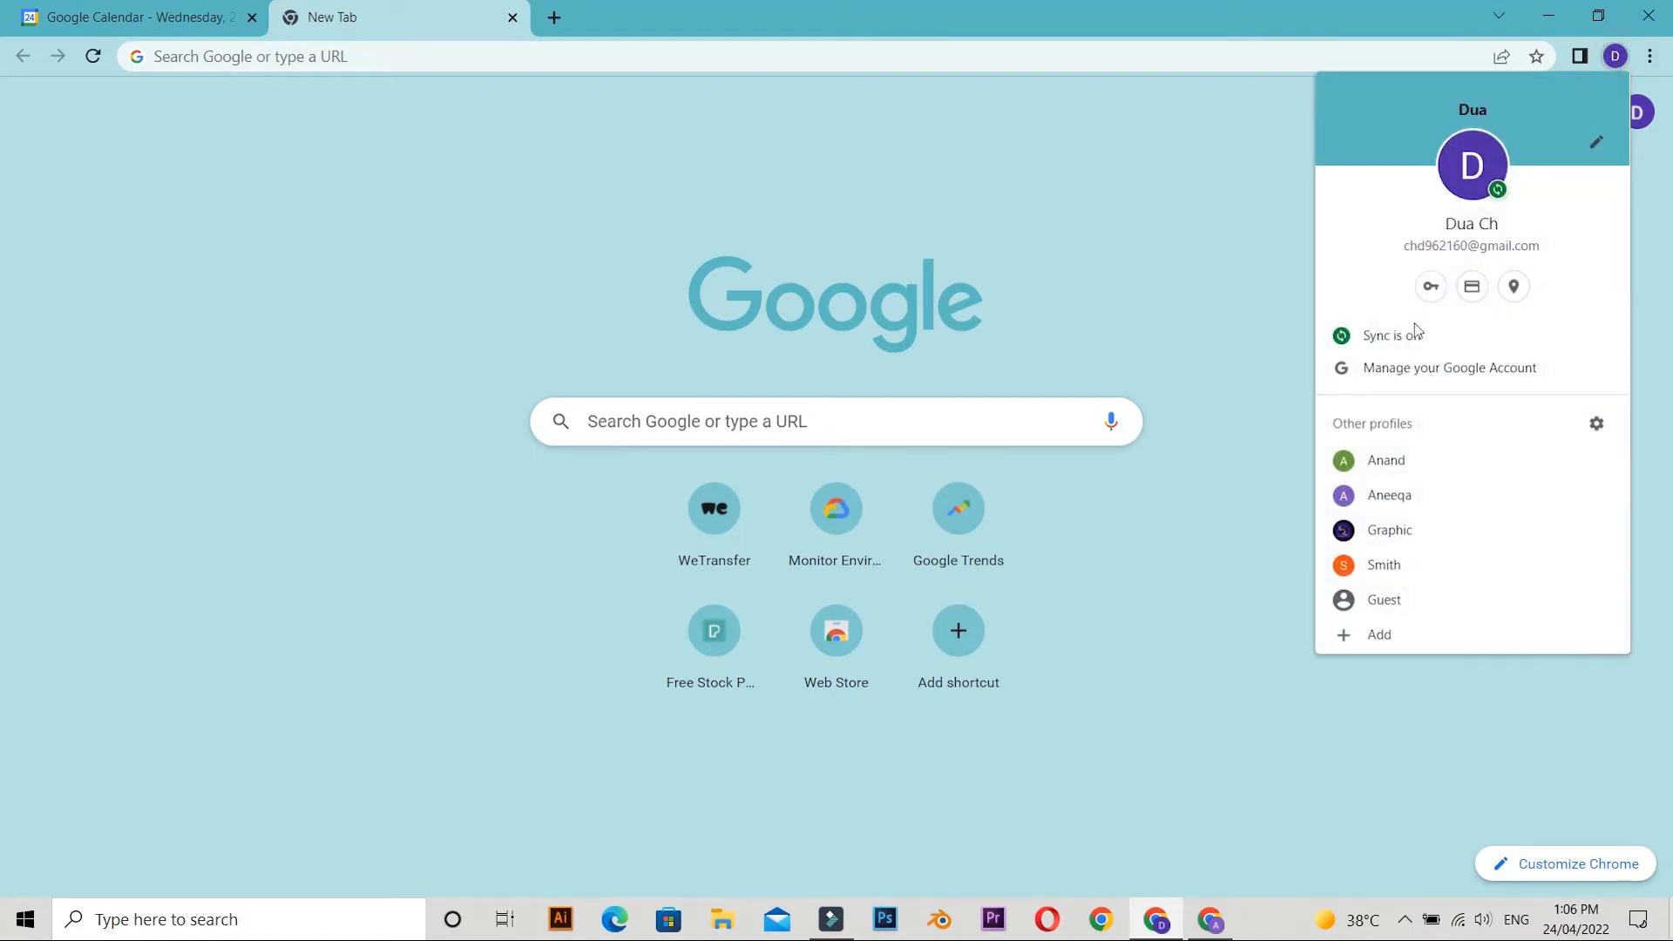
pyautogui.click(1386, 460)
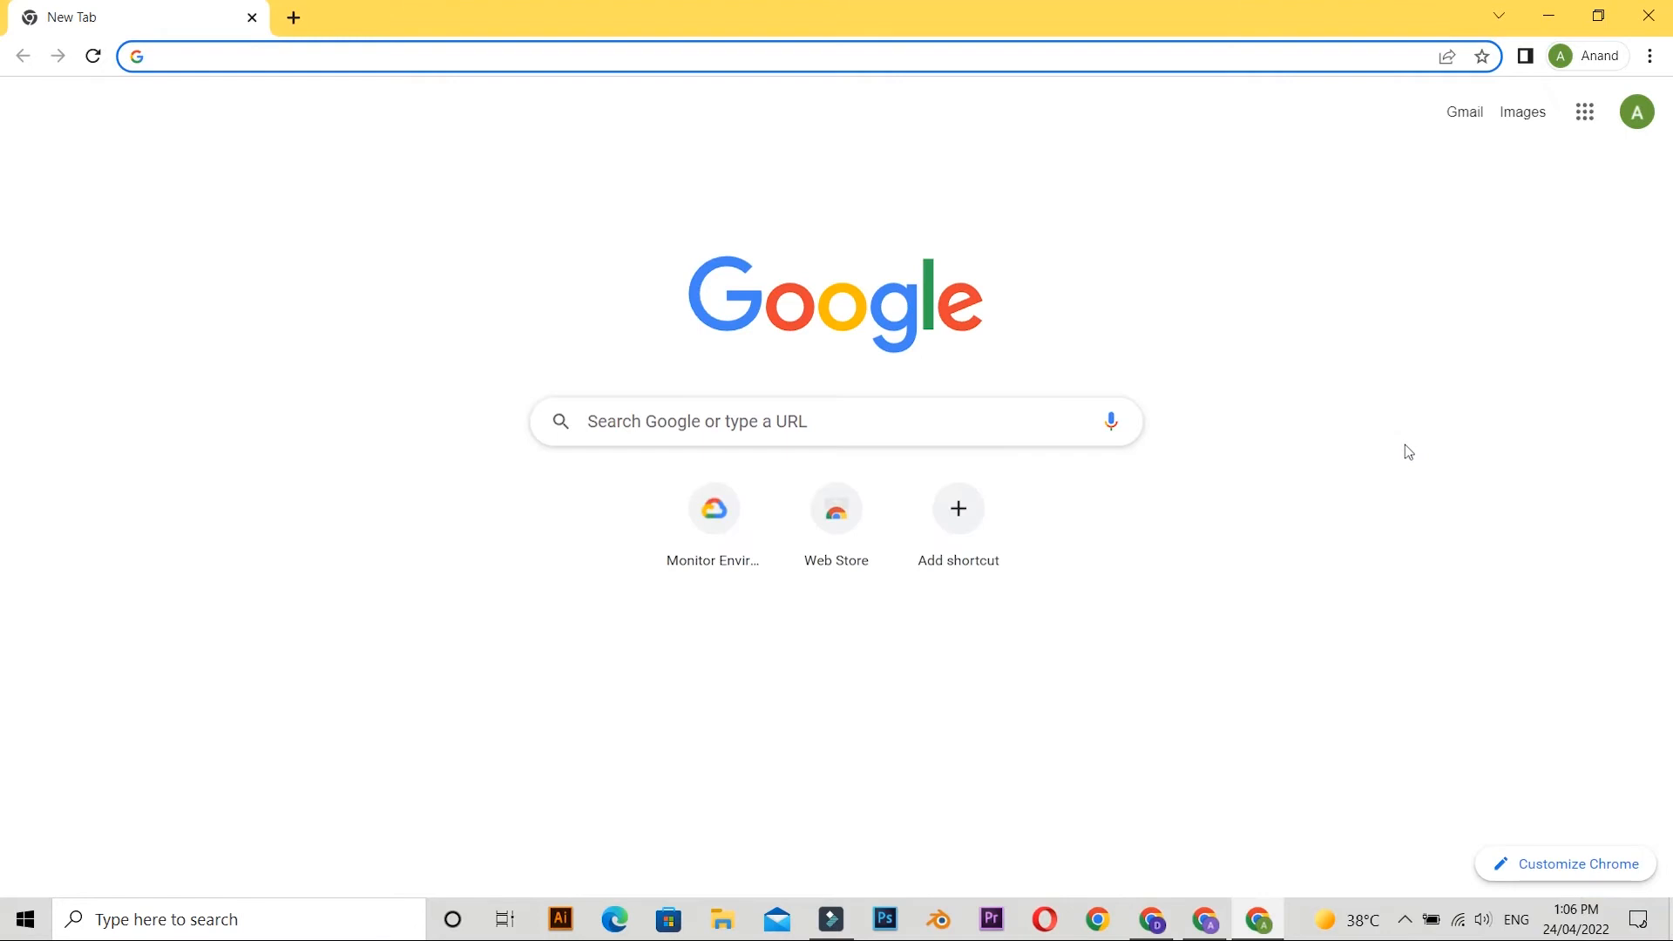
# Open the Happy Birthday invitation e-mail in the guest's Gmail inbox.
pyautogui.click(550, 298)
pyautogui.click(1585, 114)
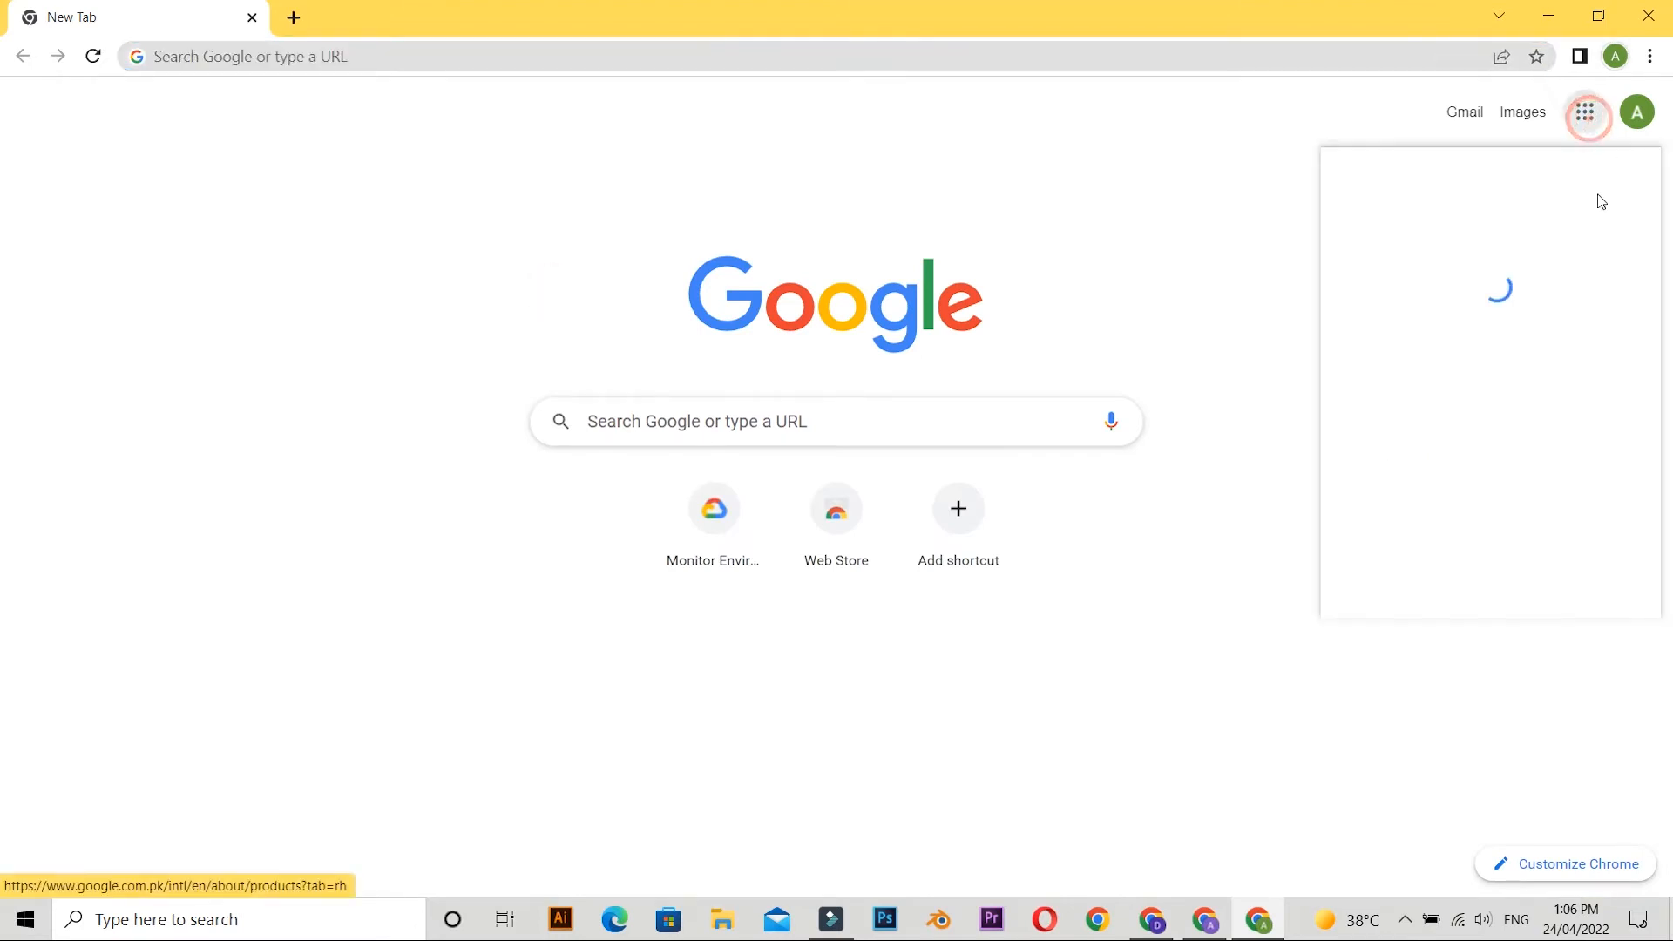
pyautogui.click(1591, 305)
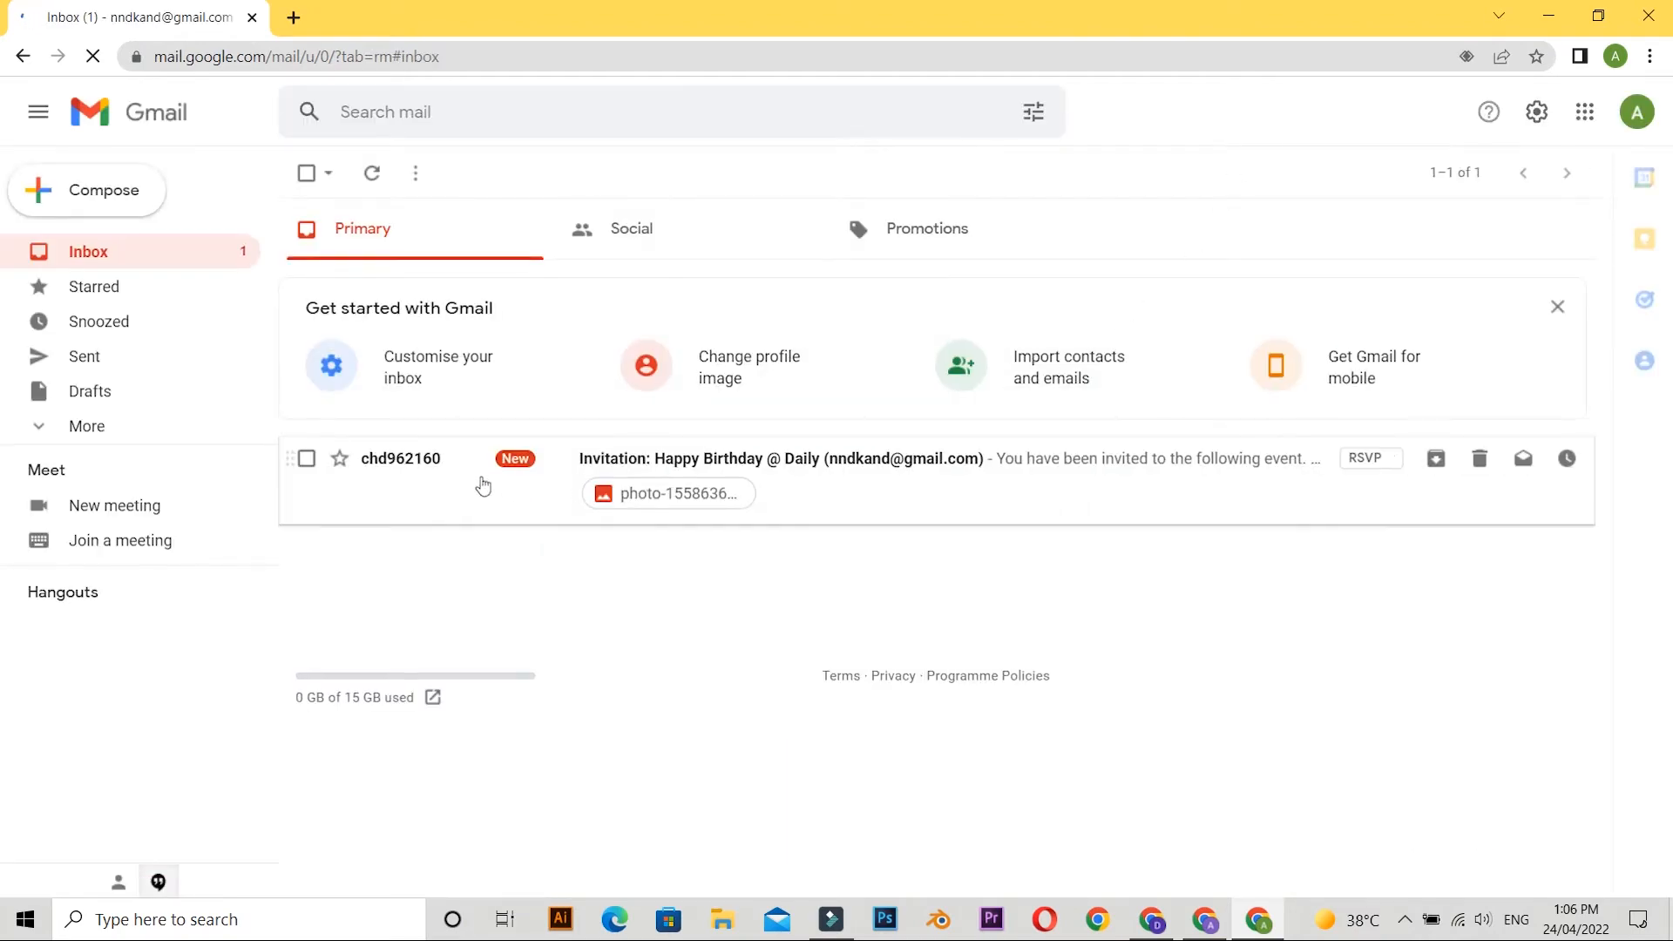
pyautogui.click(672, 461)
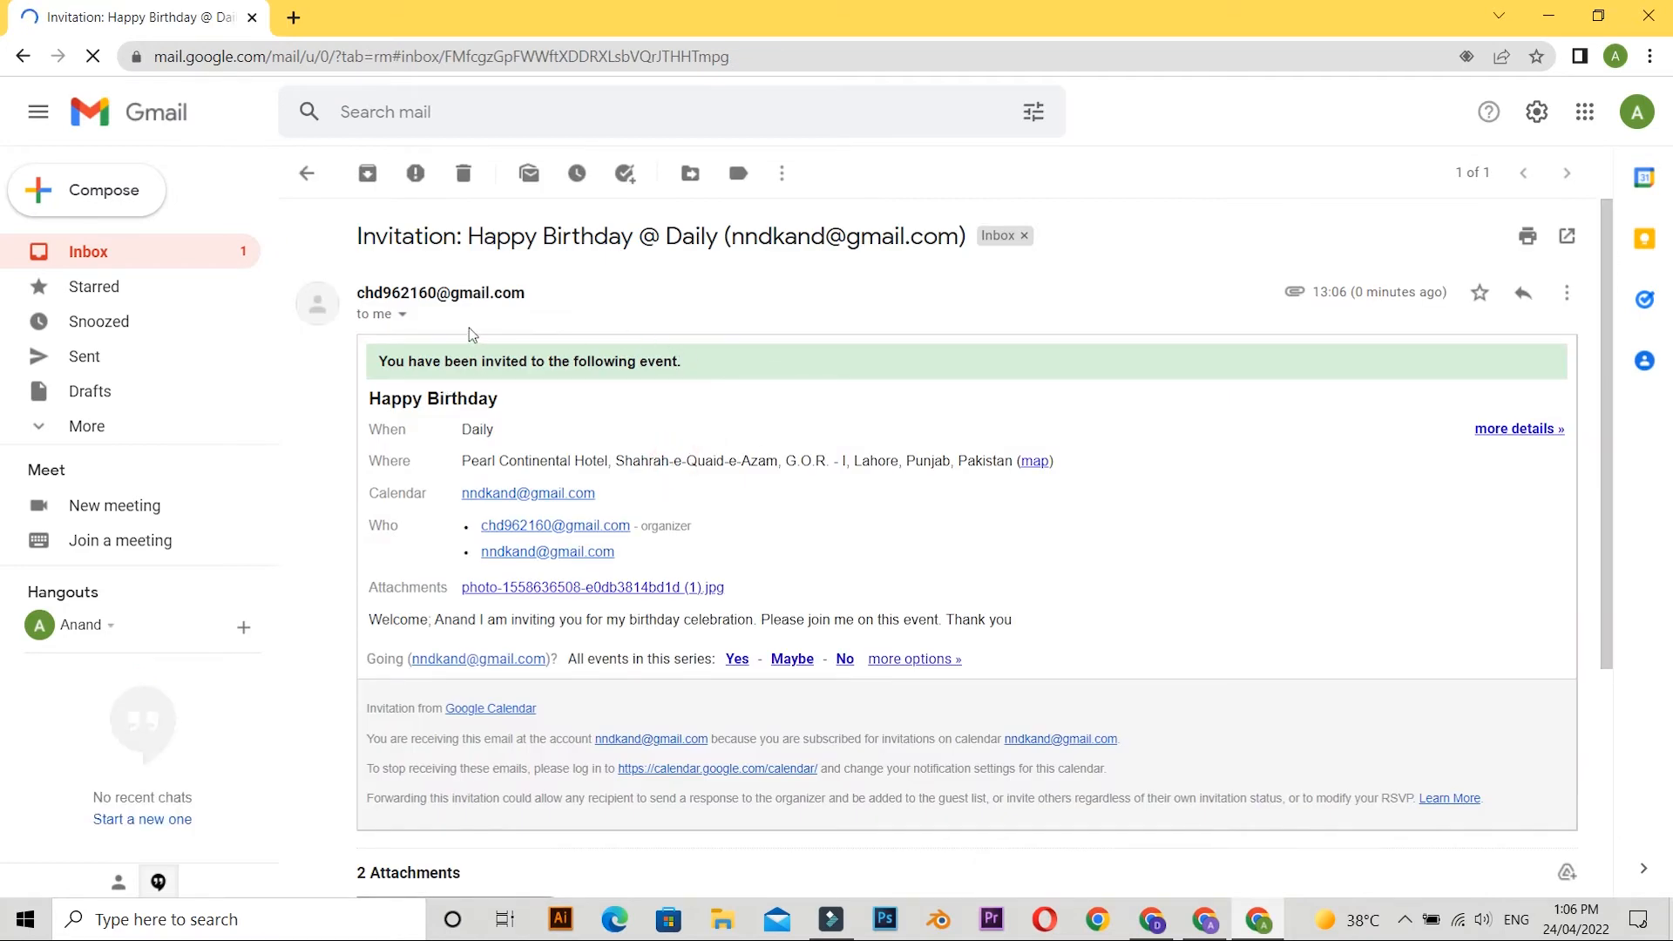
# View the birthday picture attached to the invitation e-mail and accept the invitation for all events in the series.
pyautogui.scroll(-2, 599, 504)
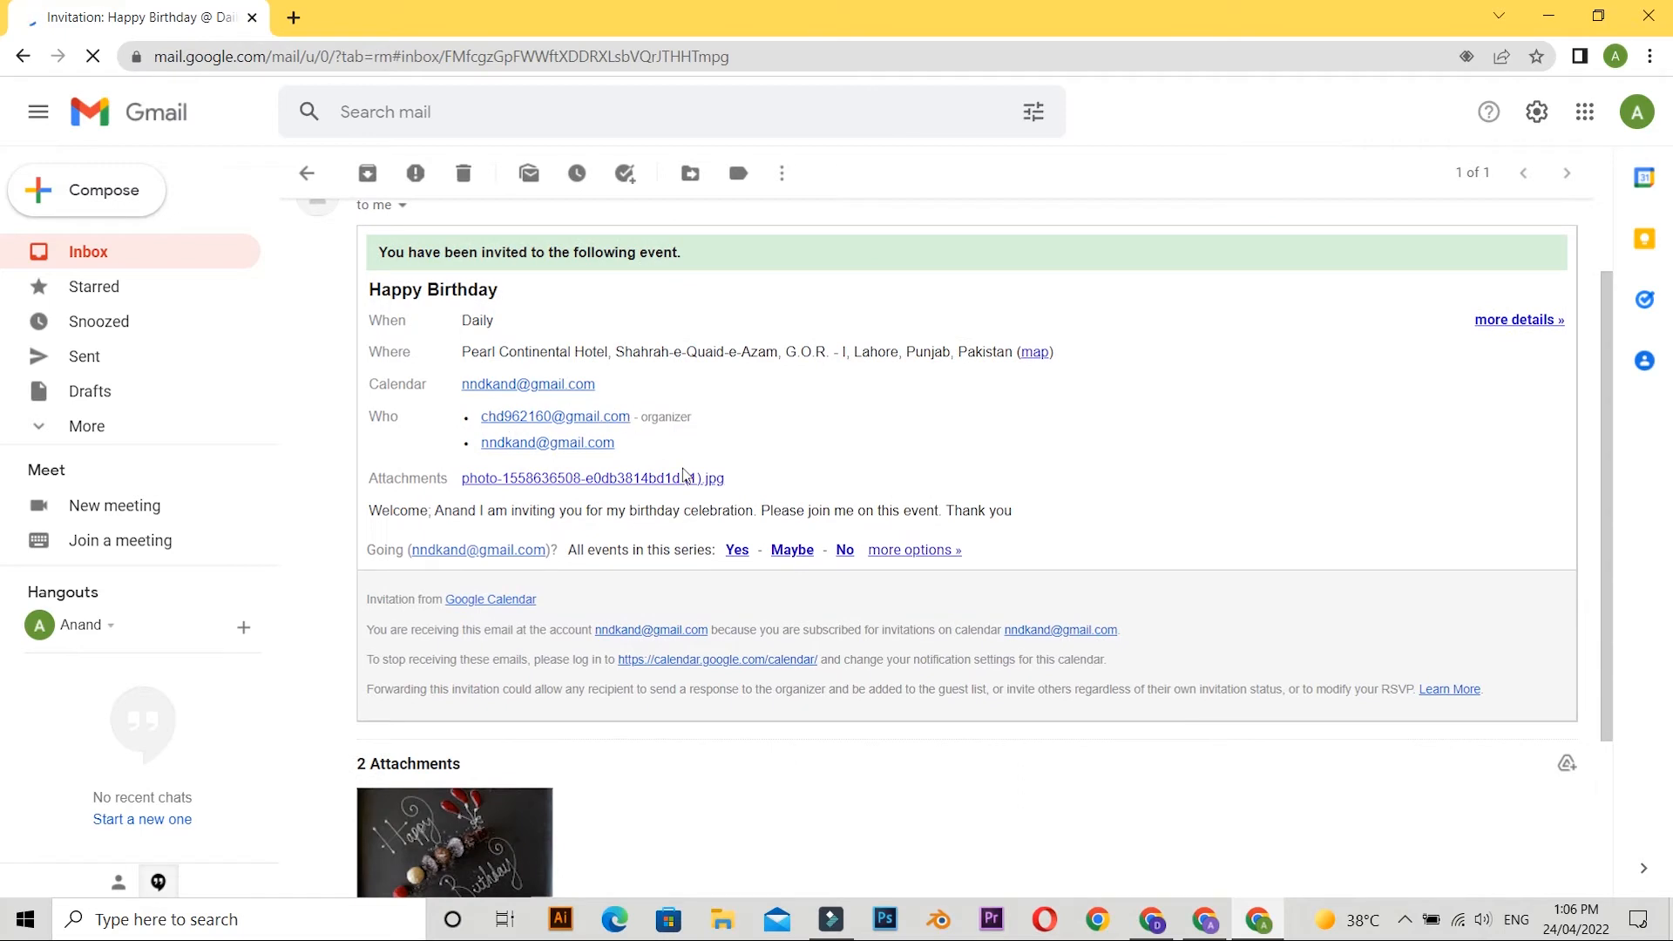
pyautogui.scroll(-2, 607, 679)
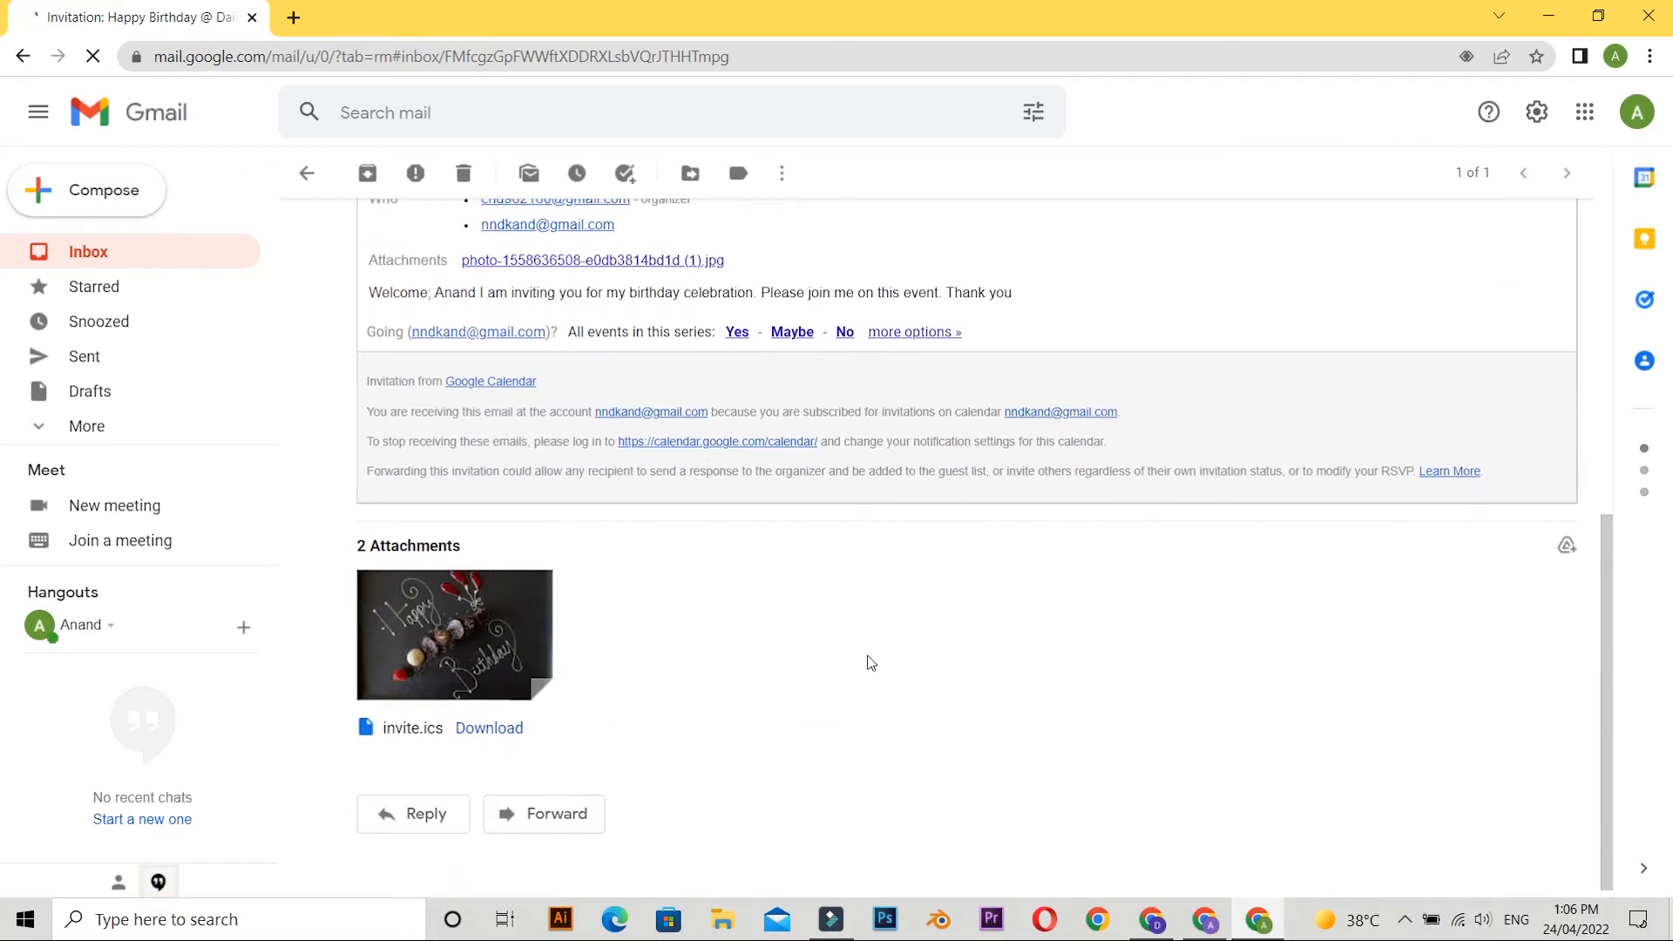
pyautogui.click(444, 635)
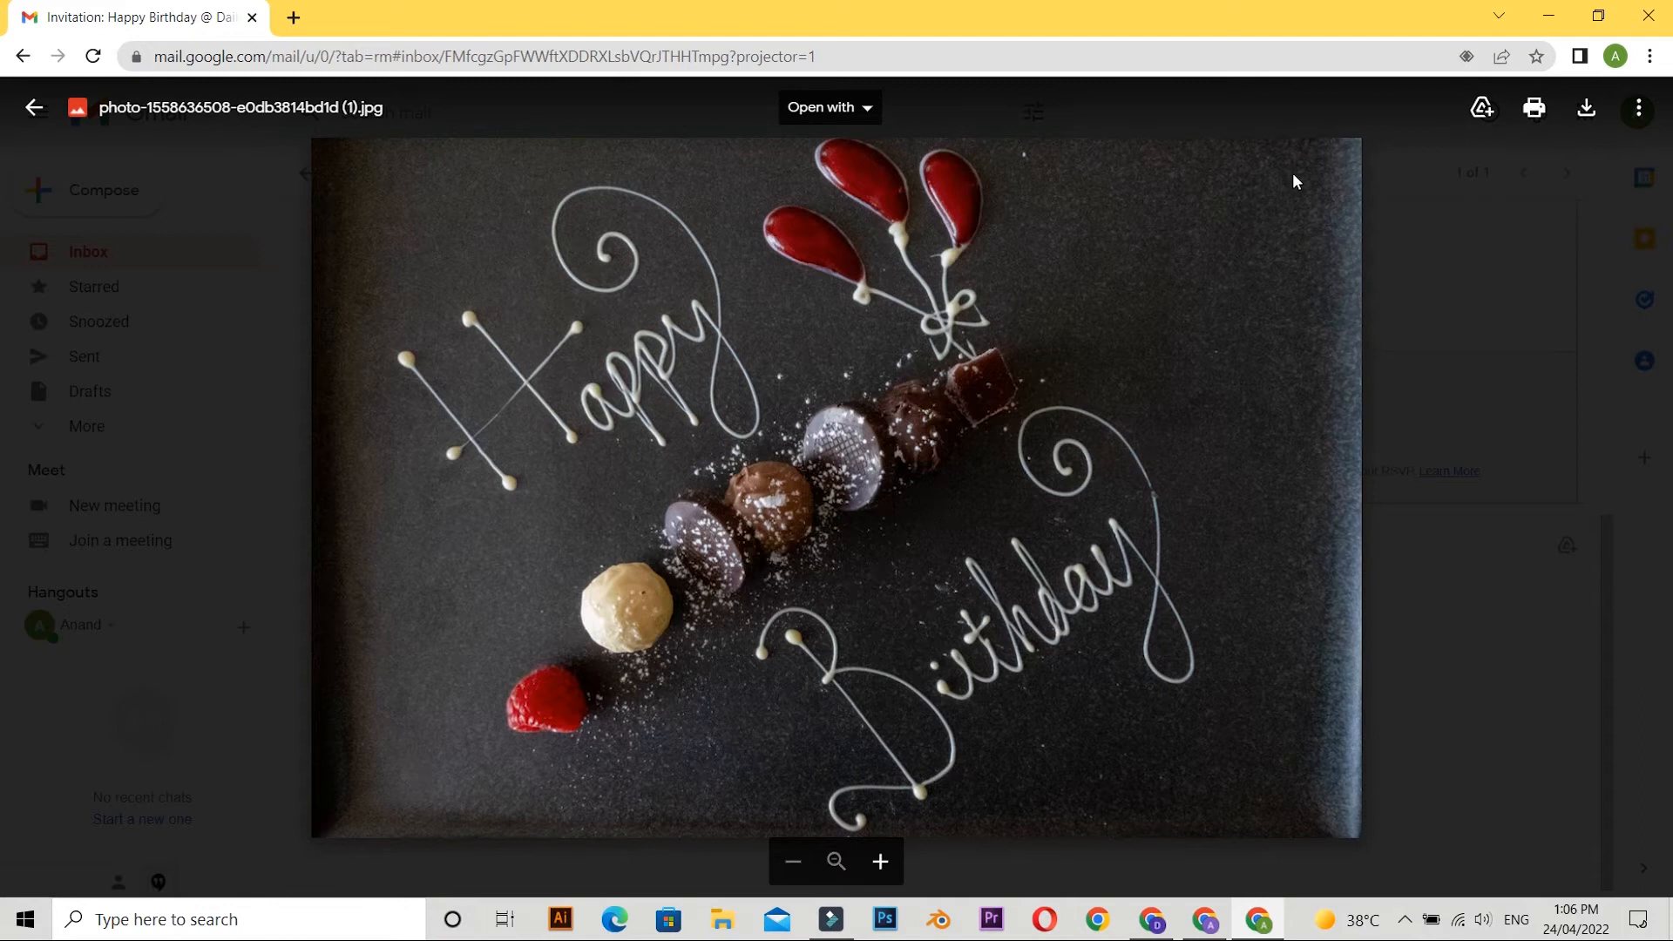
pyautogui.click(34, 109)
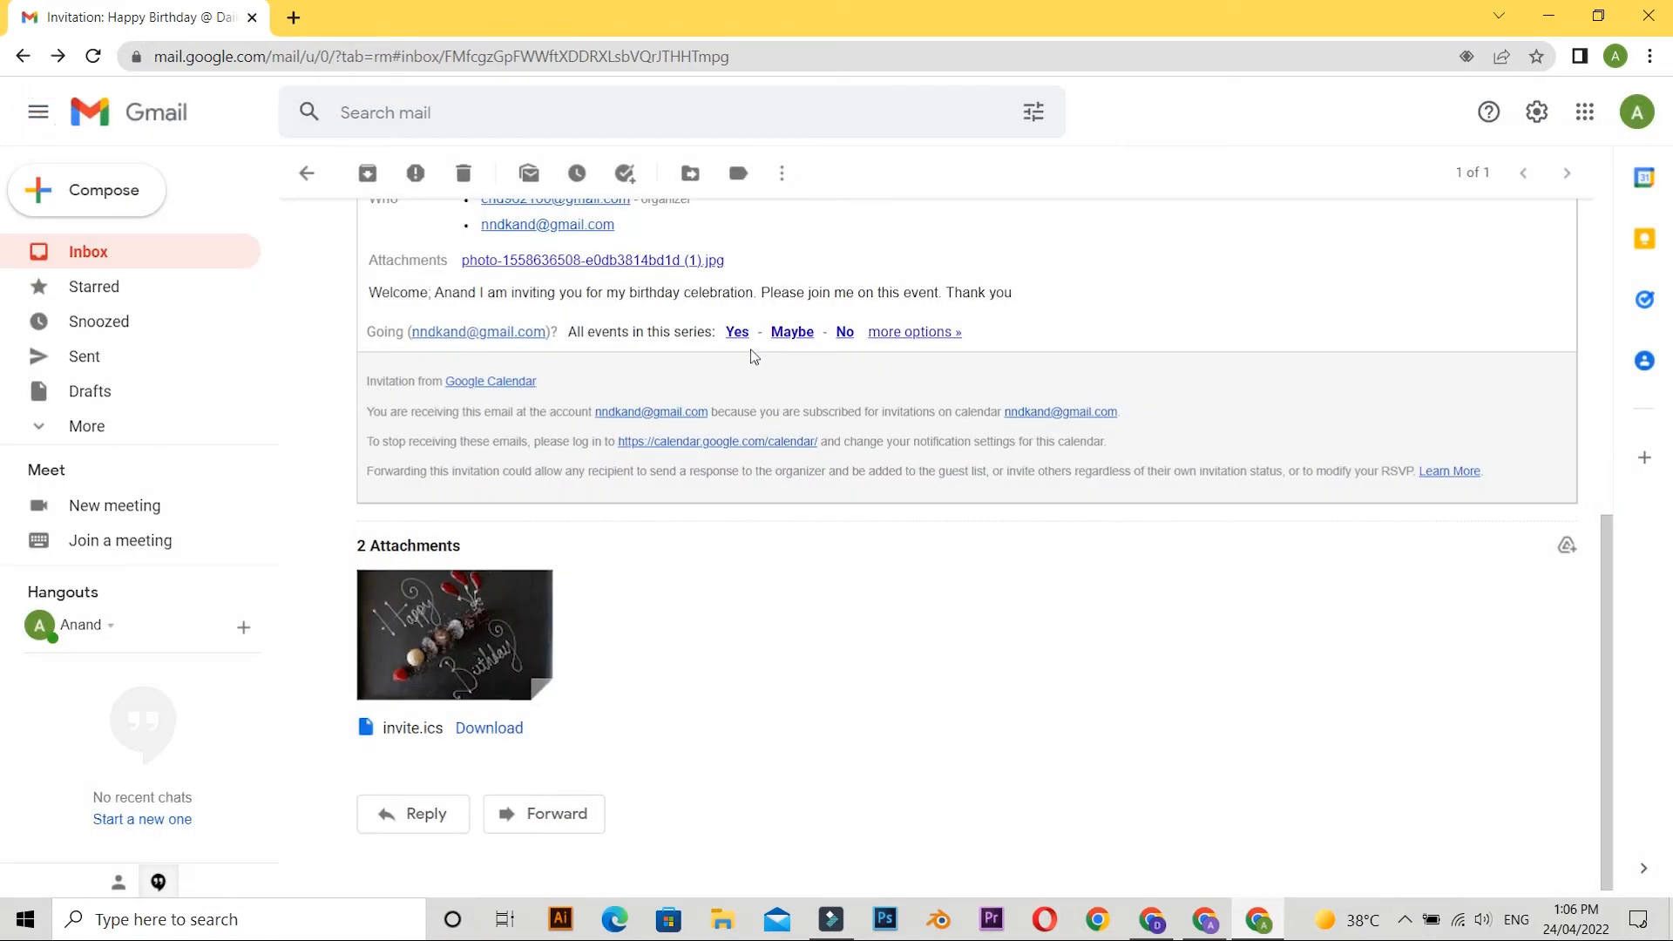
pyautogui.scroll(4, 758, 349)
pyautogui.scroll(3, 790, 355)
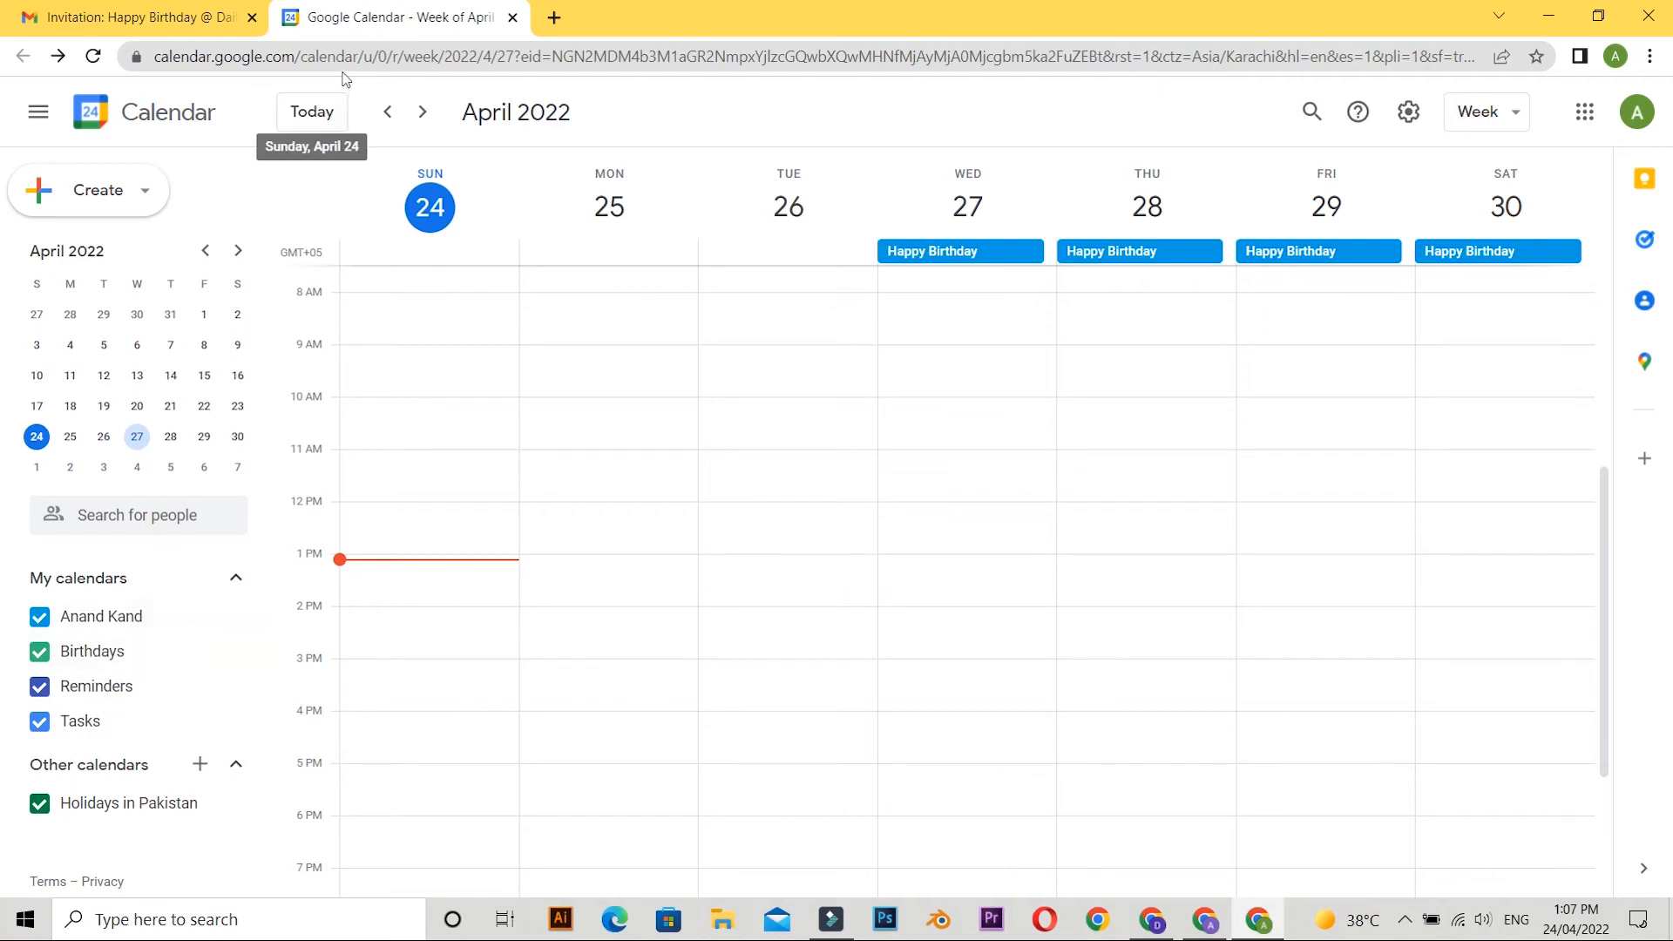
# Check the following weeks of May 2022 in the guest's calendar for the Happy Birthday event and return to the week of 24 April.
pyautogui.click(420, 120)
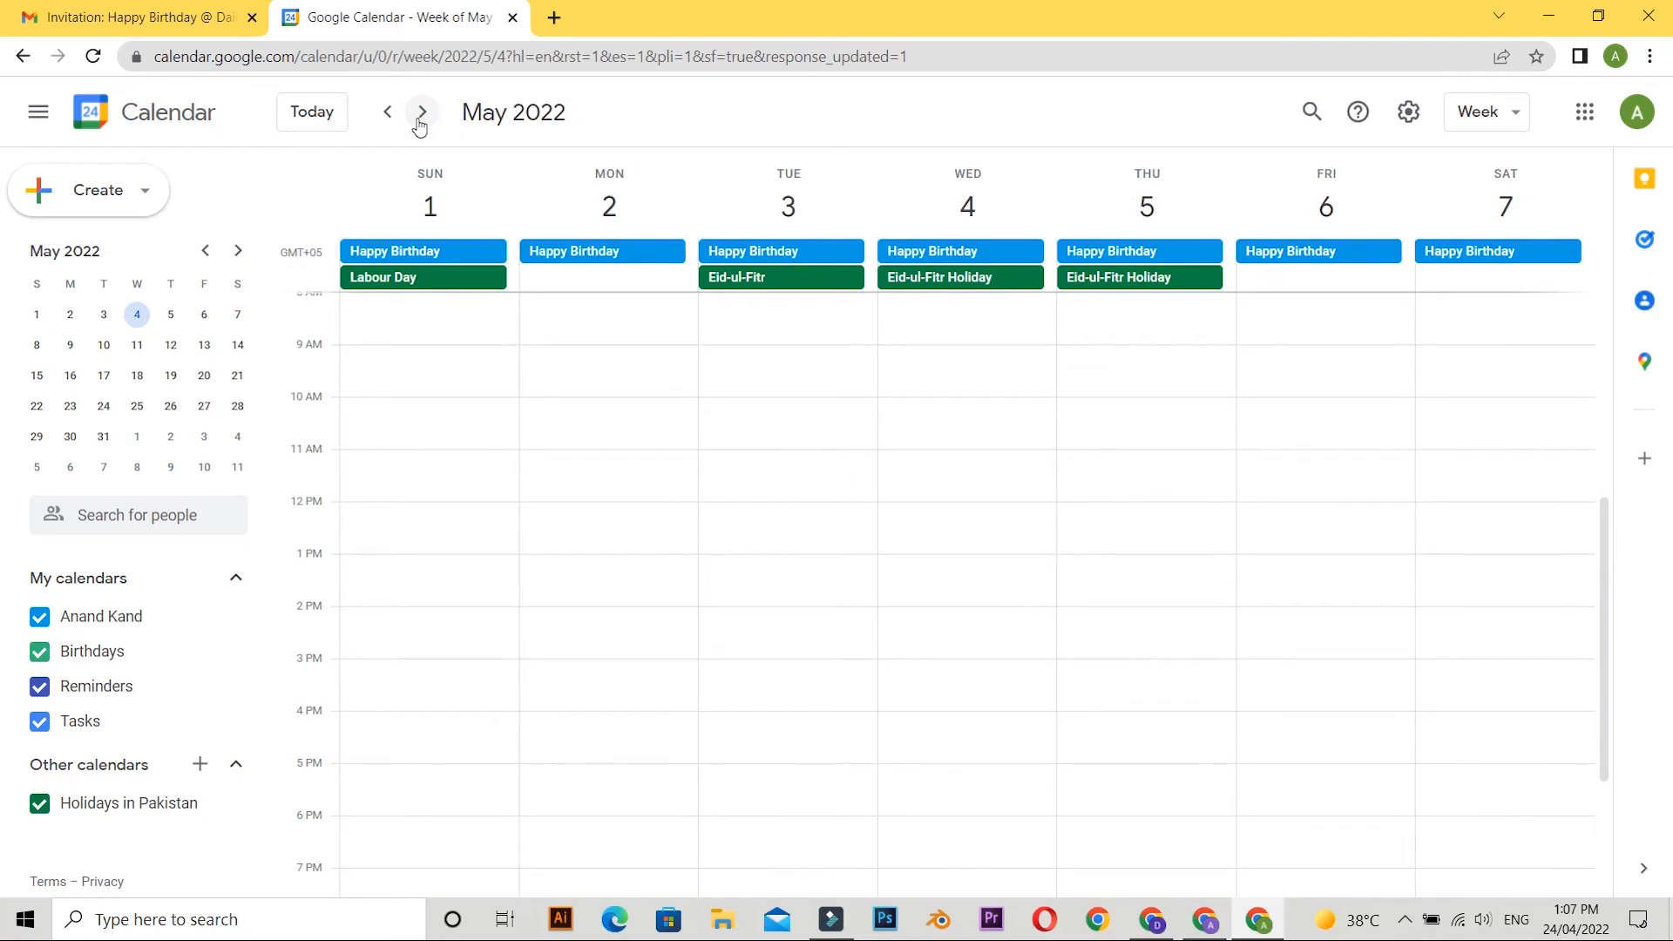
pyautogui.click(419, 124)
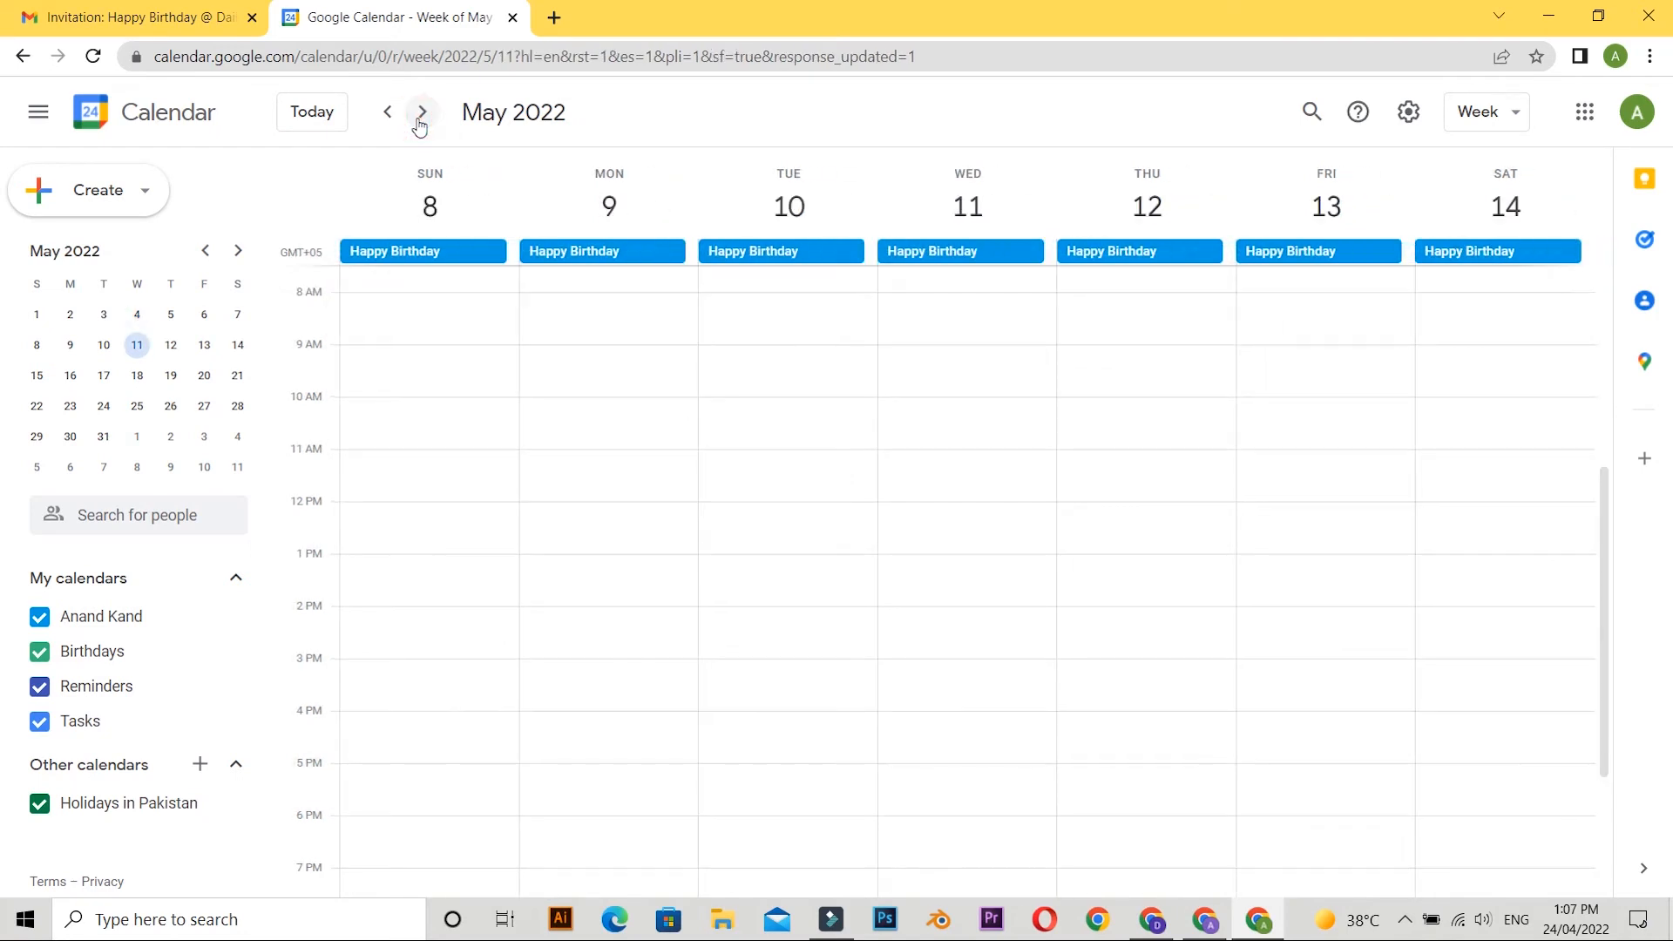
pyautogui.click(419, 124)
pyautogui.click(388, 122)
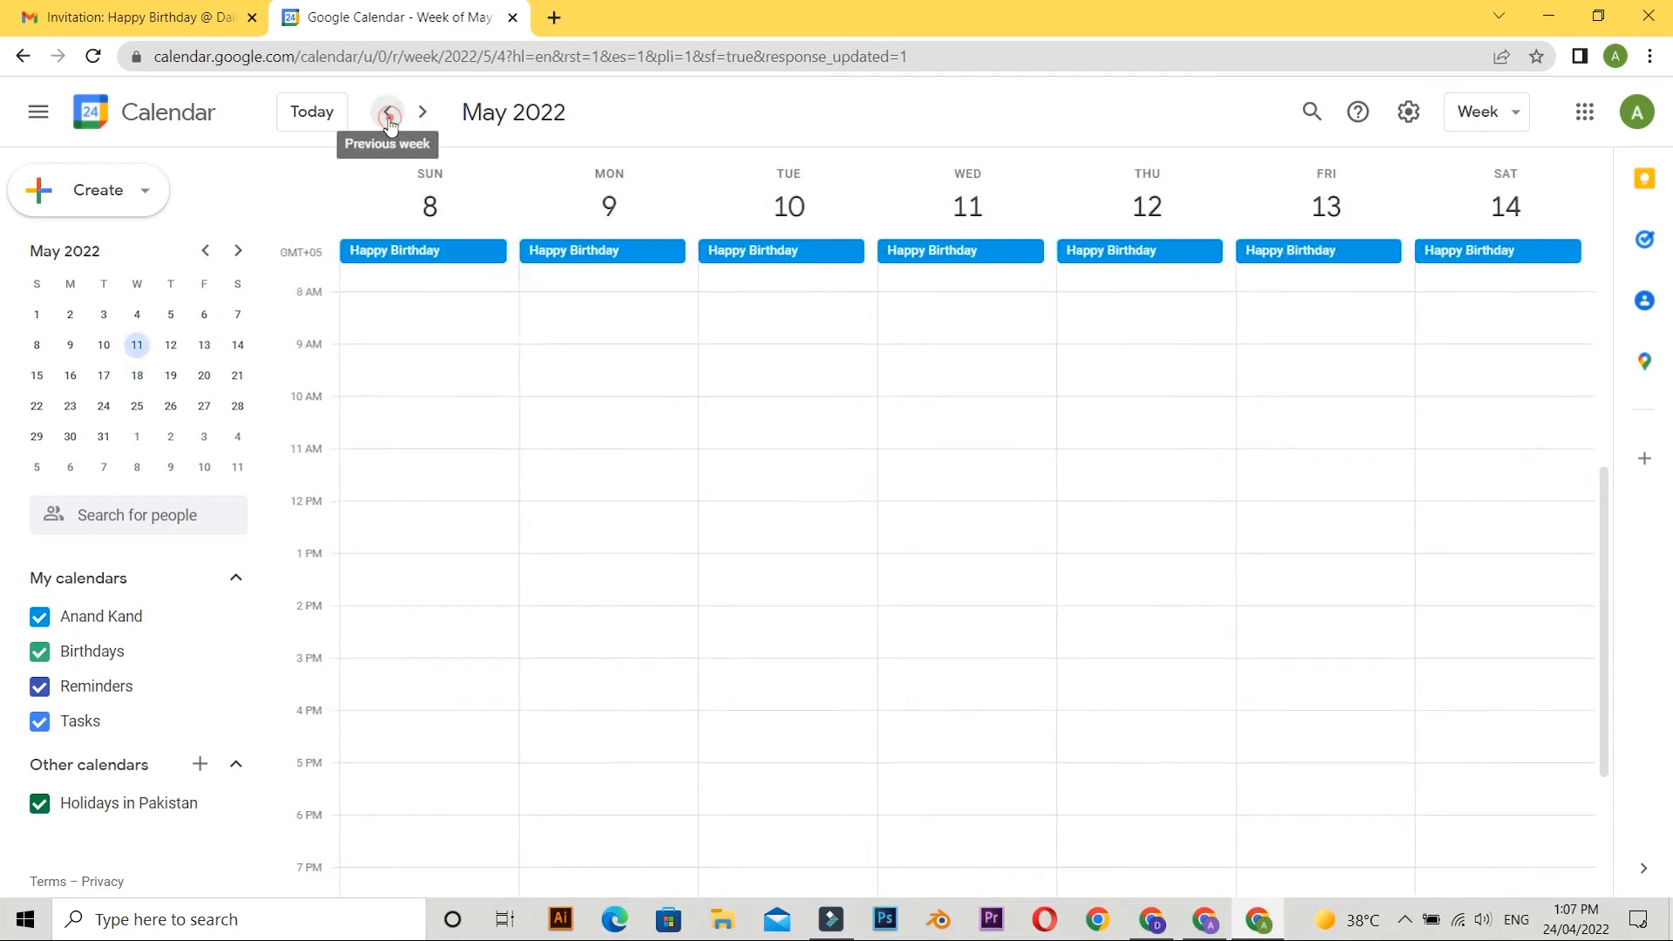
pyautogui.click(390, 124)
pyautogui.click(389, 124)
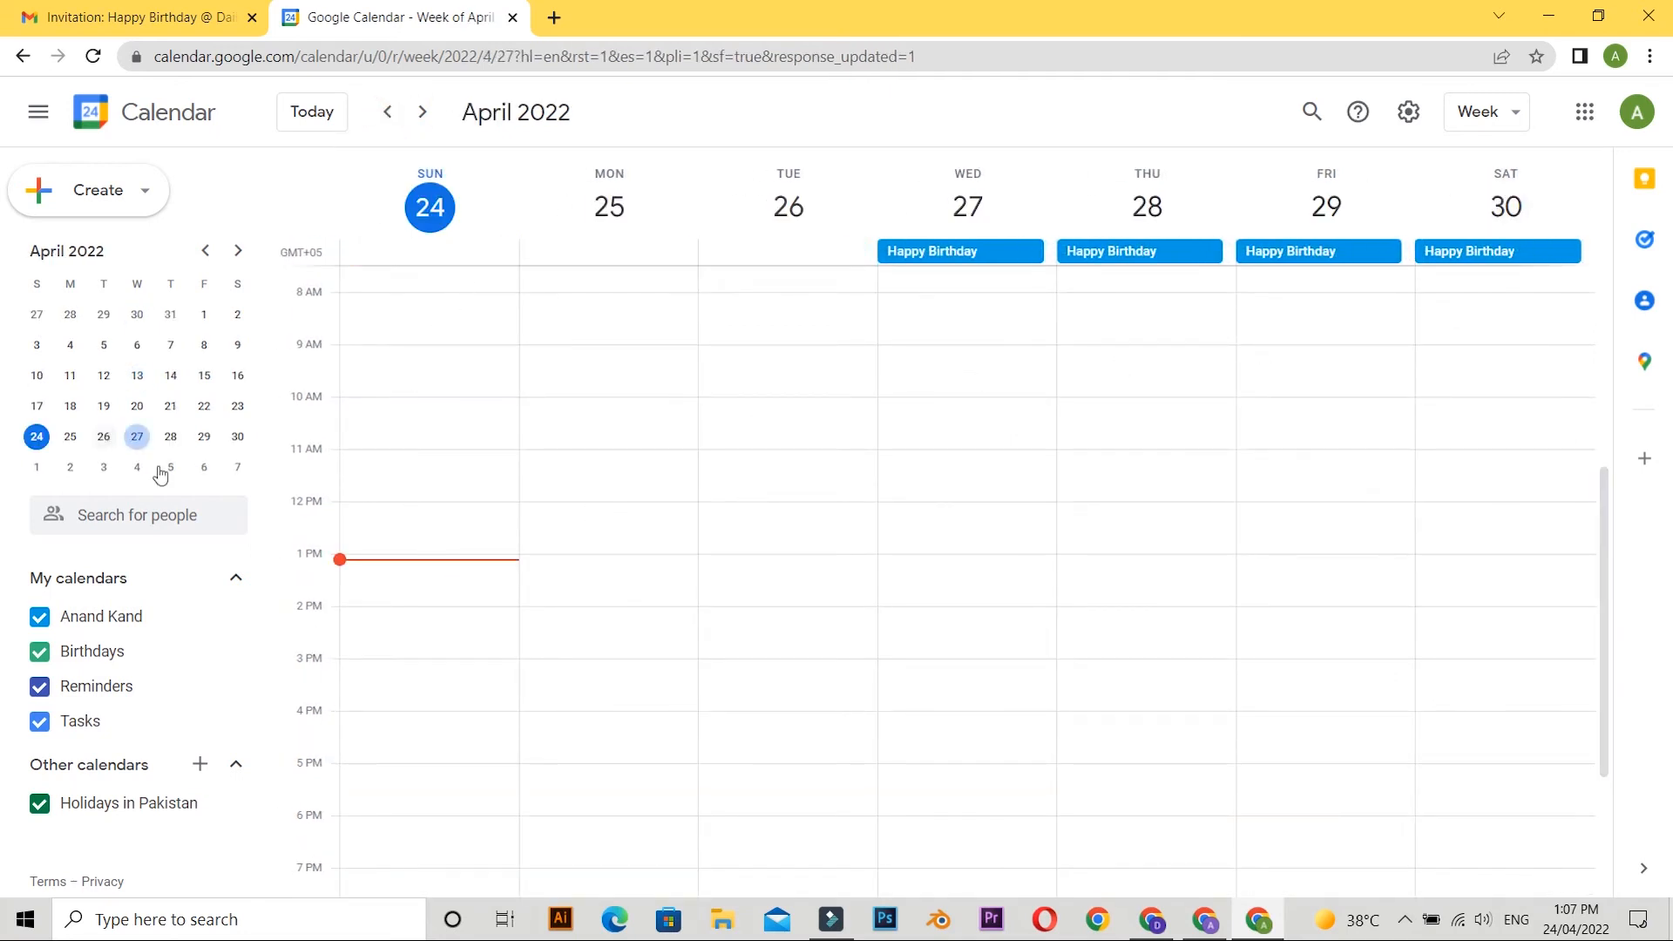
# Start a new all-day entry on 26 April 2022 titled "Personal meeting".
pyautogui.click(203, 438)
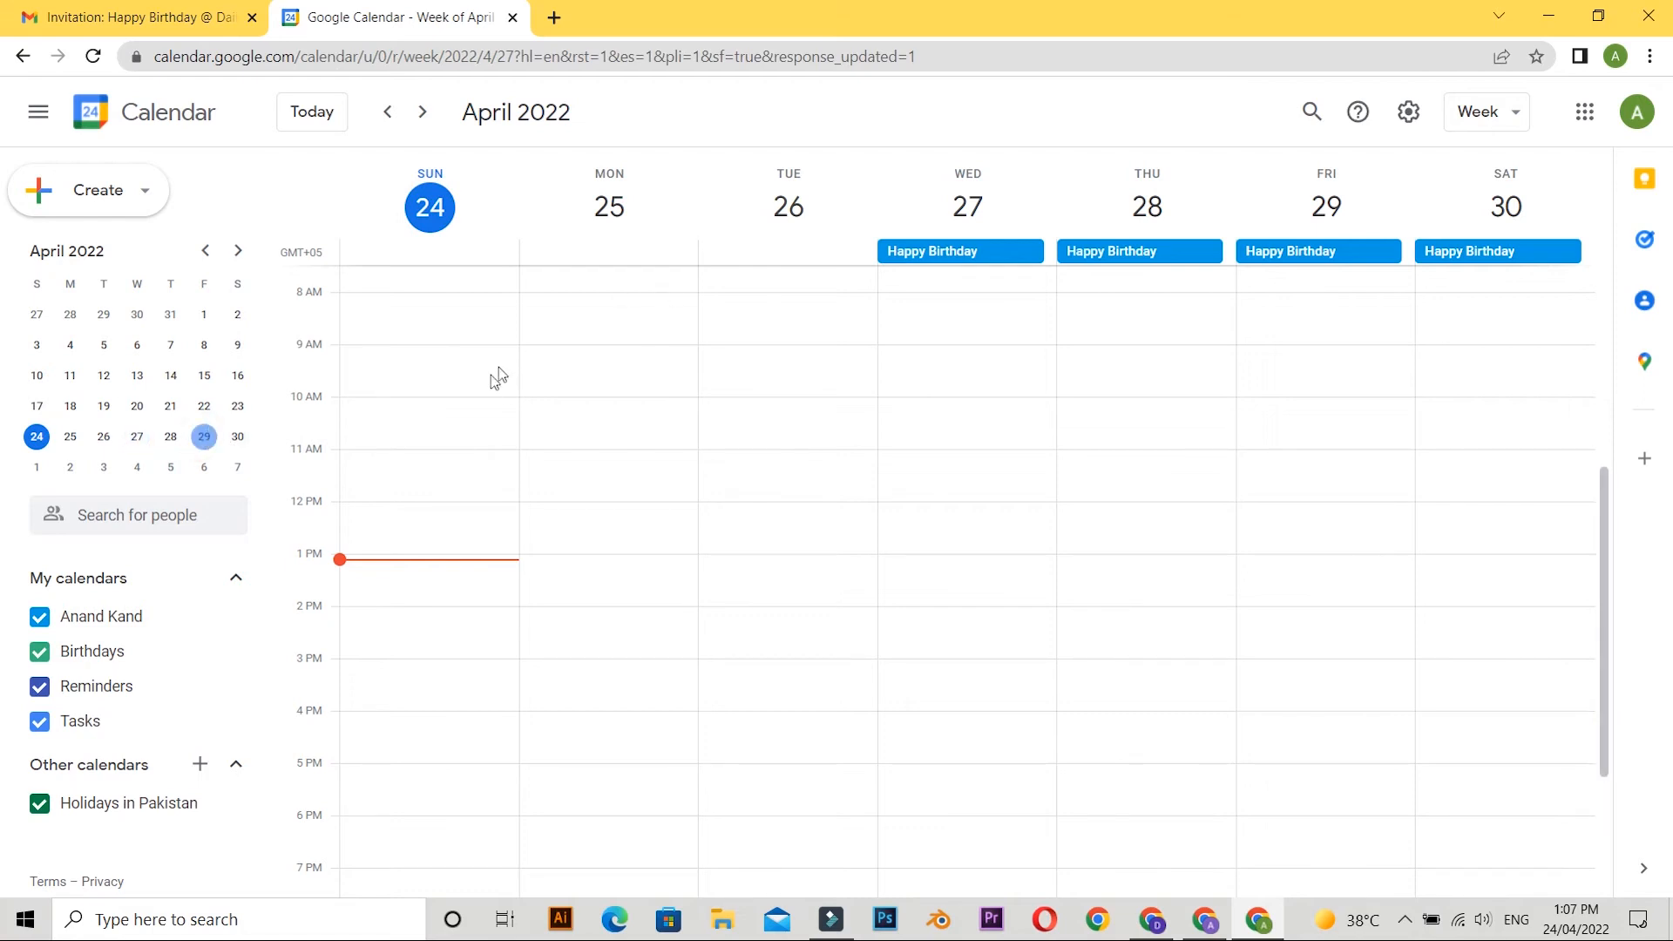
pyautogui.click(102, 439)
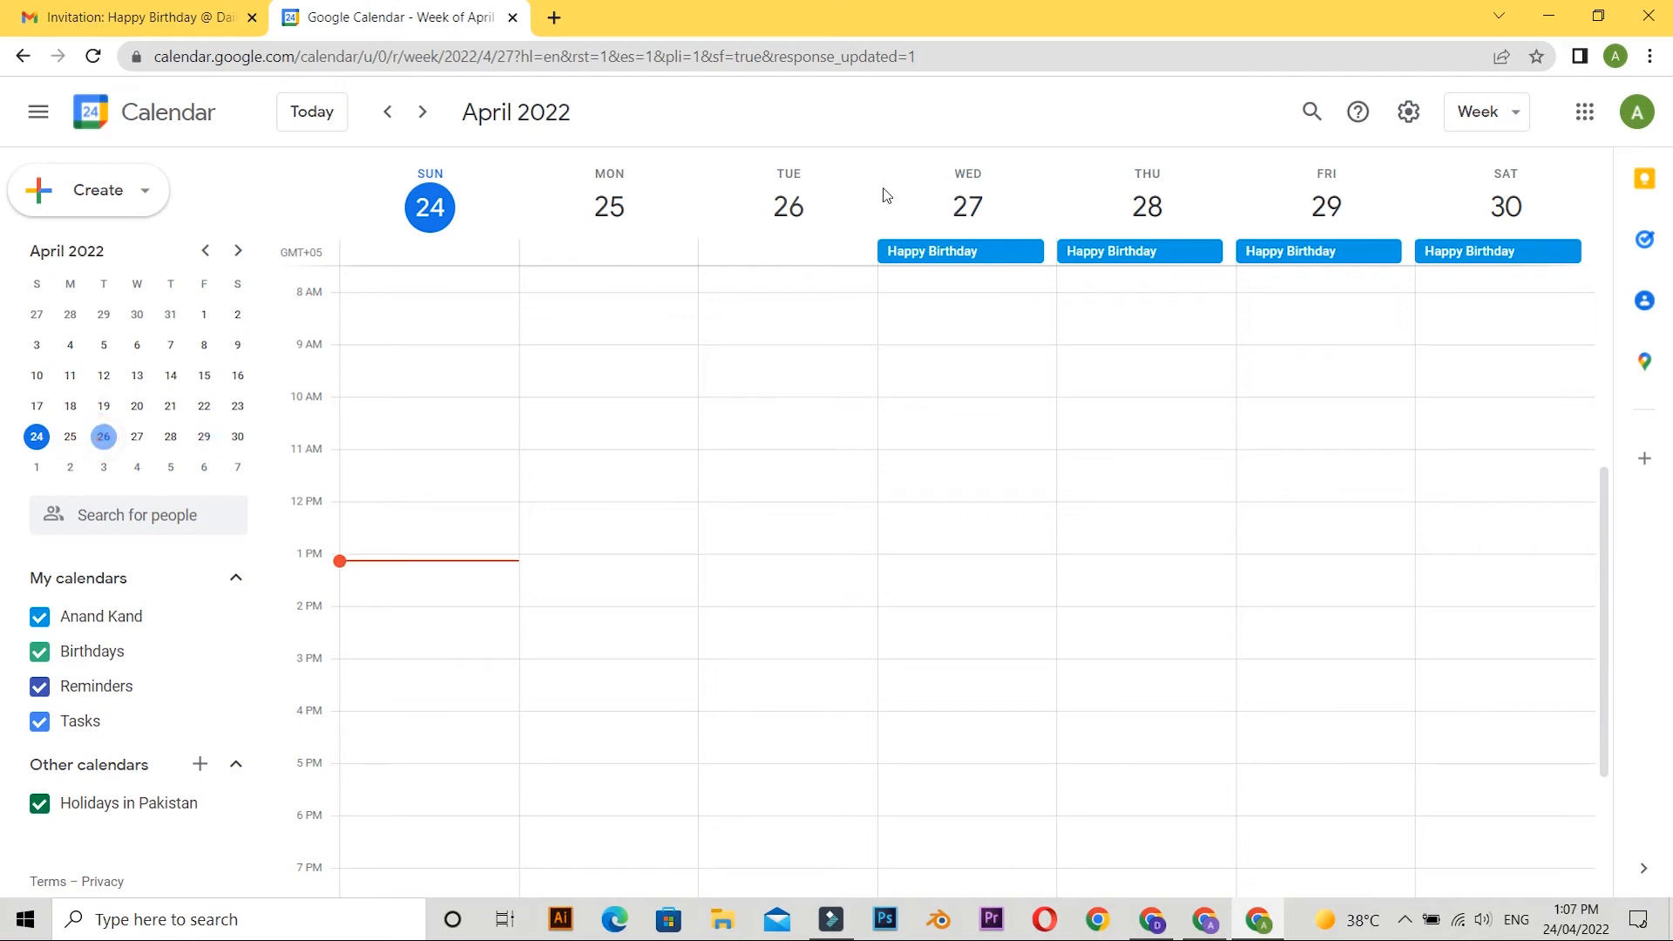
pyautogui.click(789, 211)
pyautogui.click(410, 228)
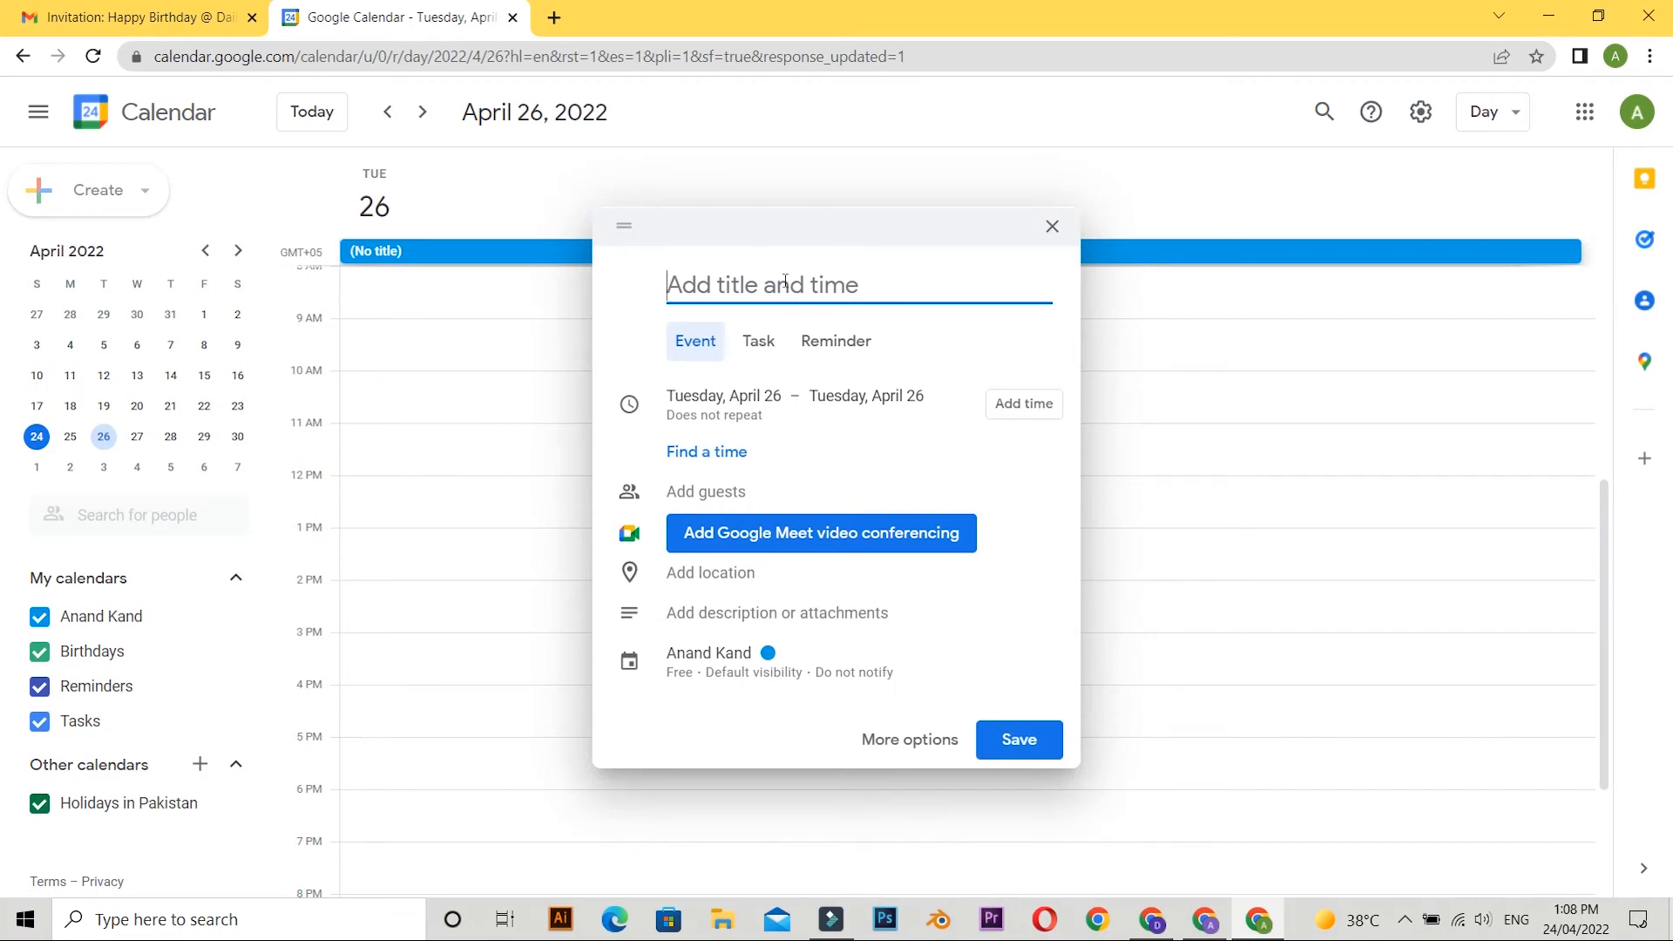
pyautogui.write('P')
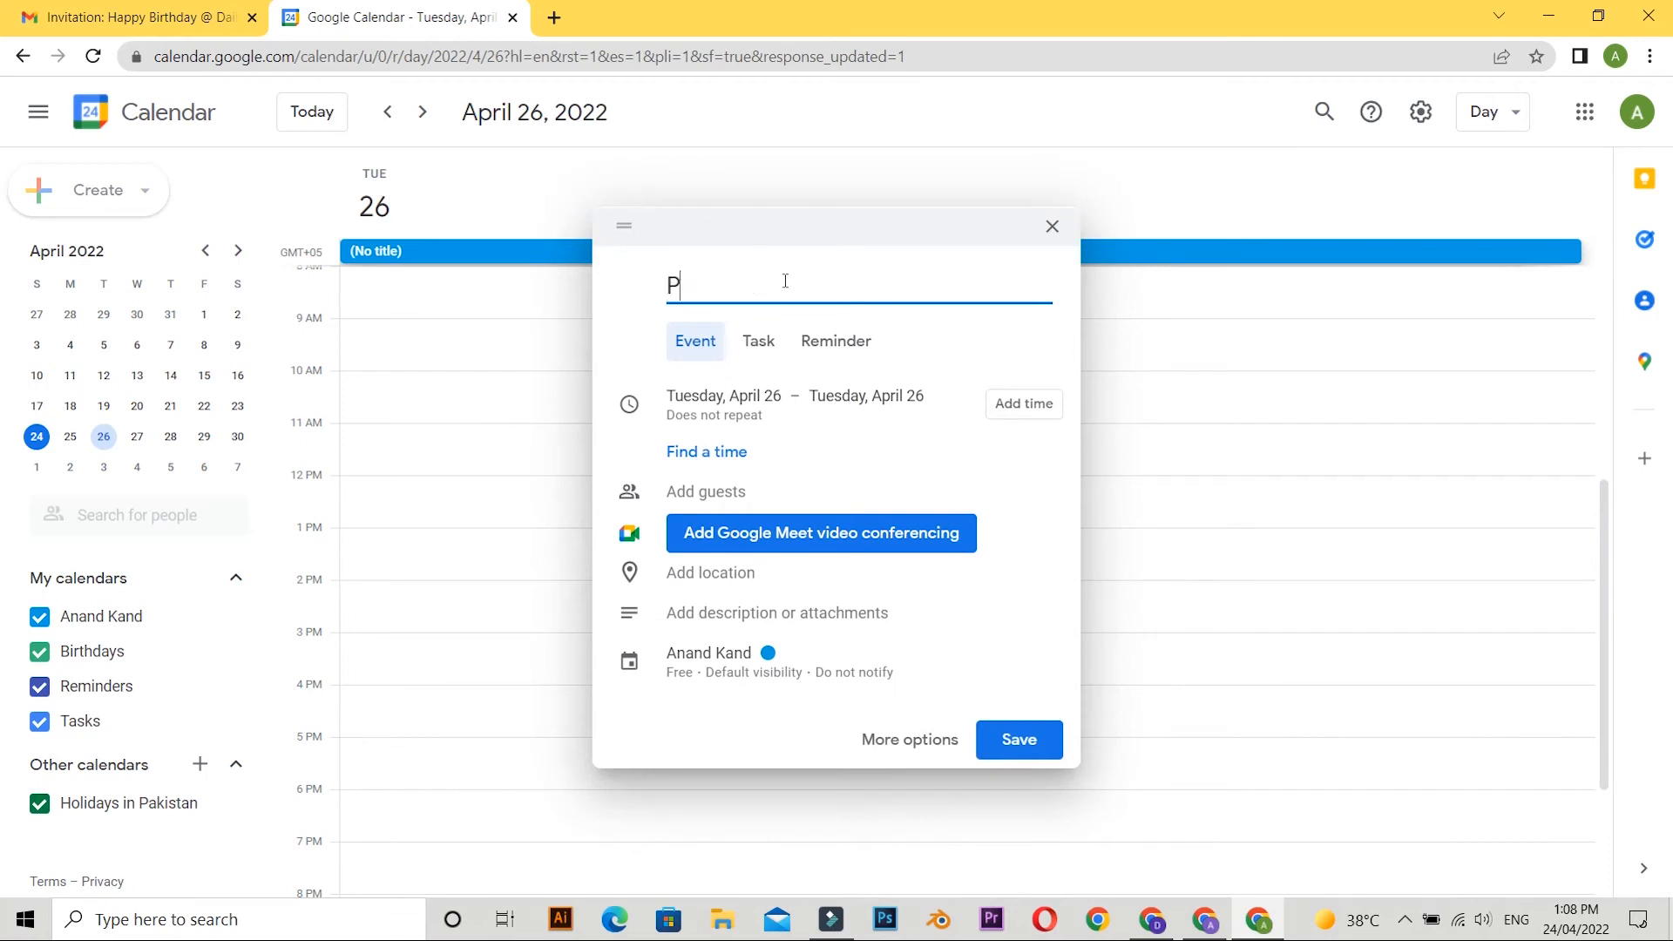
pyautogui.write('ersonal meeting')
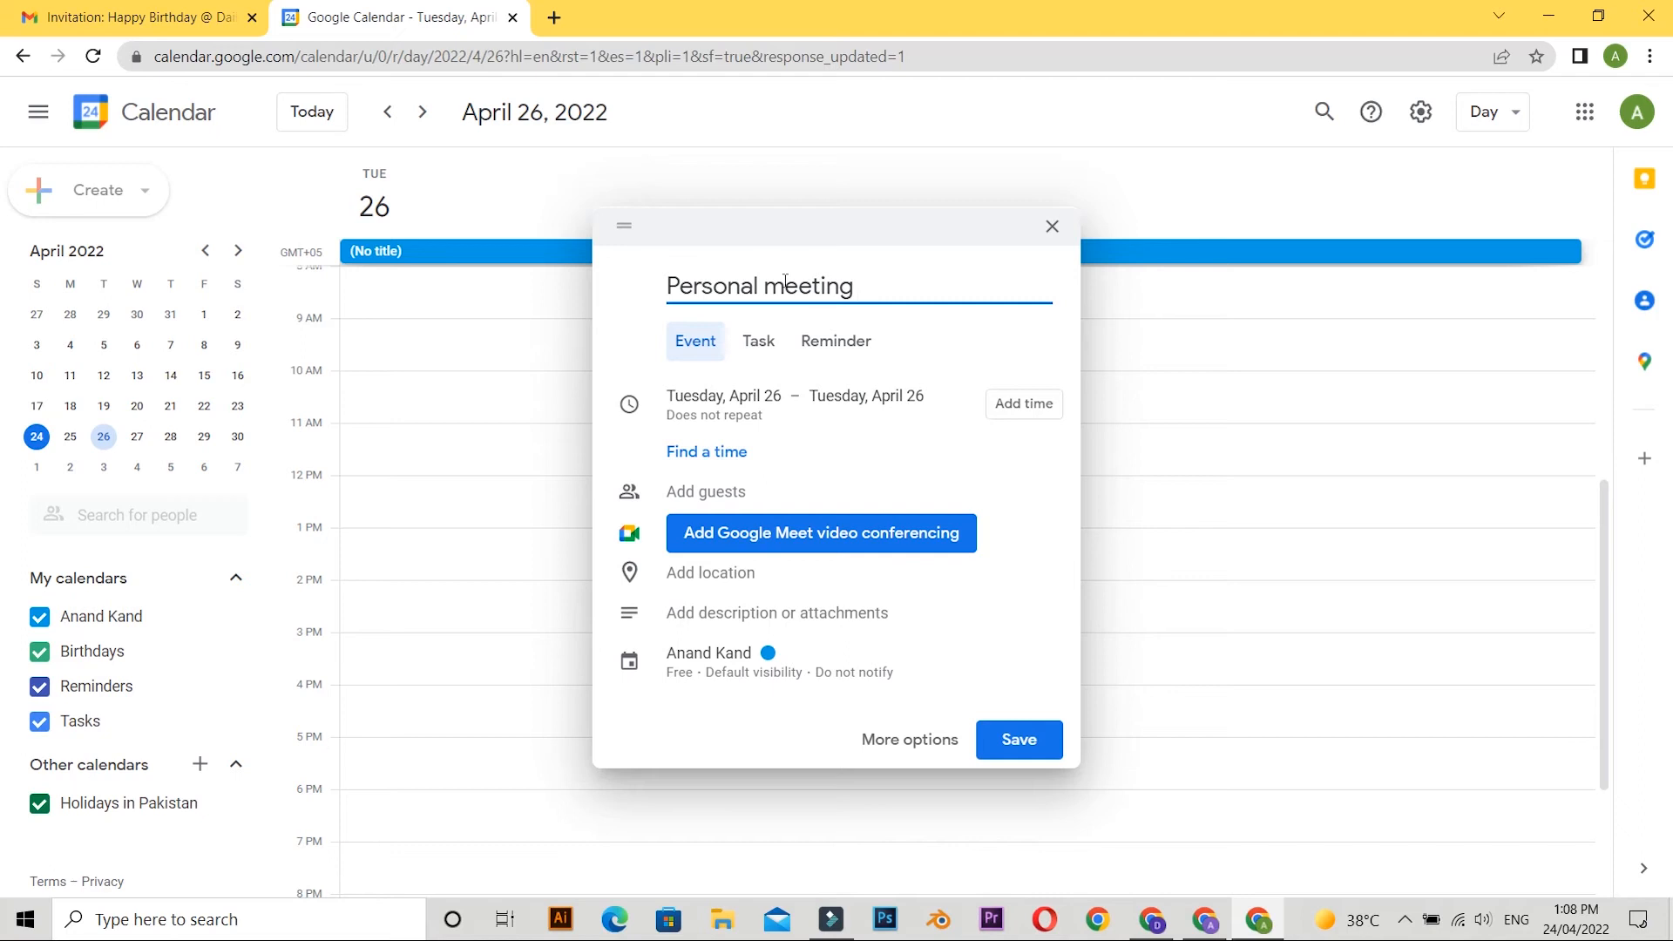
# Turn the Personal meeting entry into a reminder that repeats daily, and save it.
pyautogui.click(837, 341)
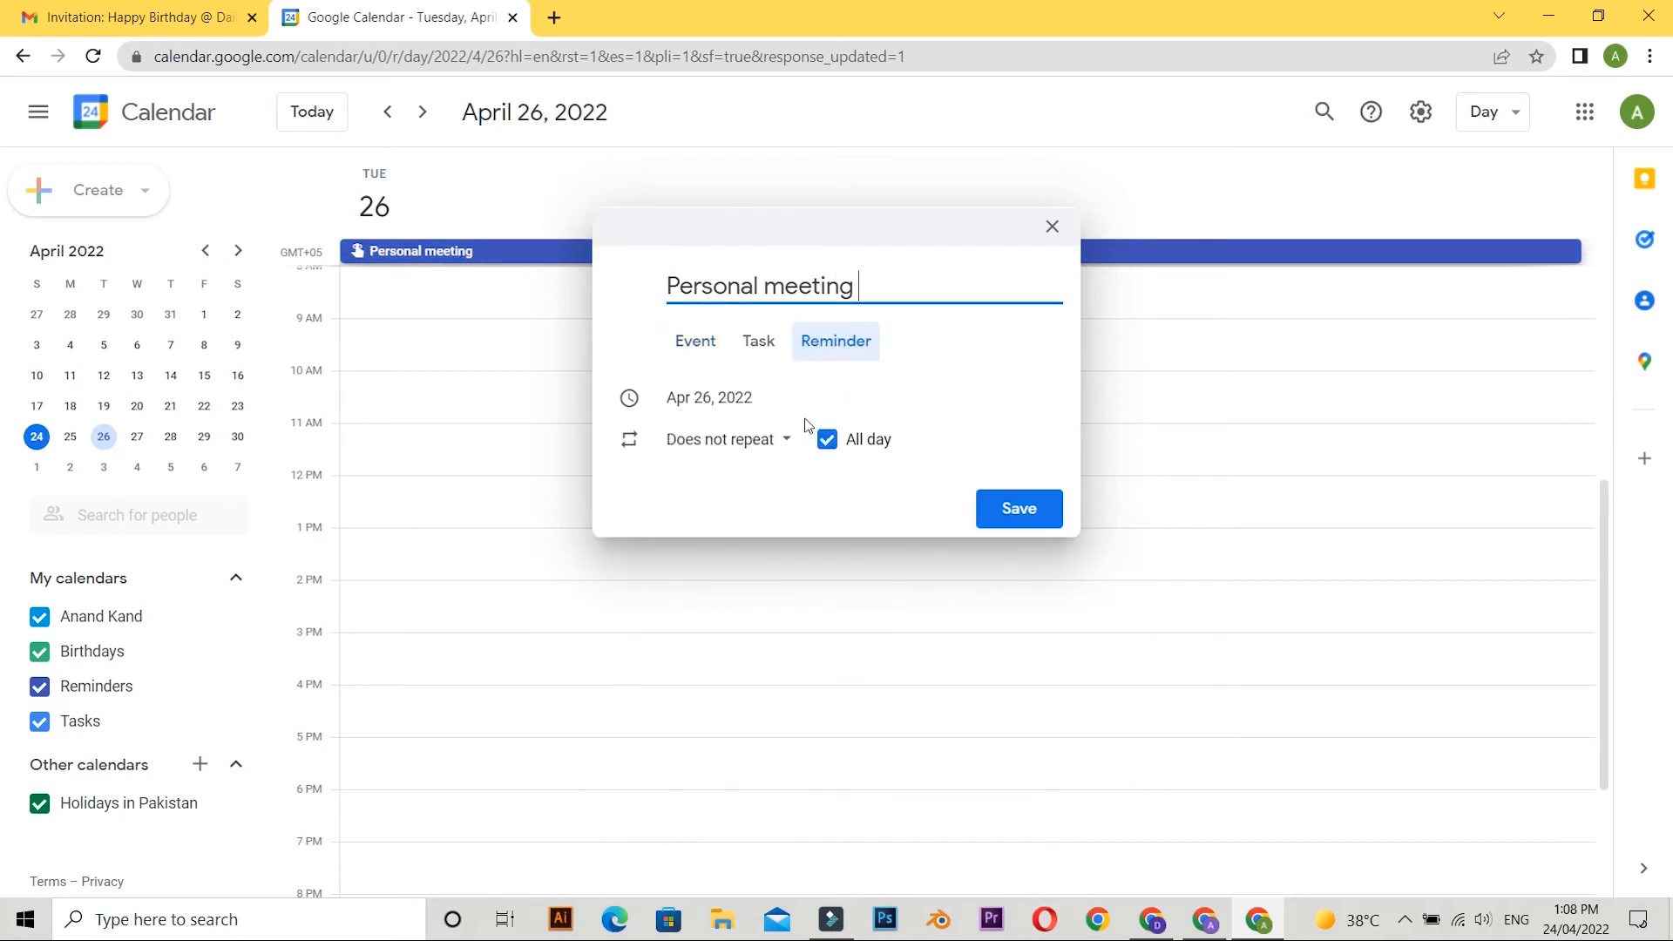
pyautogui.click(771, 449)
pyautogui.click(683, 479)
pyautogui.click(817, 487)
pyautogui.click(984, 526)
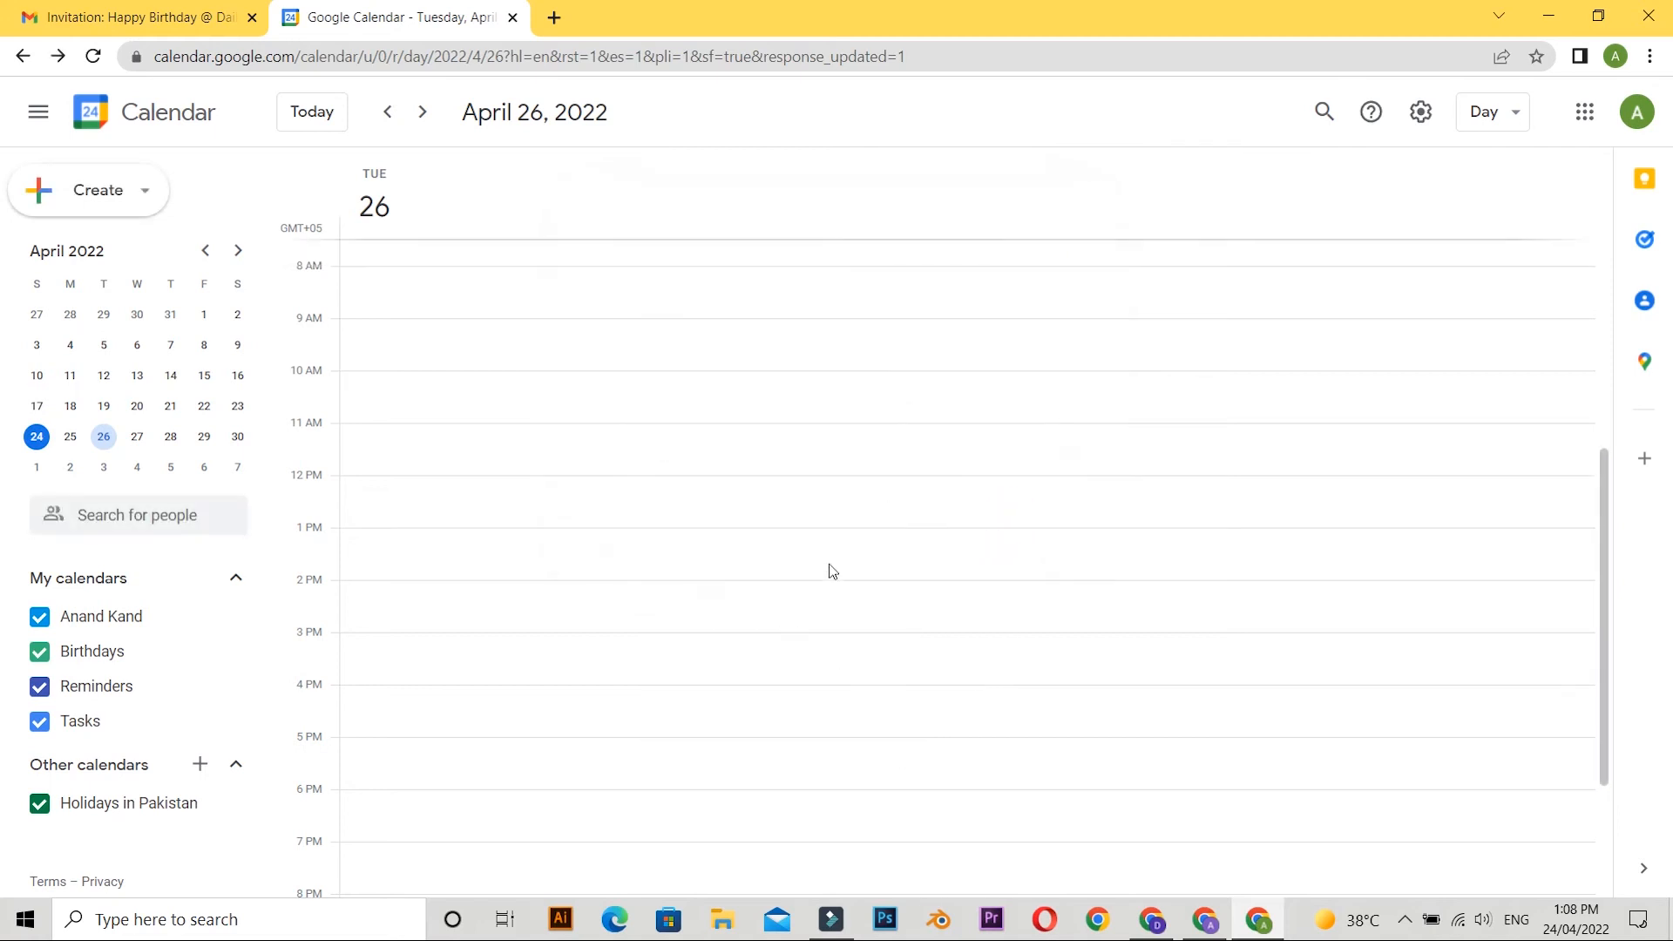
# Check 28, 27 and 13 July 2022 in the calendar for the daily Personal meeting reminder.
pyautogui.scroll(5, 765, 531)
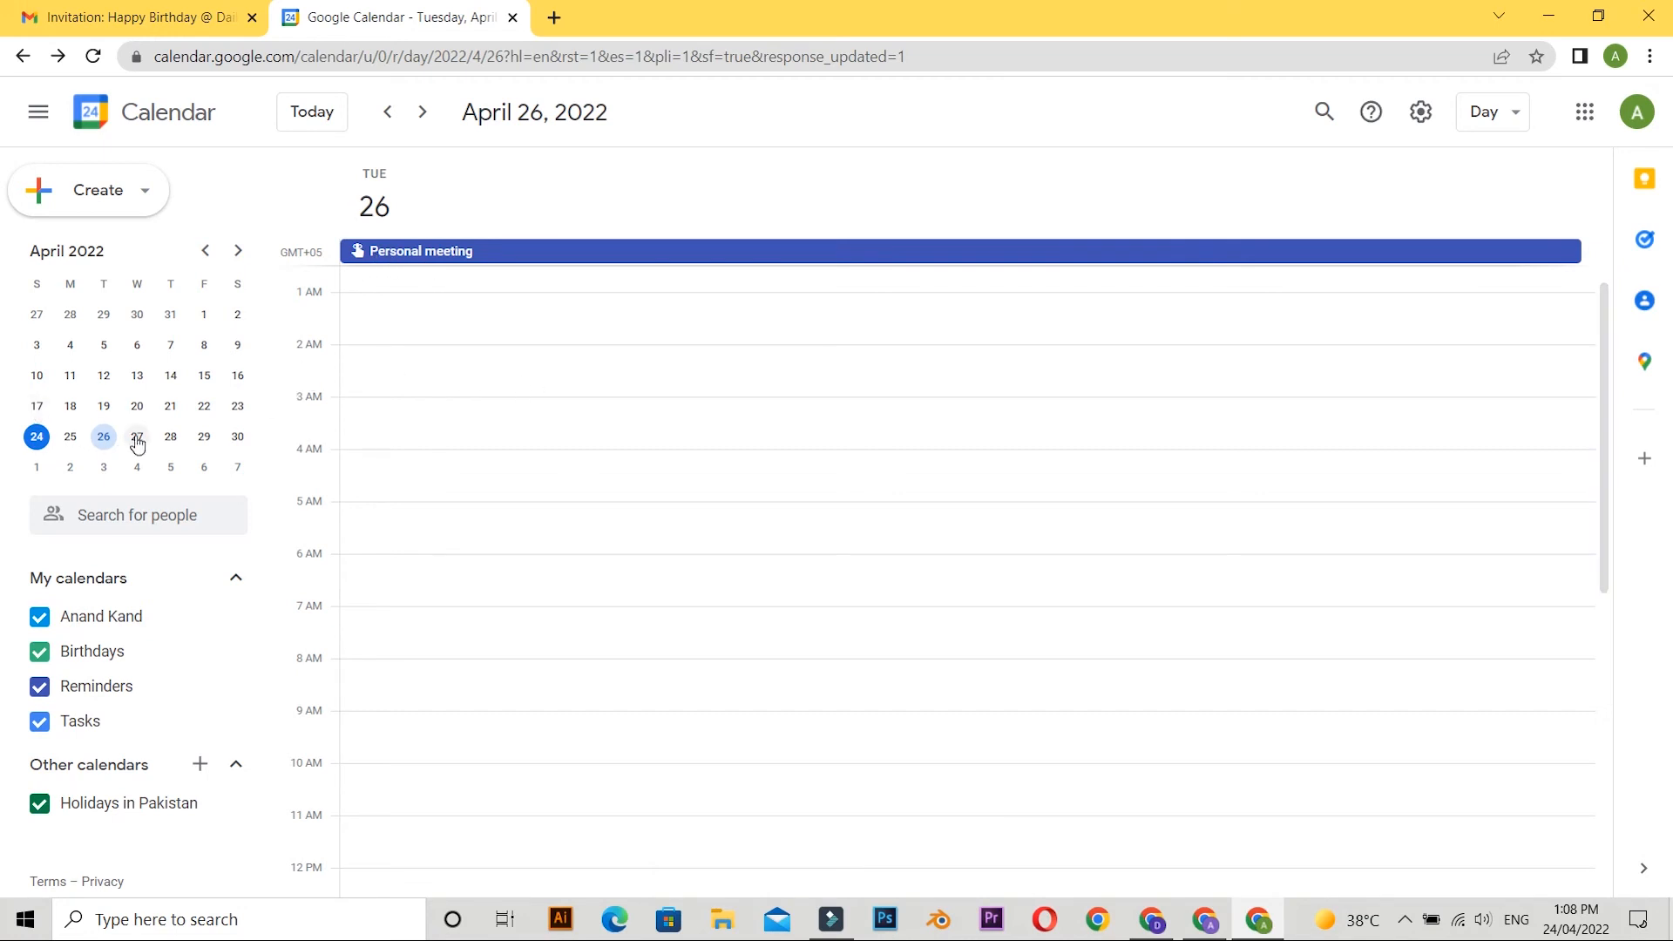
pyautogui.doubleClick(240, 253)
pyautogui.click(239, 253)
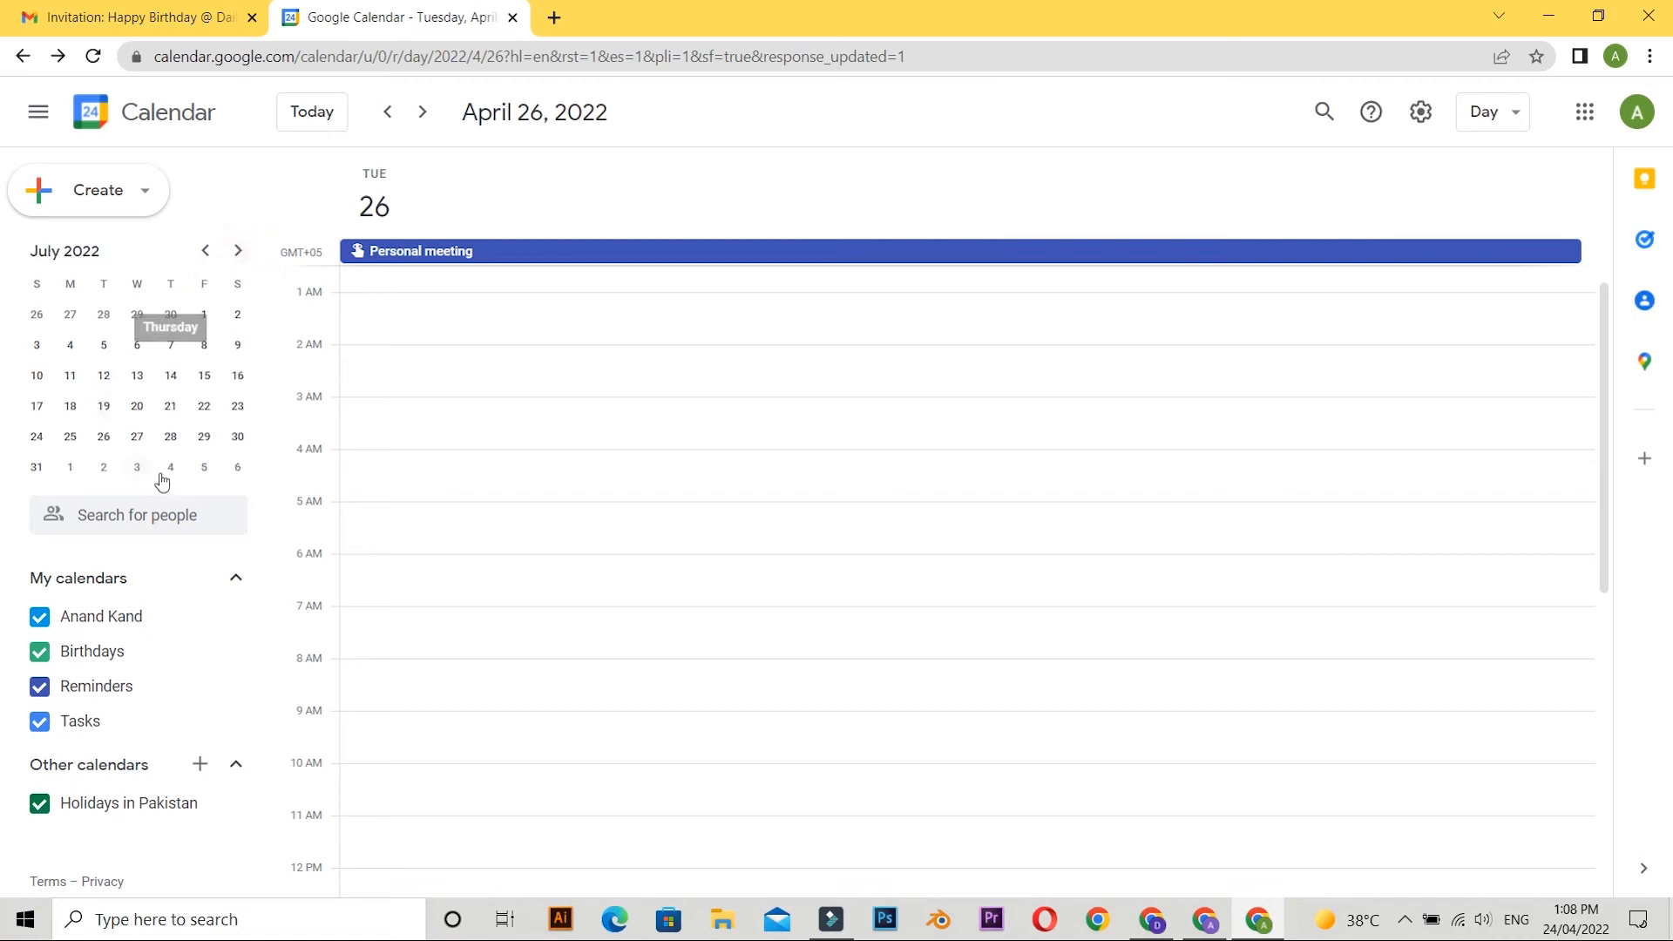
pyautogui.click(172, 438)
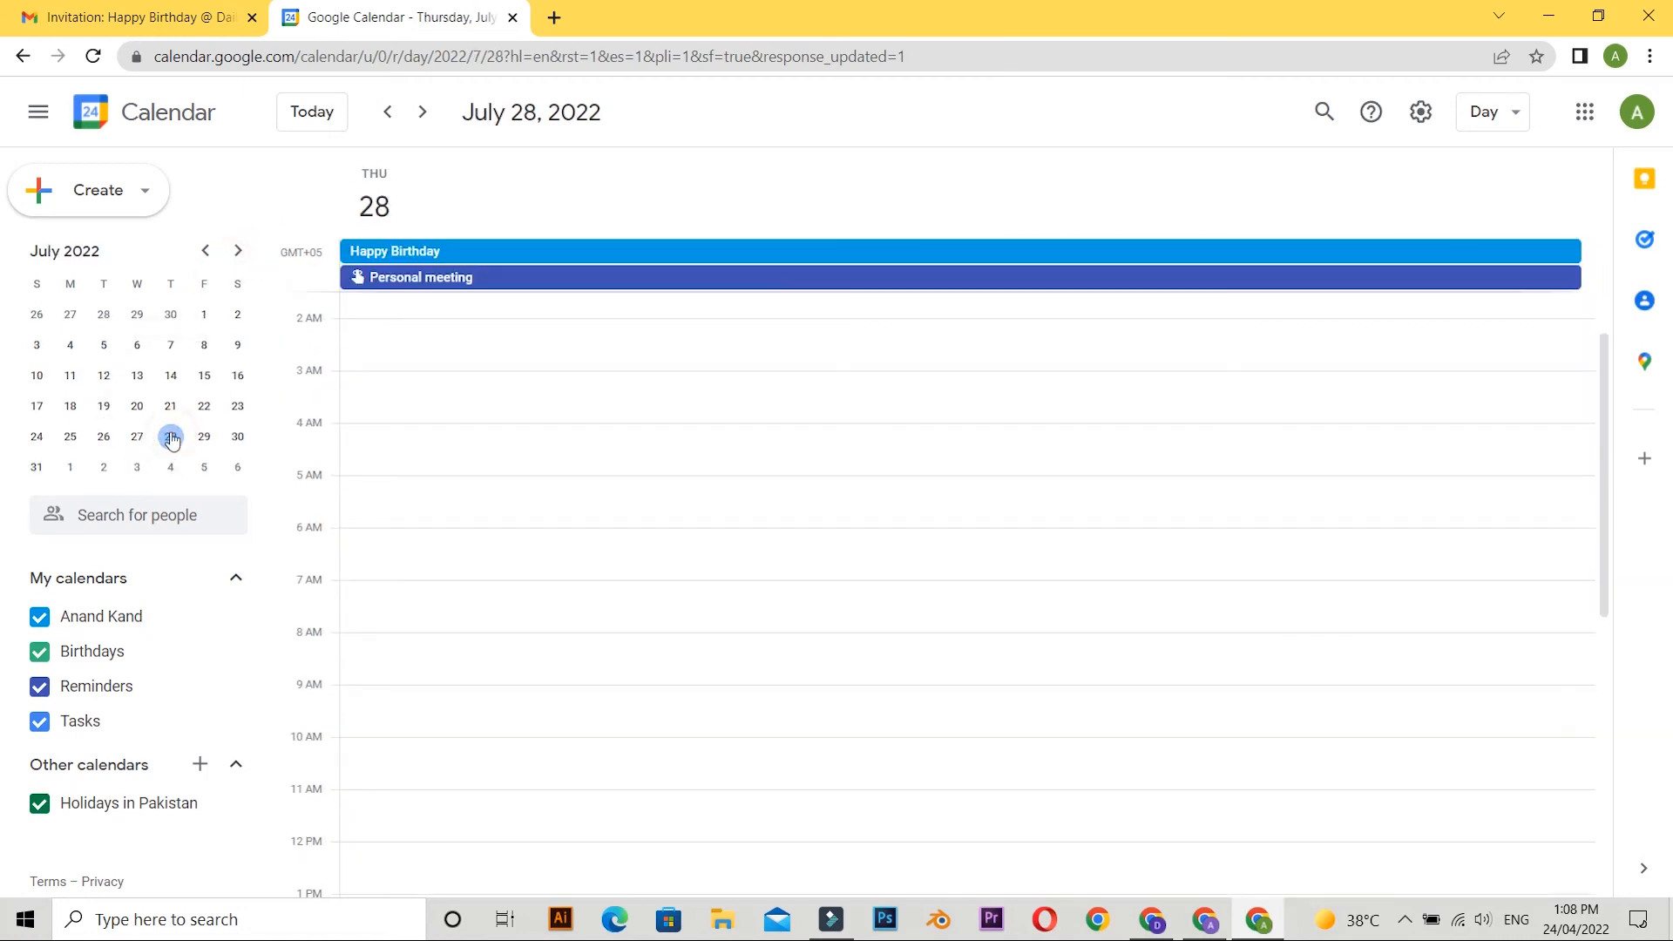
pyautogui.click(137, 437)
pyautogui.click(142, 368)
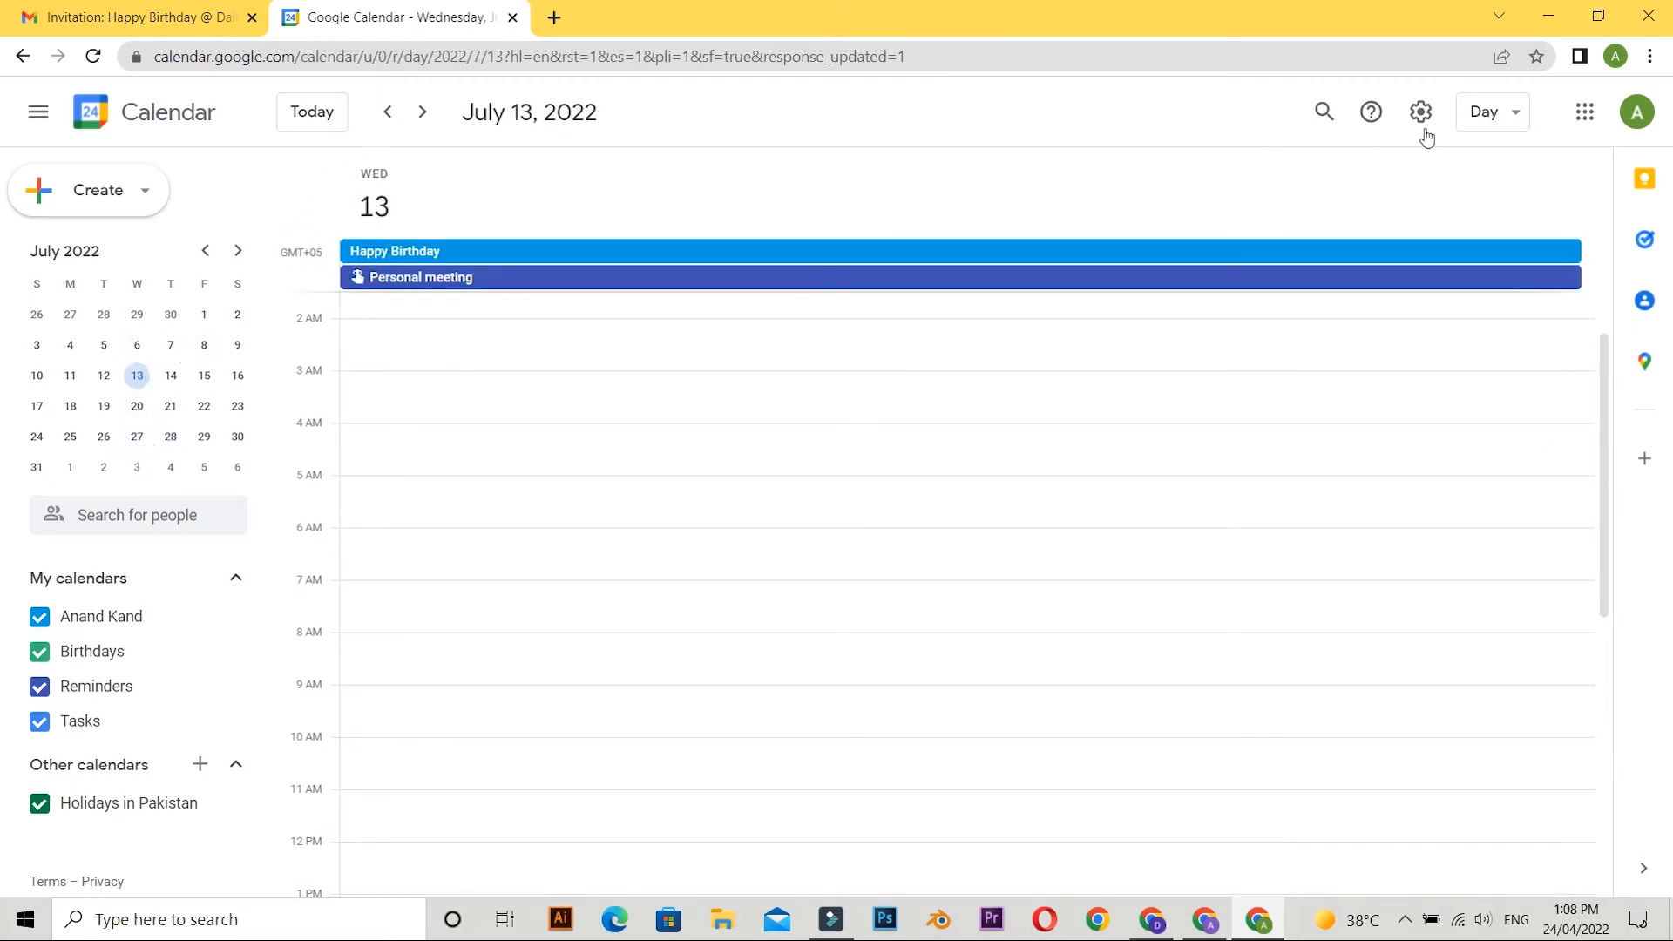
# Switch the calendar to Week view, postponing the notification permission, and look through the weeks of 3 July and 26 June 2022.
pyautogui.click(1492, 113)
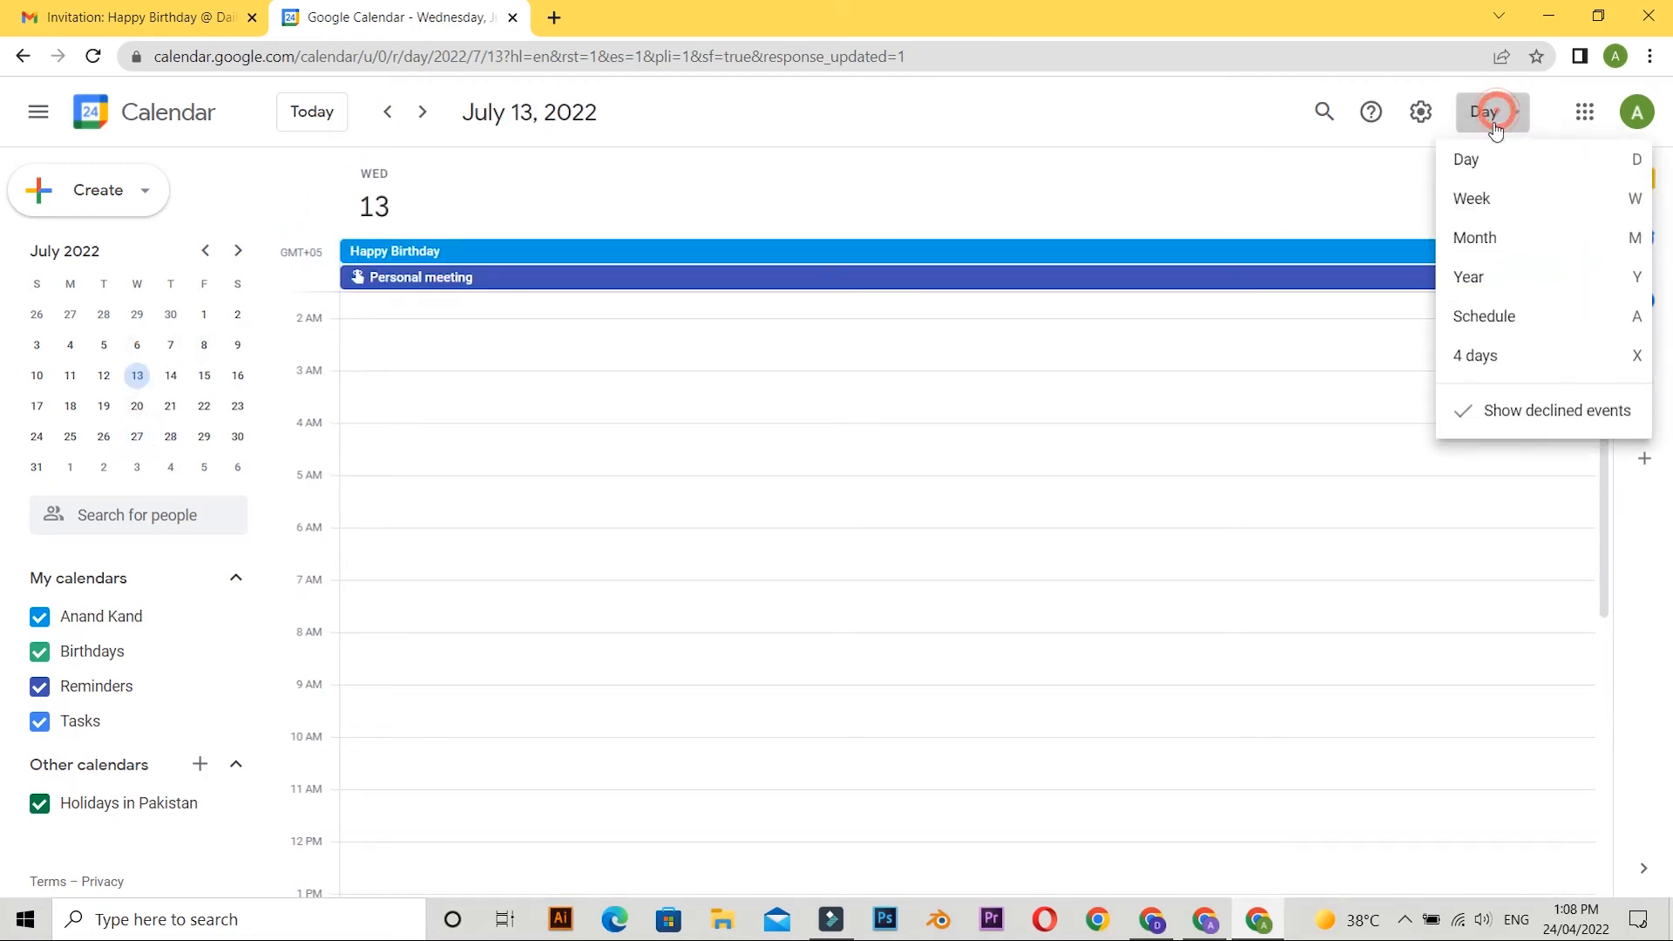
pyautogui.click(1504, 211)
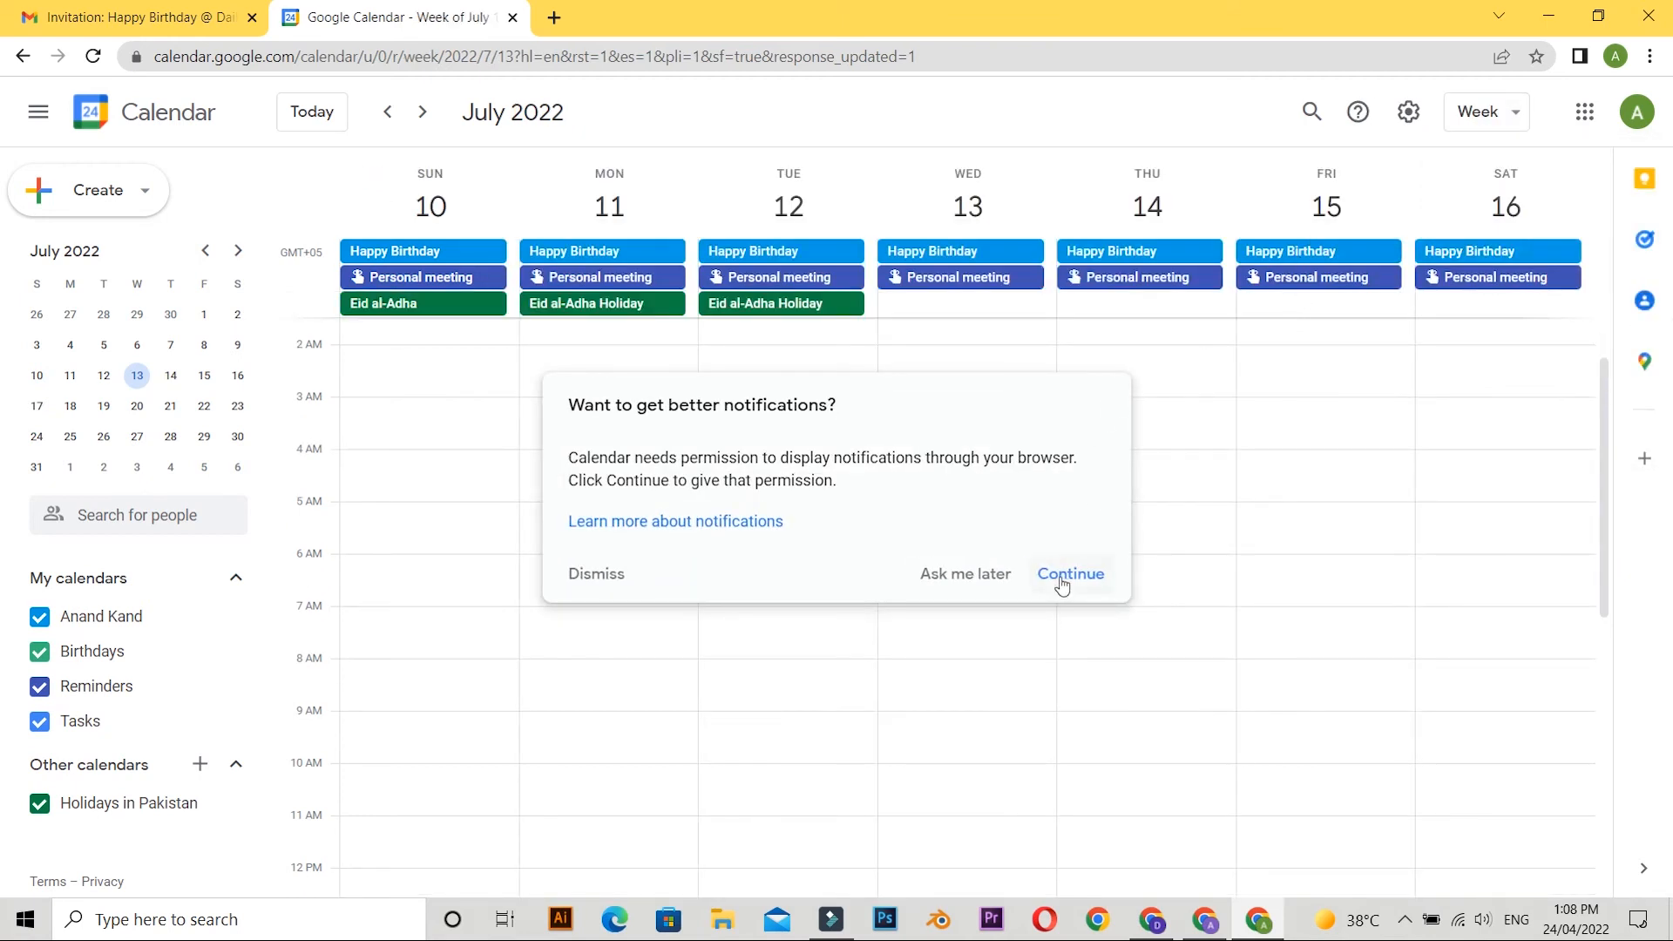
pyautogui.click(957, 585)
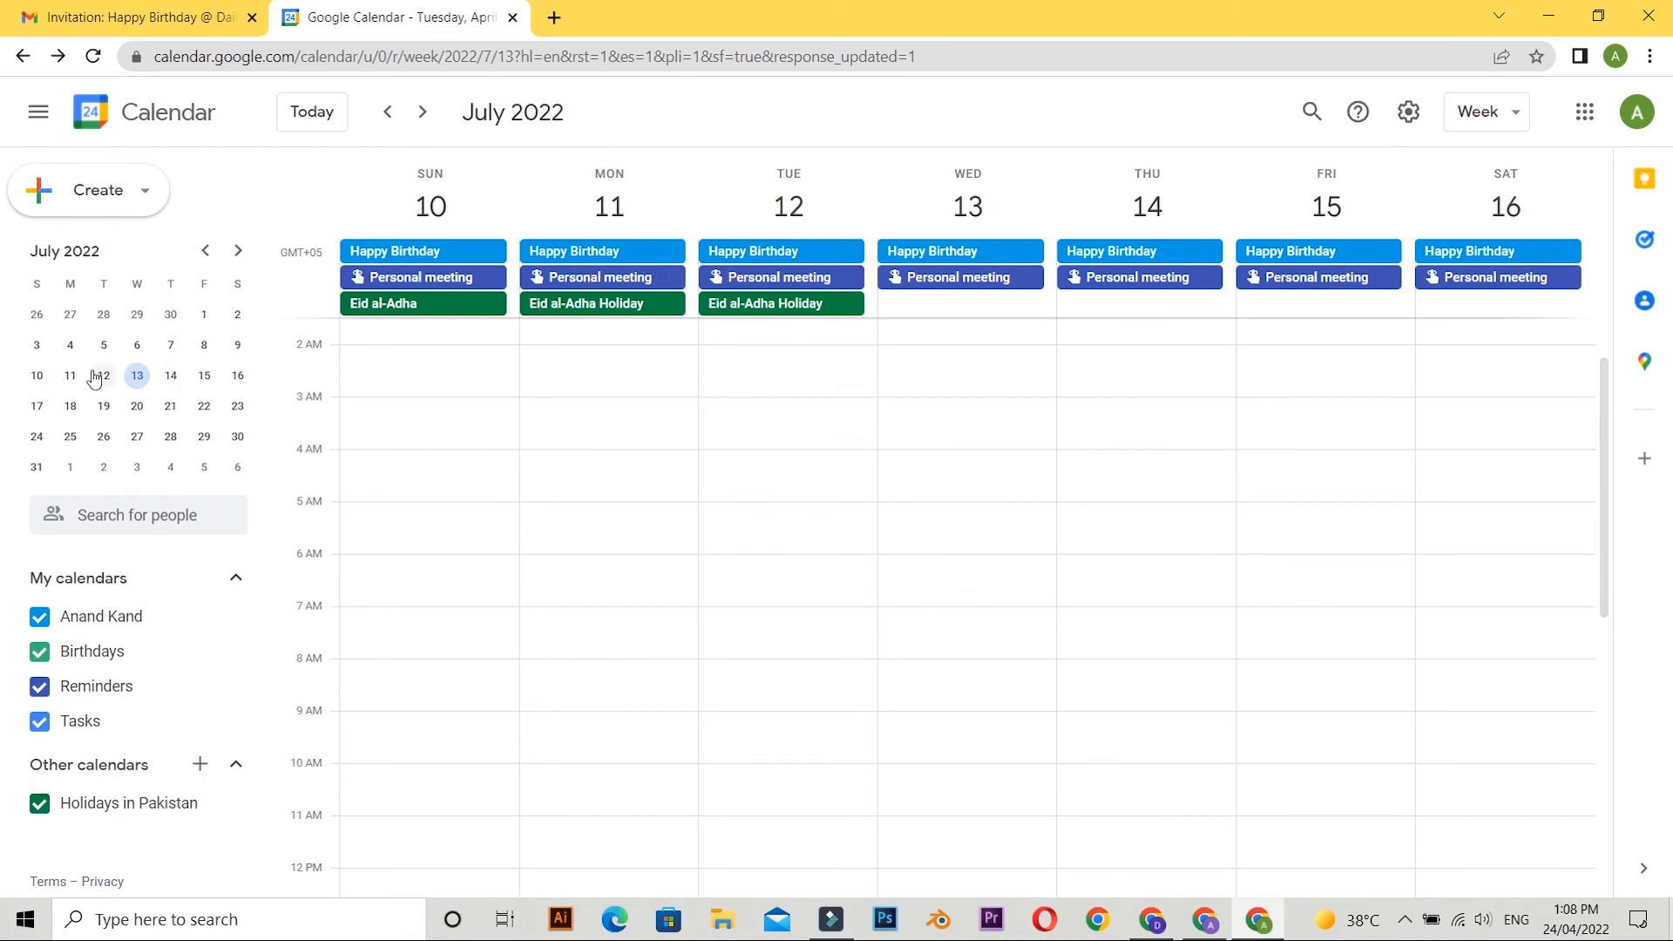
pyautogui.click(69, 345)
pyautogui.click(37, 310)
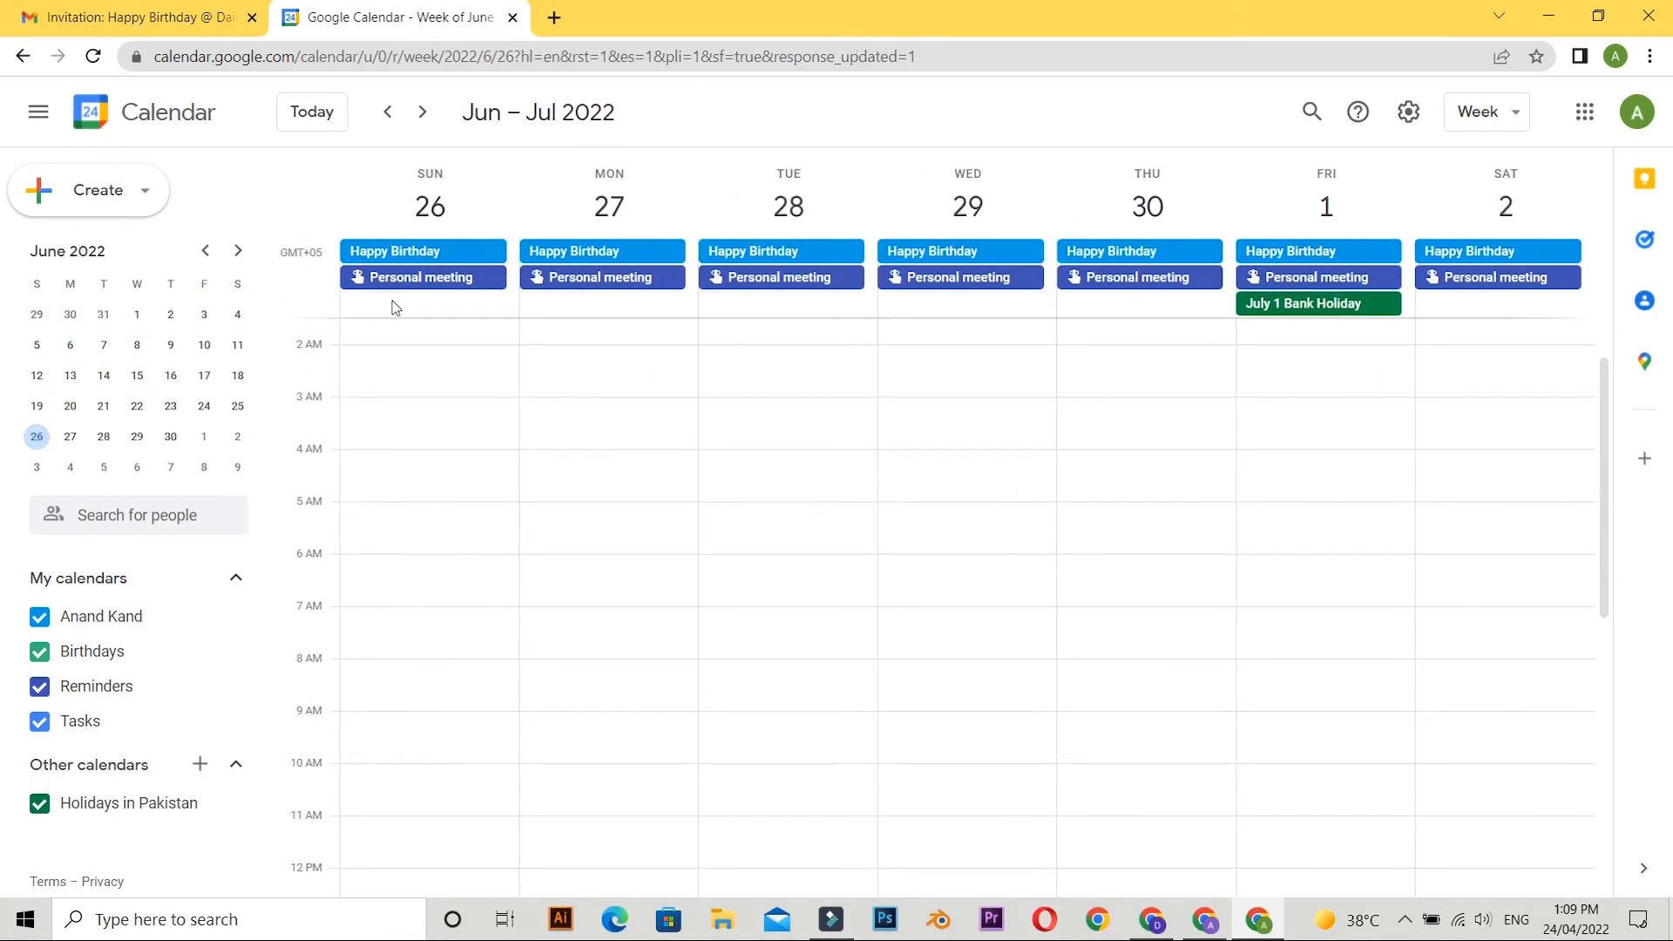
# Start a new all-day entry on 27 June 2022 titled "Assignment submission".
pyautogui.click(609, 206)
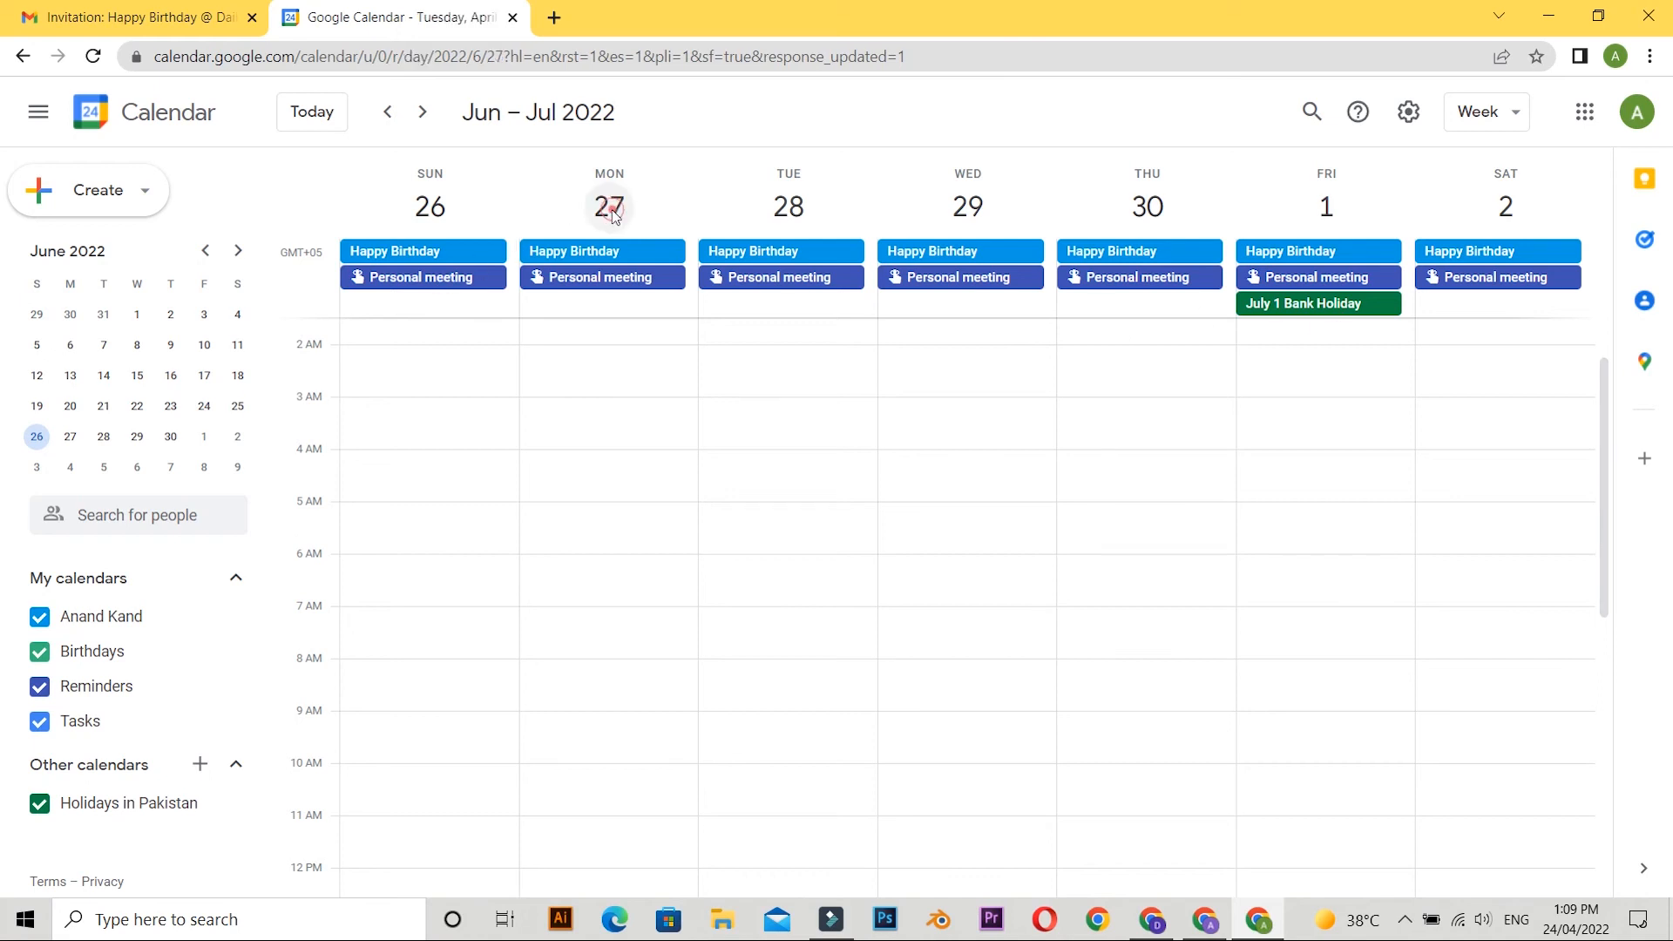
pyautogui.click(370, 207)
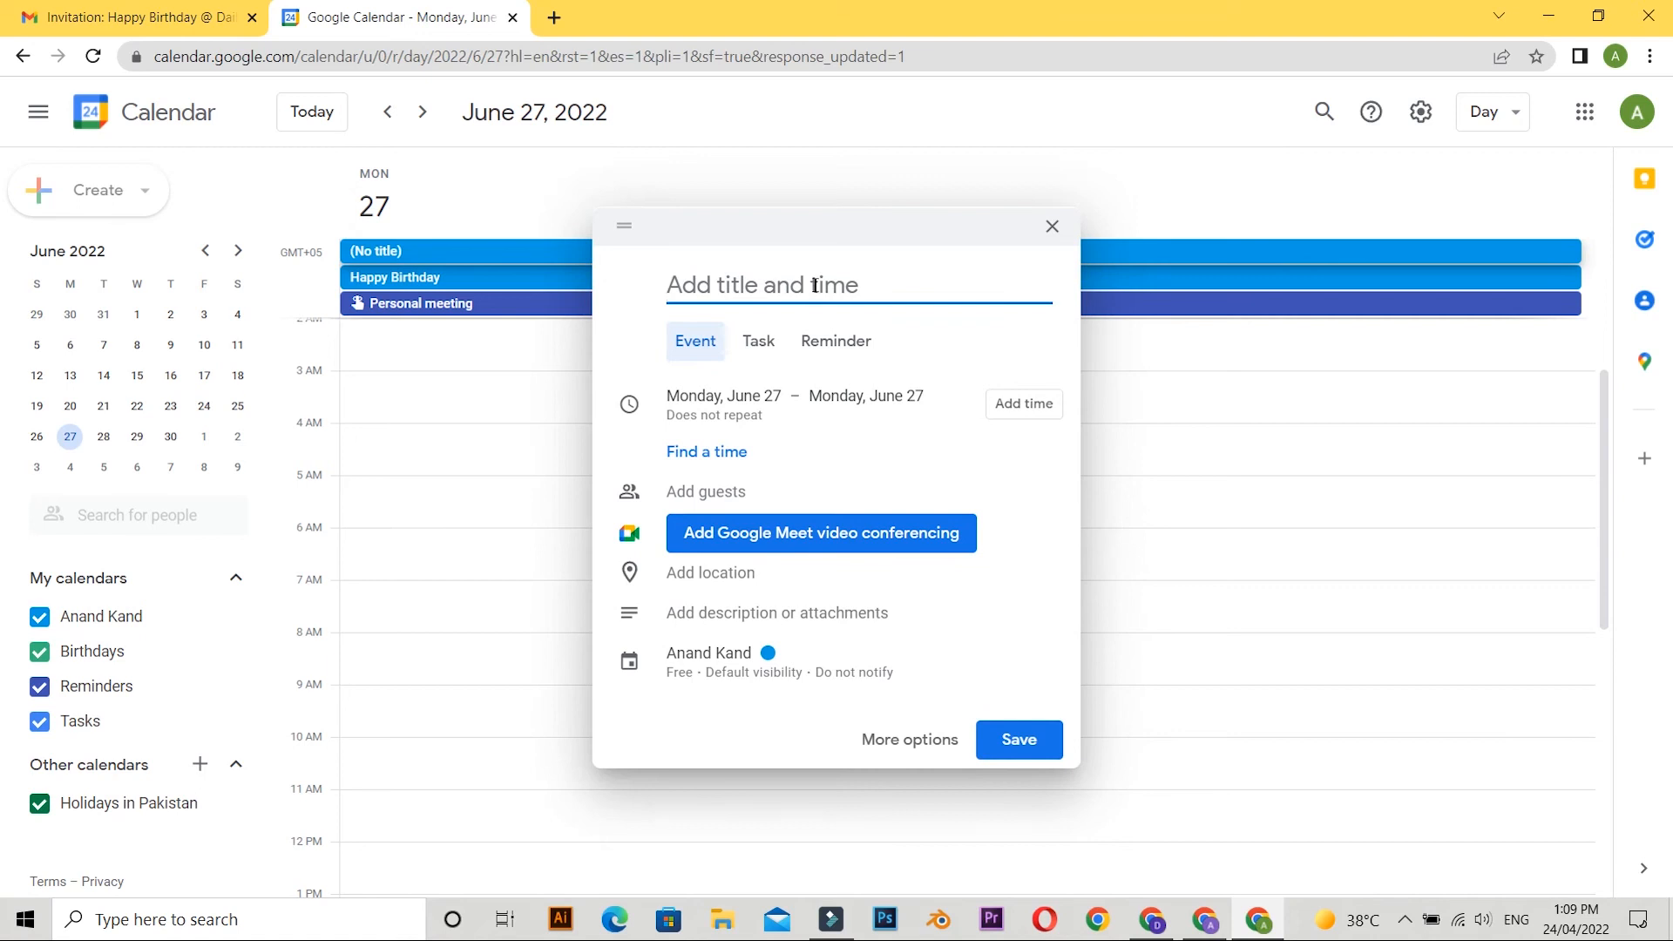
pyautogui.write('Assignm')
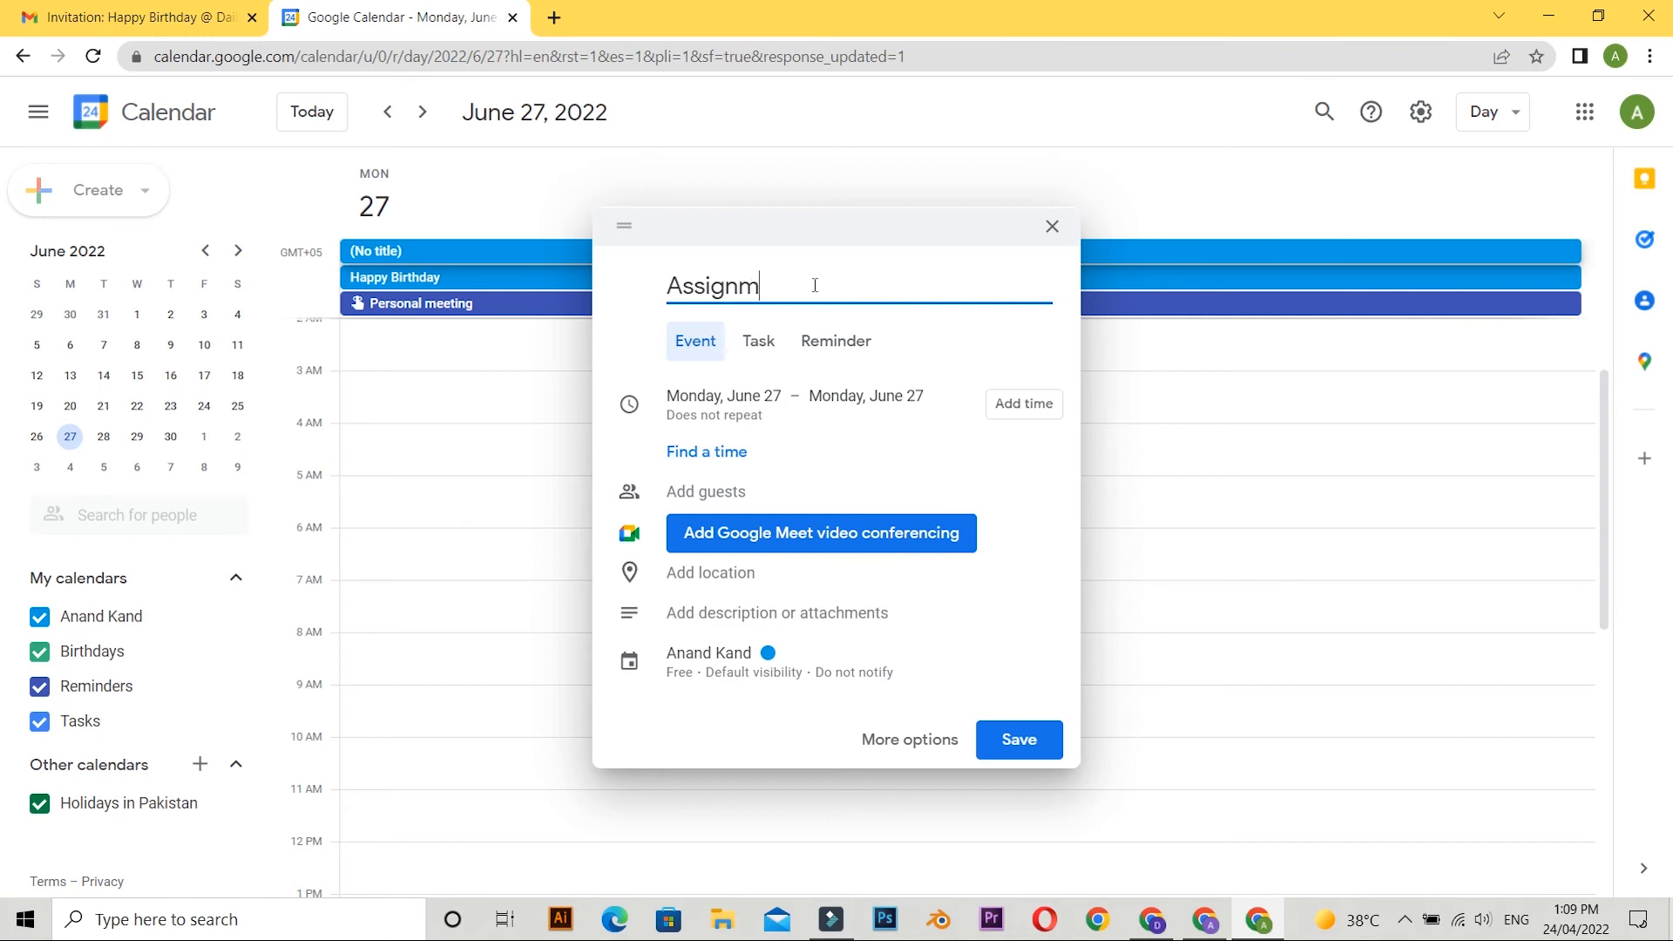
pyautogui.write('ent submission')
# Change the Assignment submission entry to a task and set its date to 28 June 2022.
pyautogui.click(740, 349)
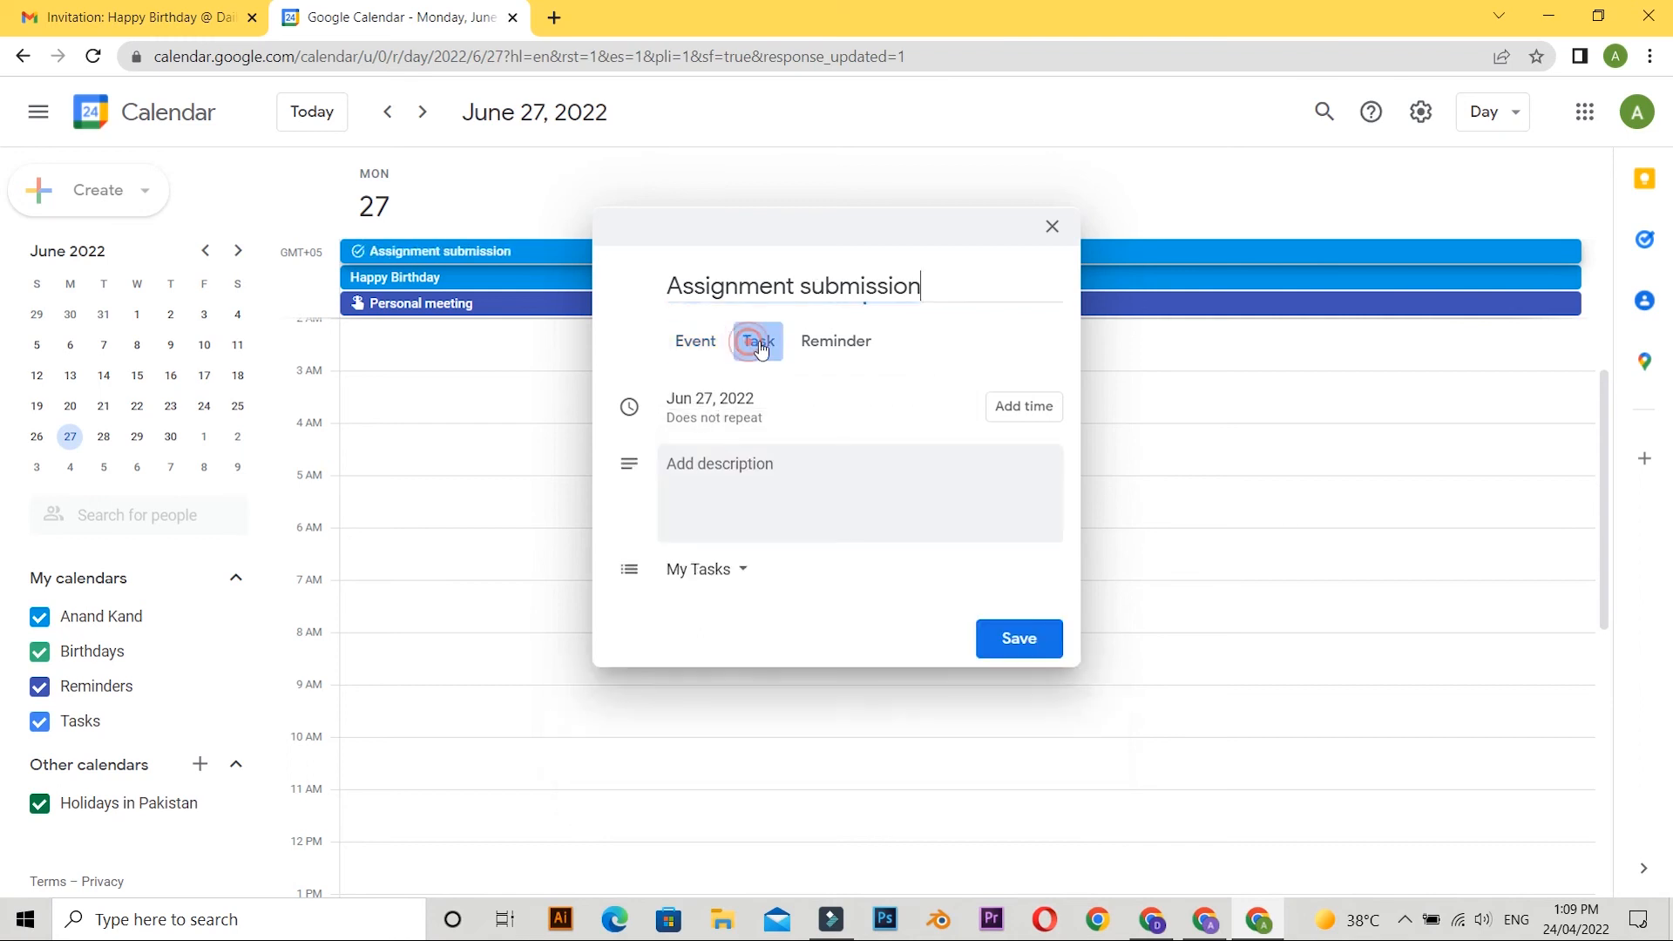
pyautogui.click(729, 407)
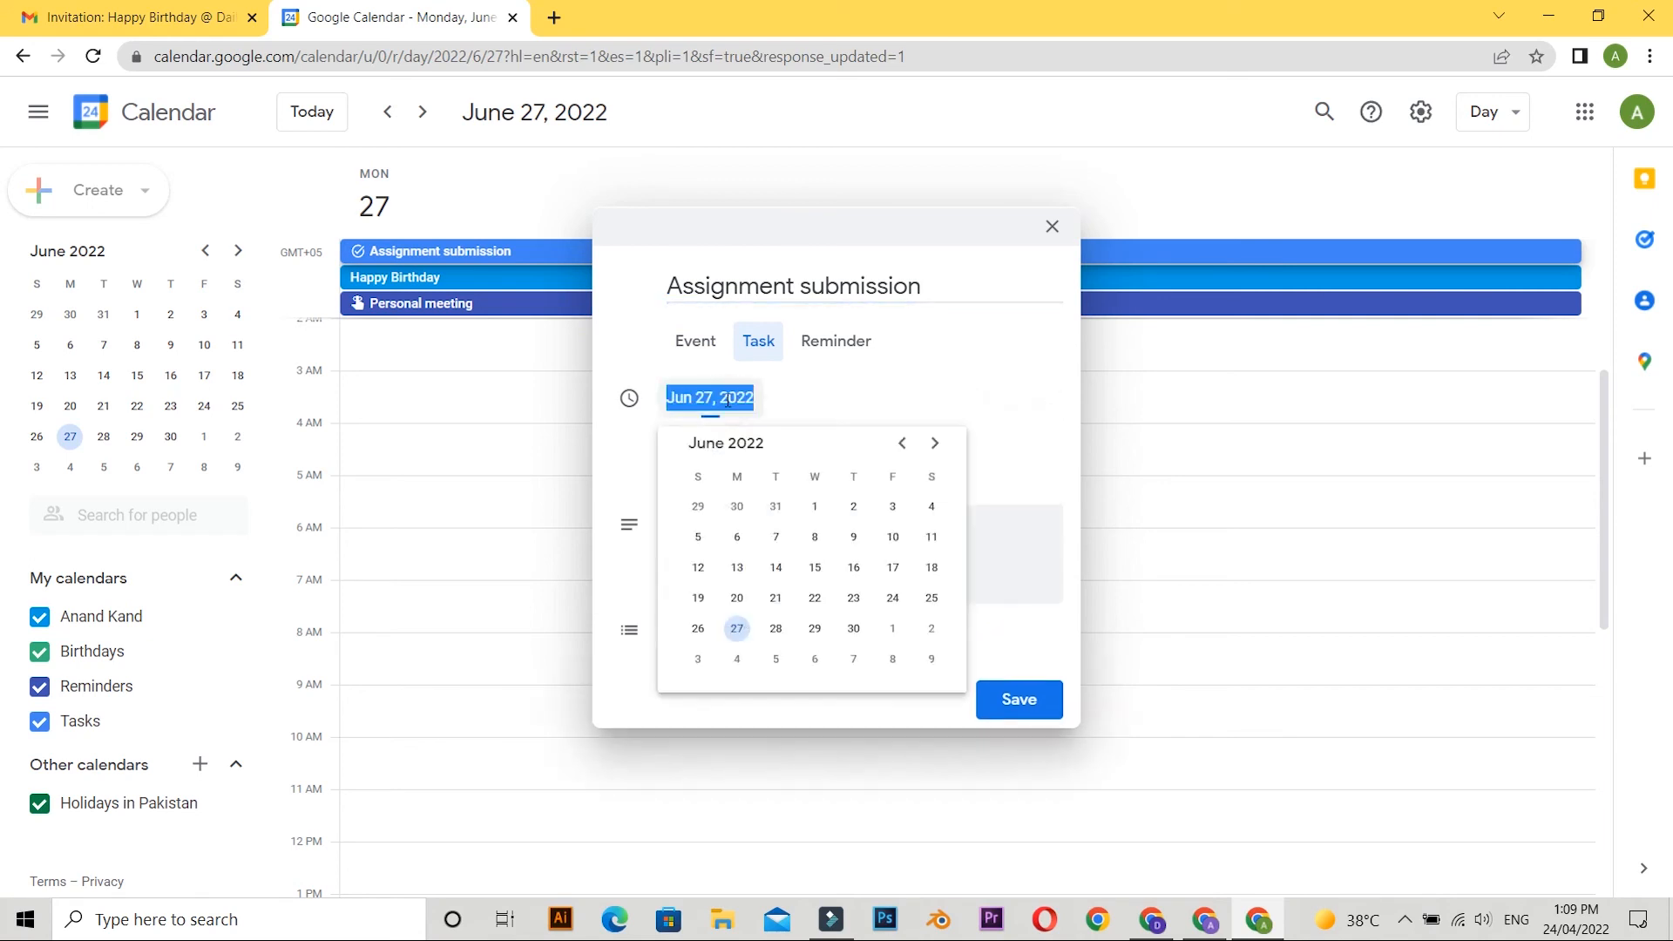
pyautogui.click(775, 628)
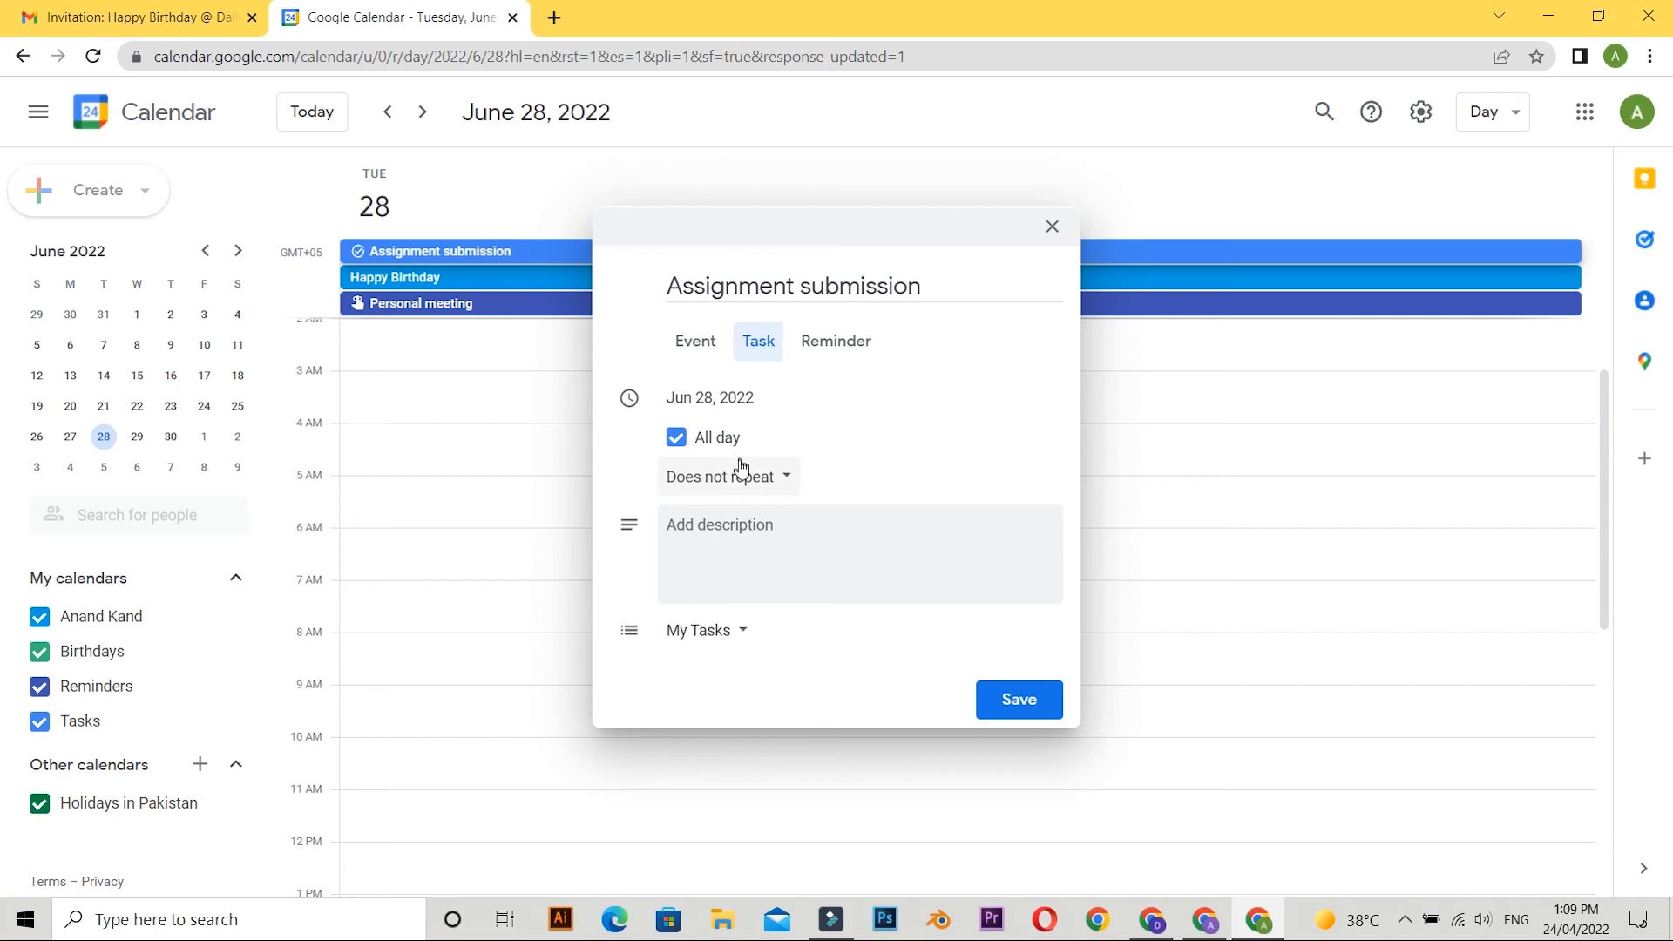
# Set the Assignment submission task to repeat daily.
pyautogui.click(770, 484)
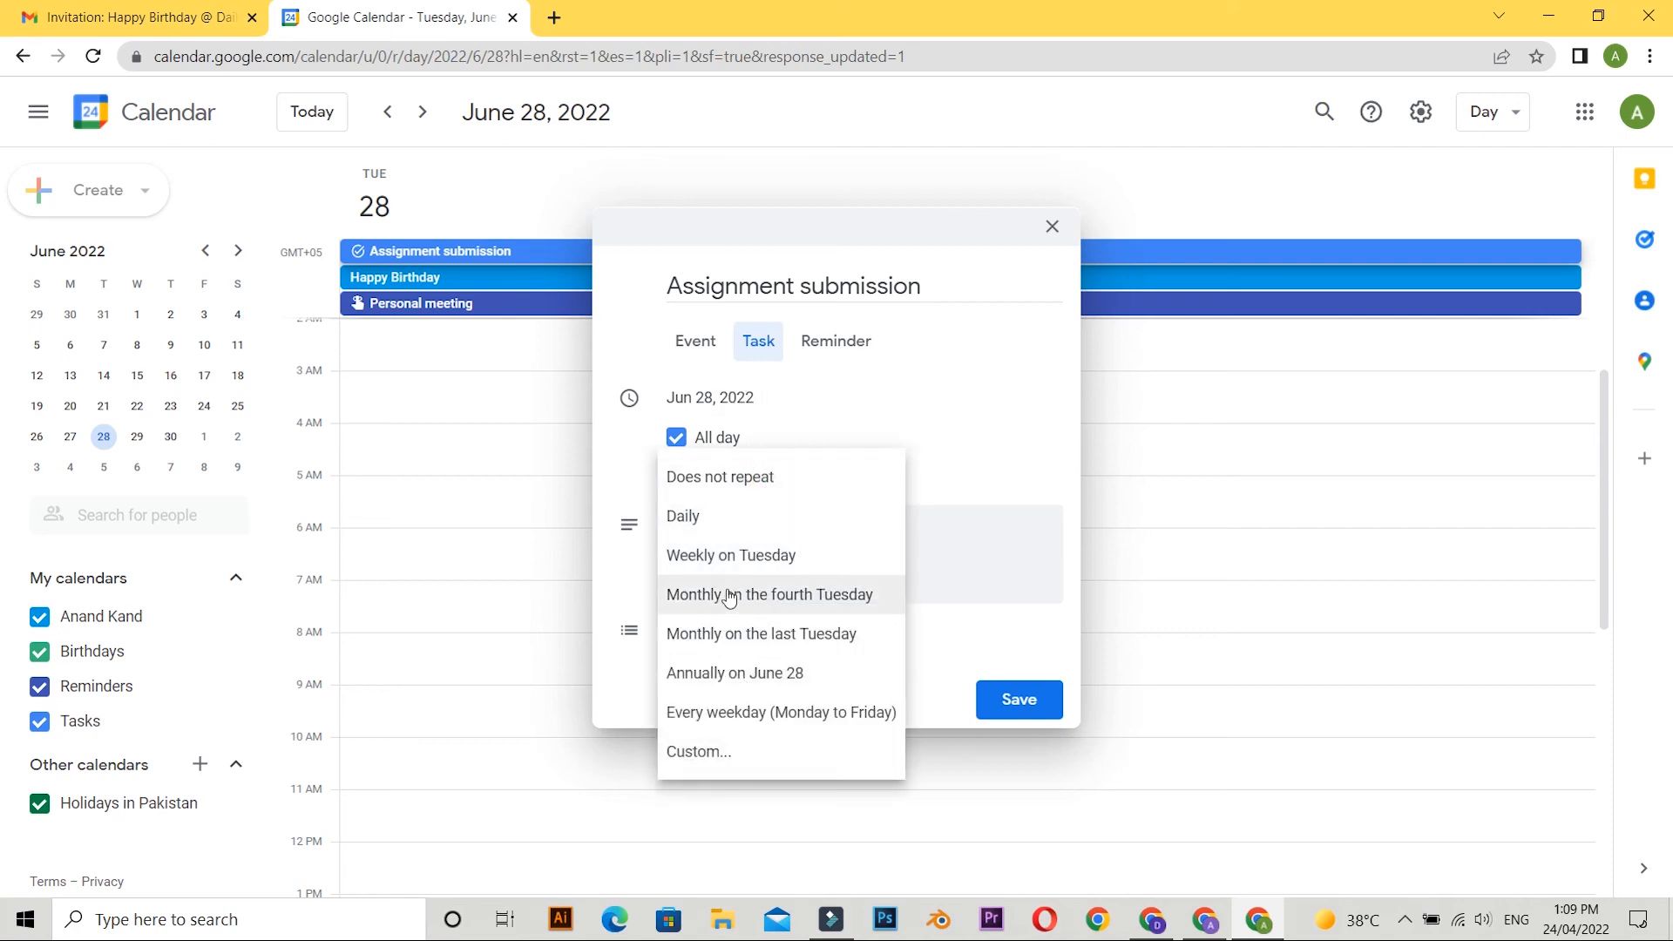
pyautogui.click(732, 555)
pyautogui.click(727, 495)
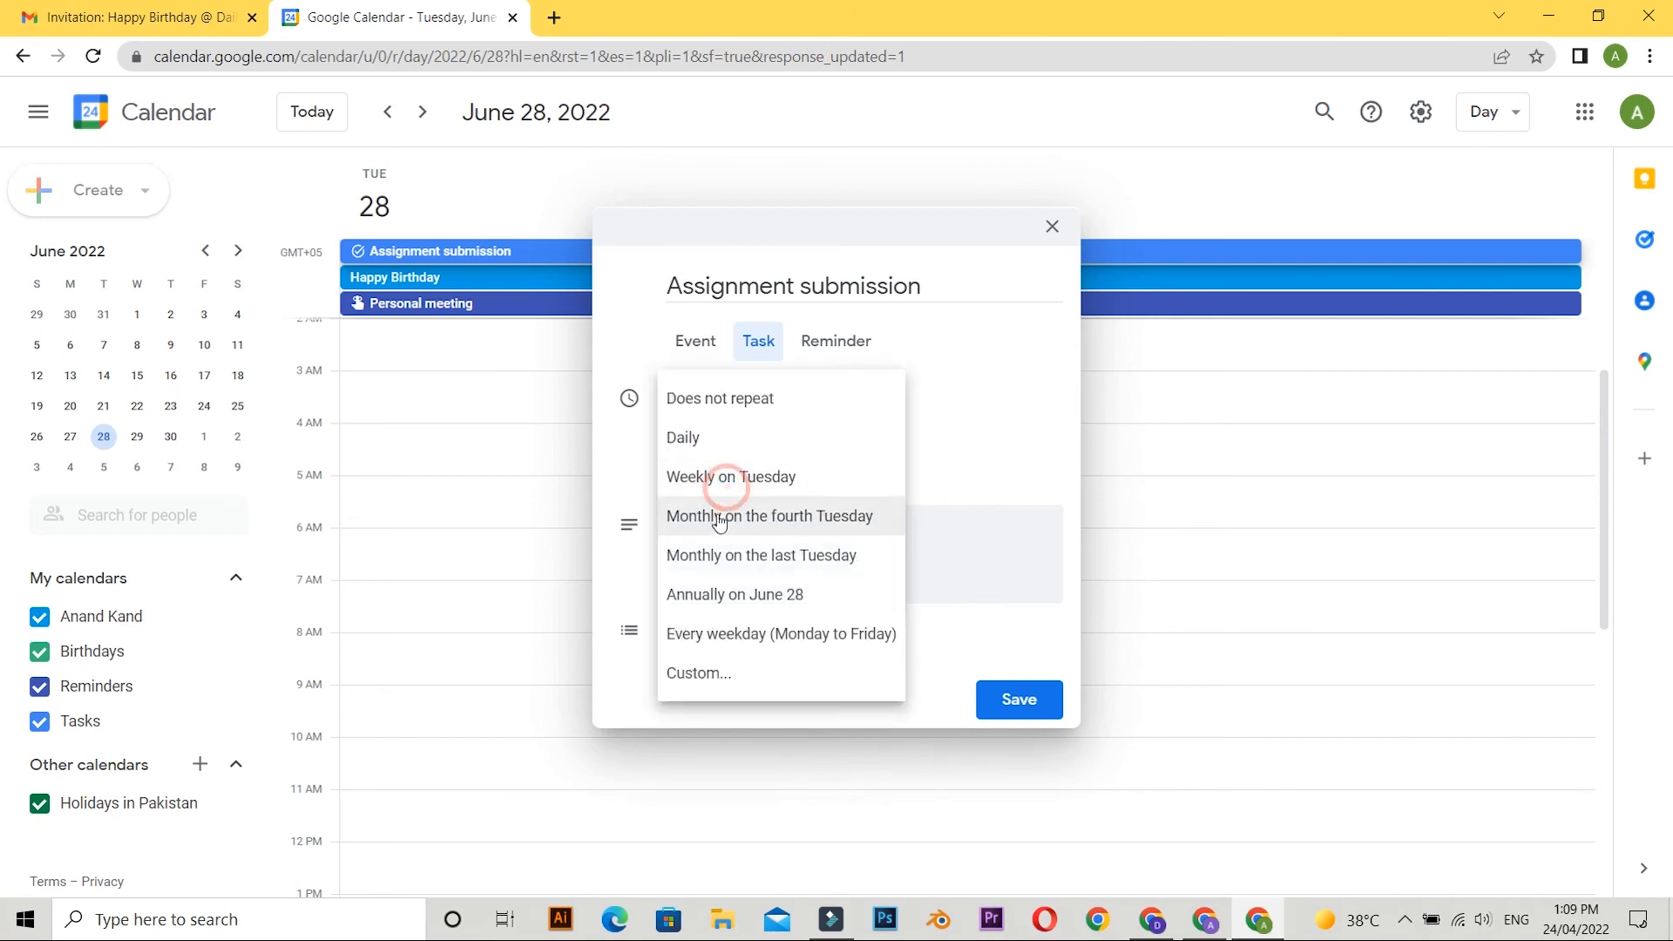
pyautogui.click(728, 456)
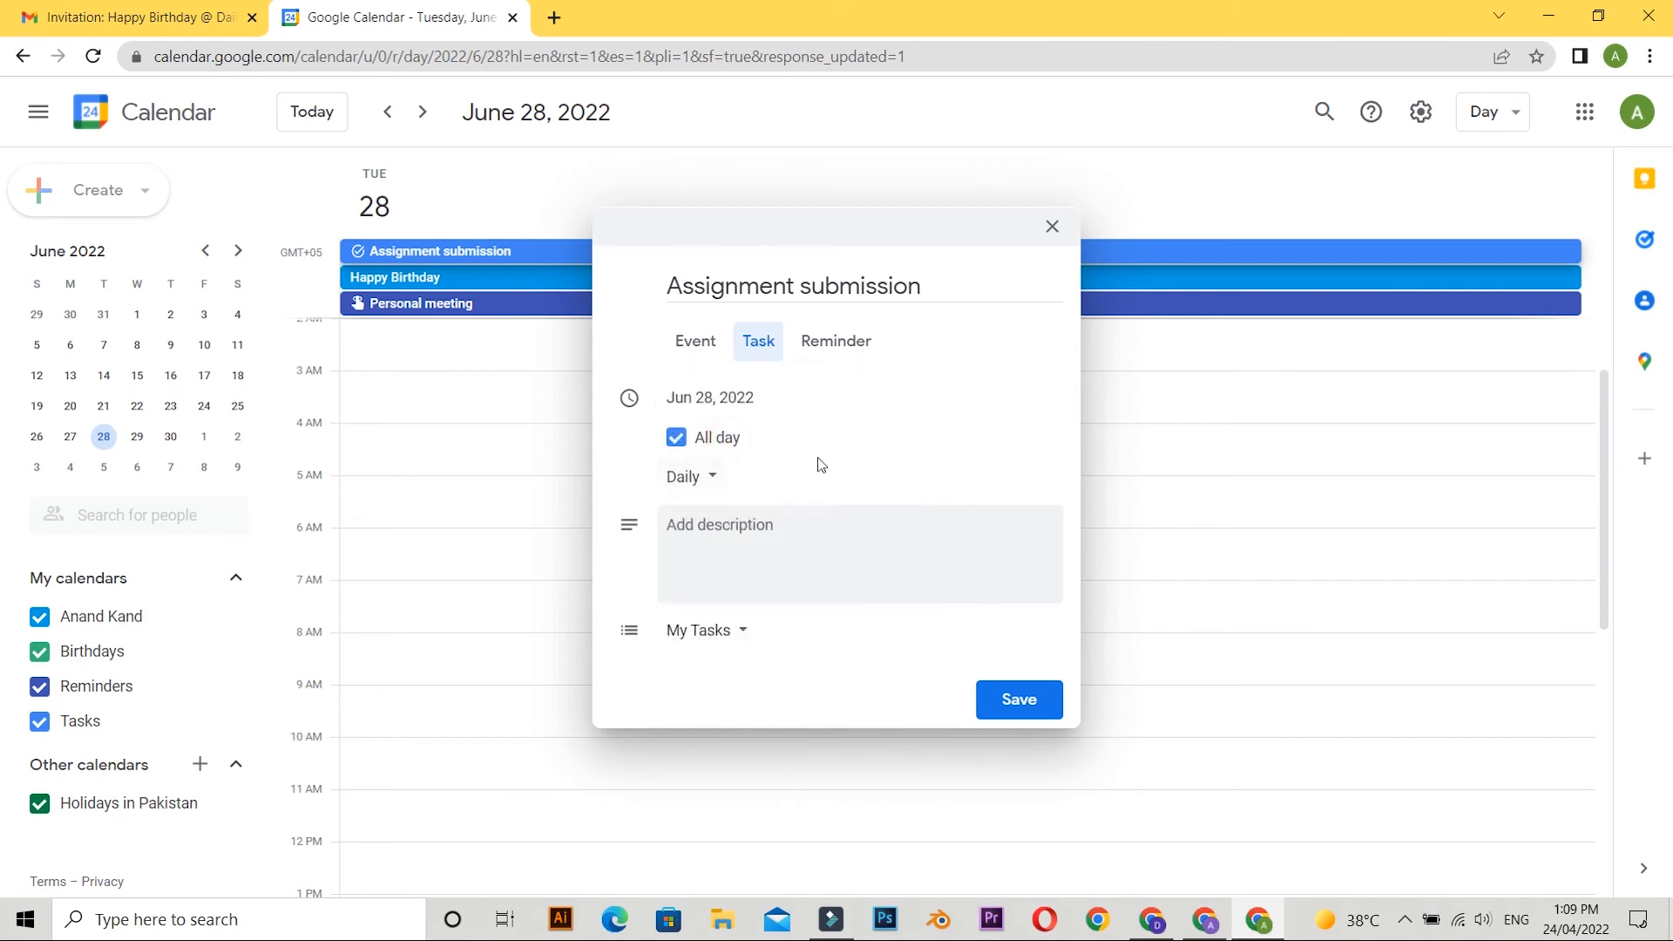
# Describe the task as "I have to submit the assignment of Java to sir" plus the teacher's name, keep it in My Tasks, and save it.
pyautogui.click(739, 531)
pyautogui.write('I hav')
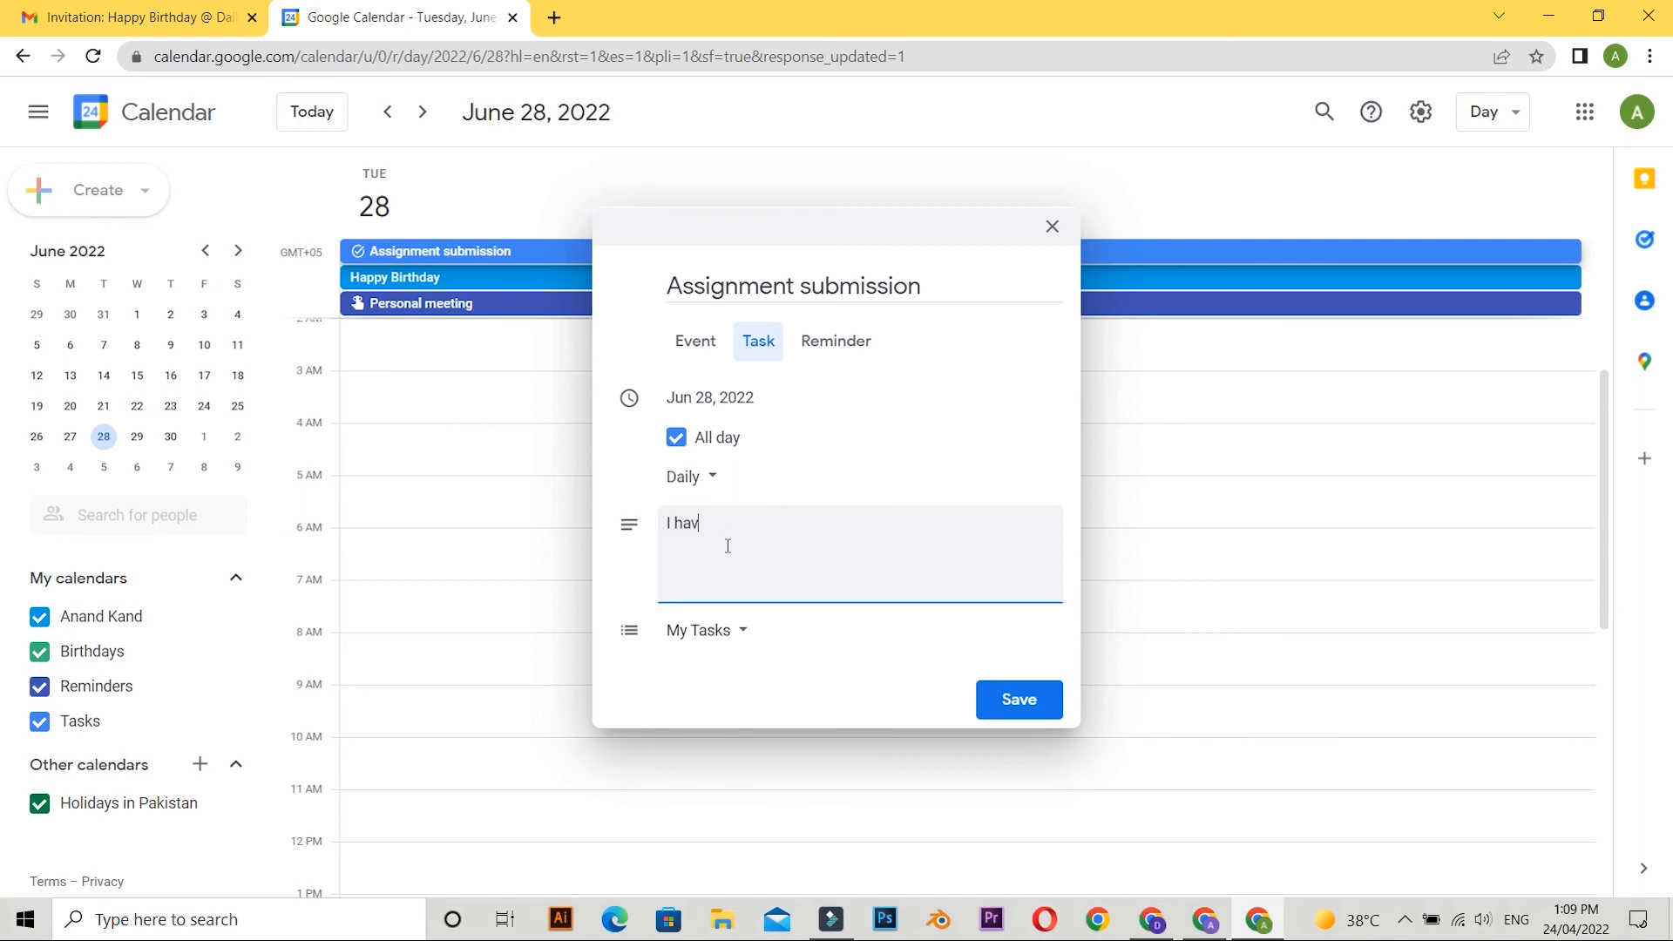
pyautogui.write('e to submit the assignment of Java to sir Umar')
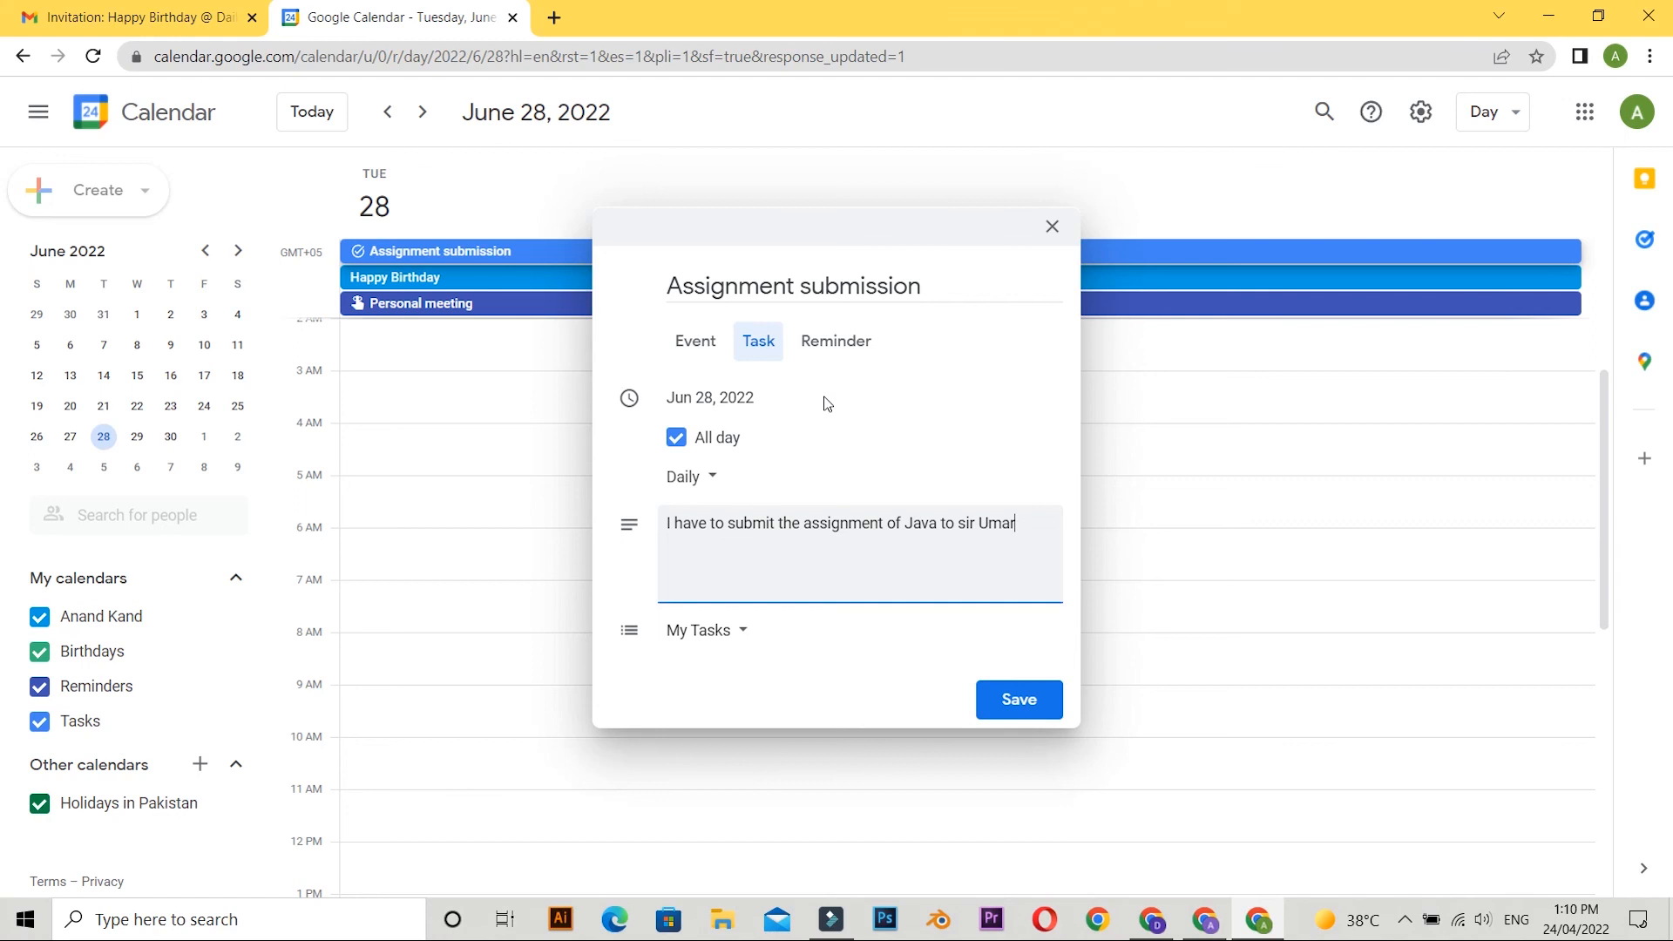
pyautogui.click(732, 633)
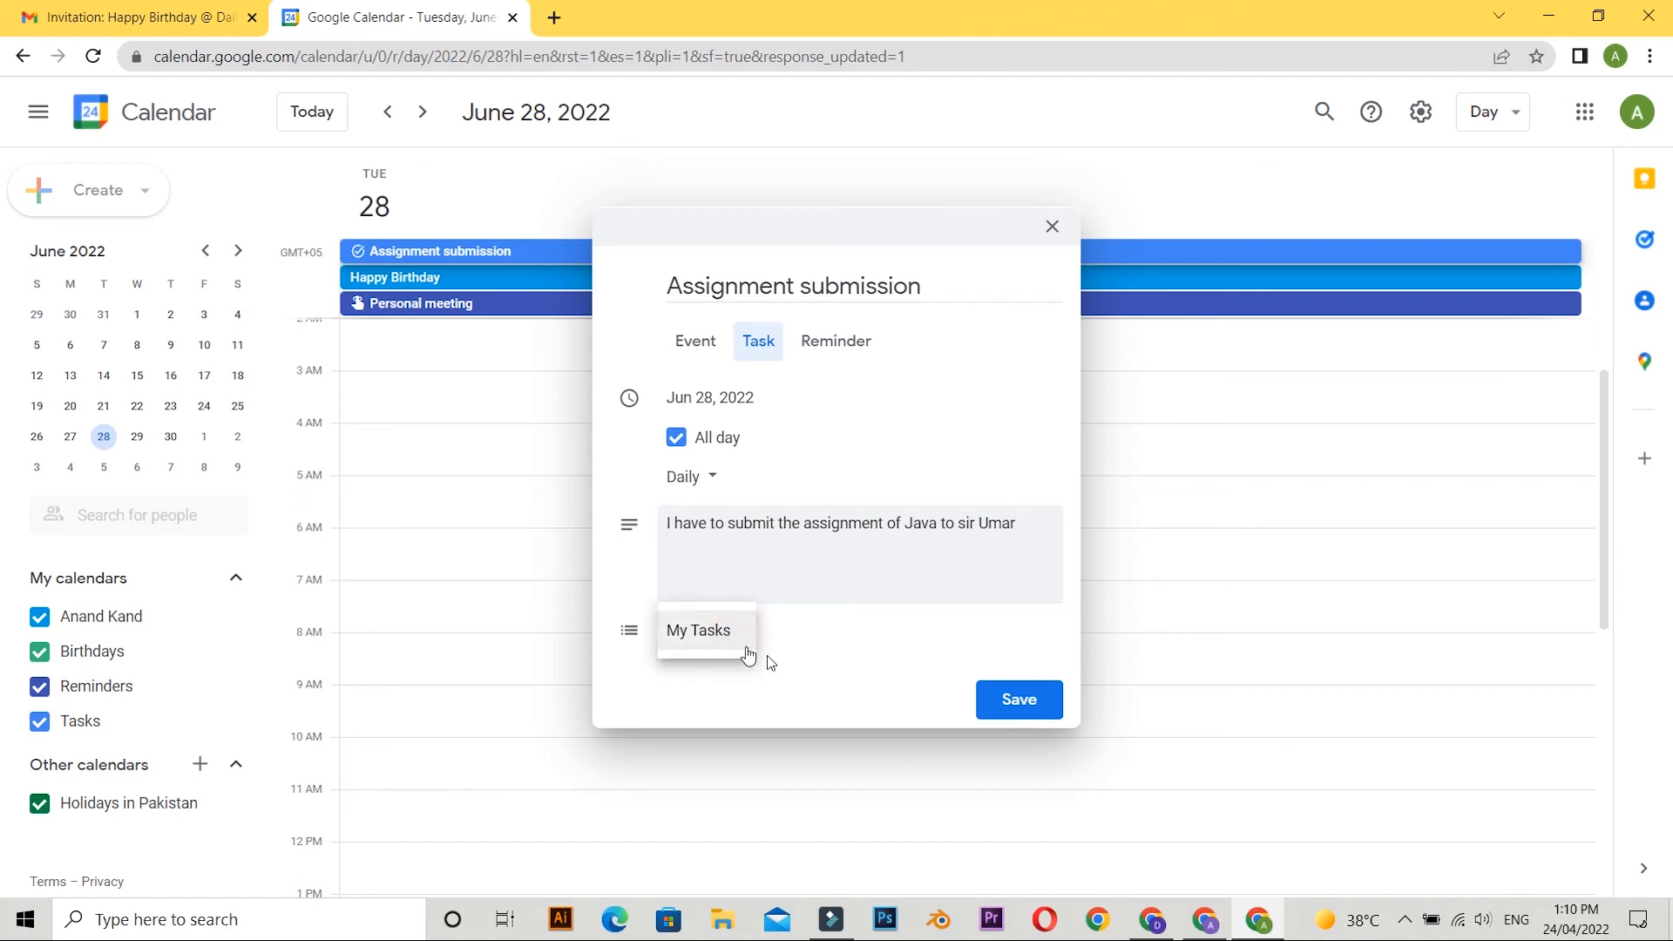
pyautogui.click(775, 659)
pyautogui.click(741, 630)
pyautogui.click(677, 644)
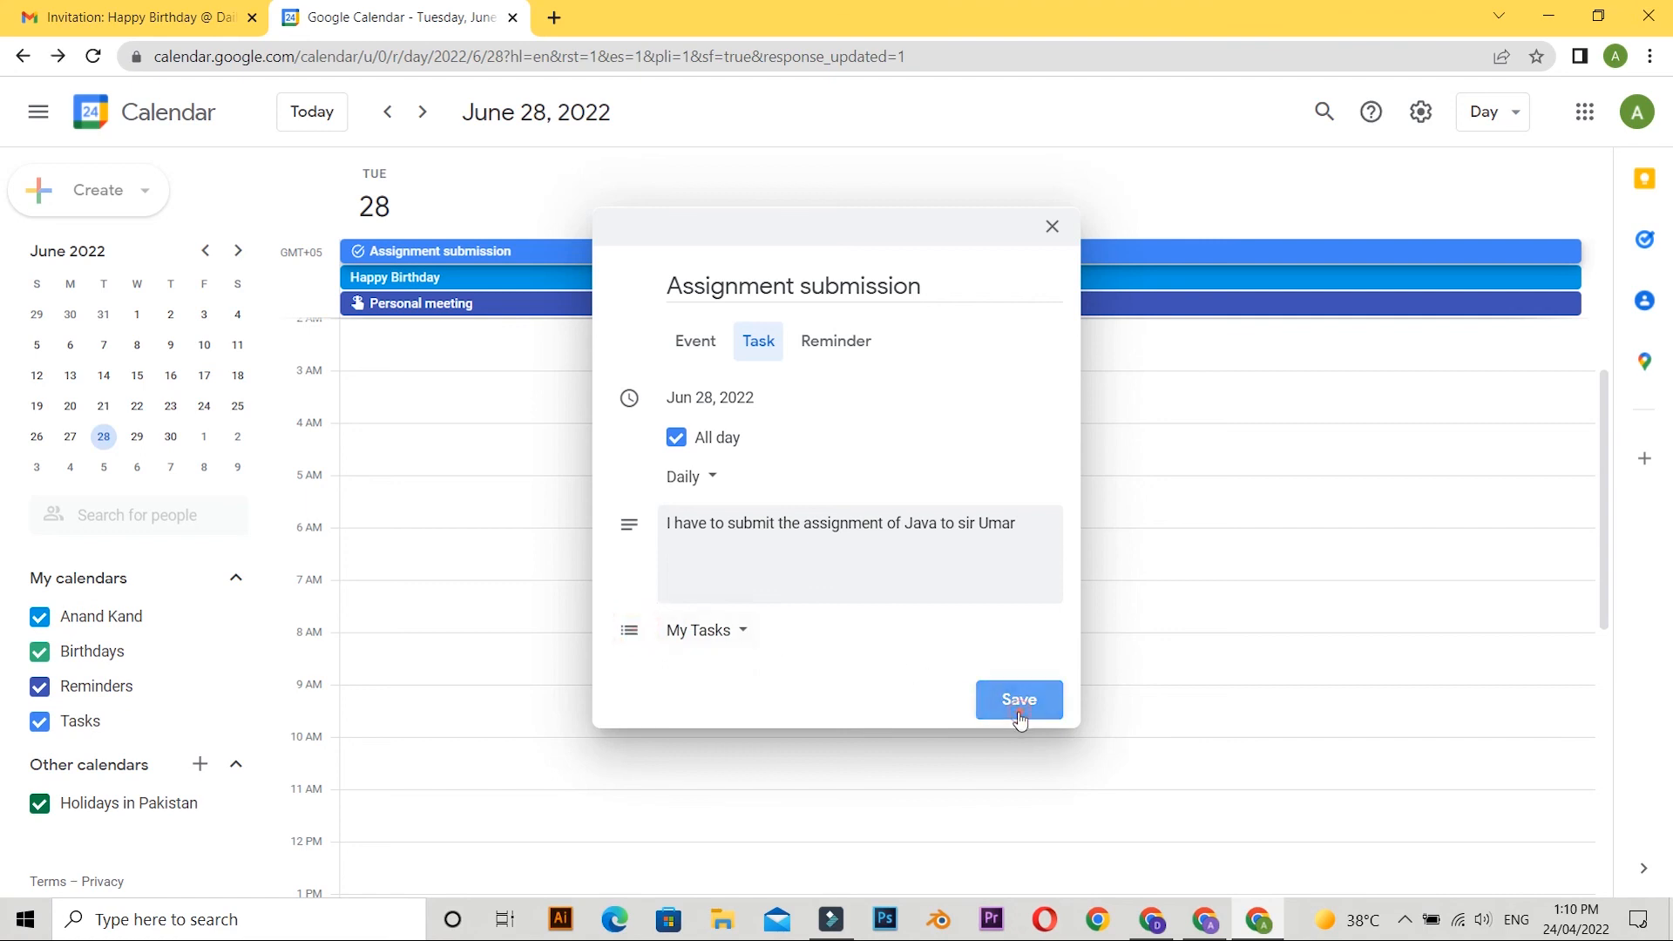
pyautogui.click(1020, 700)
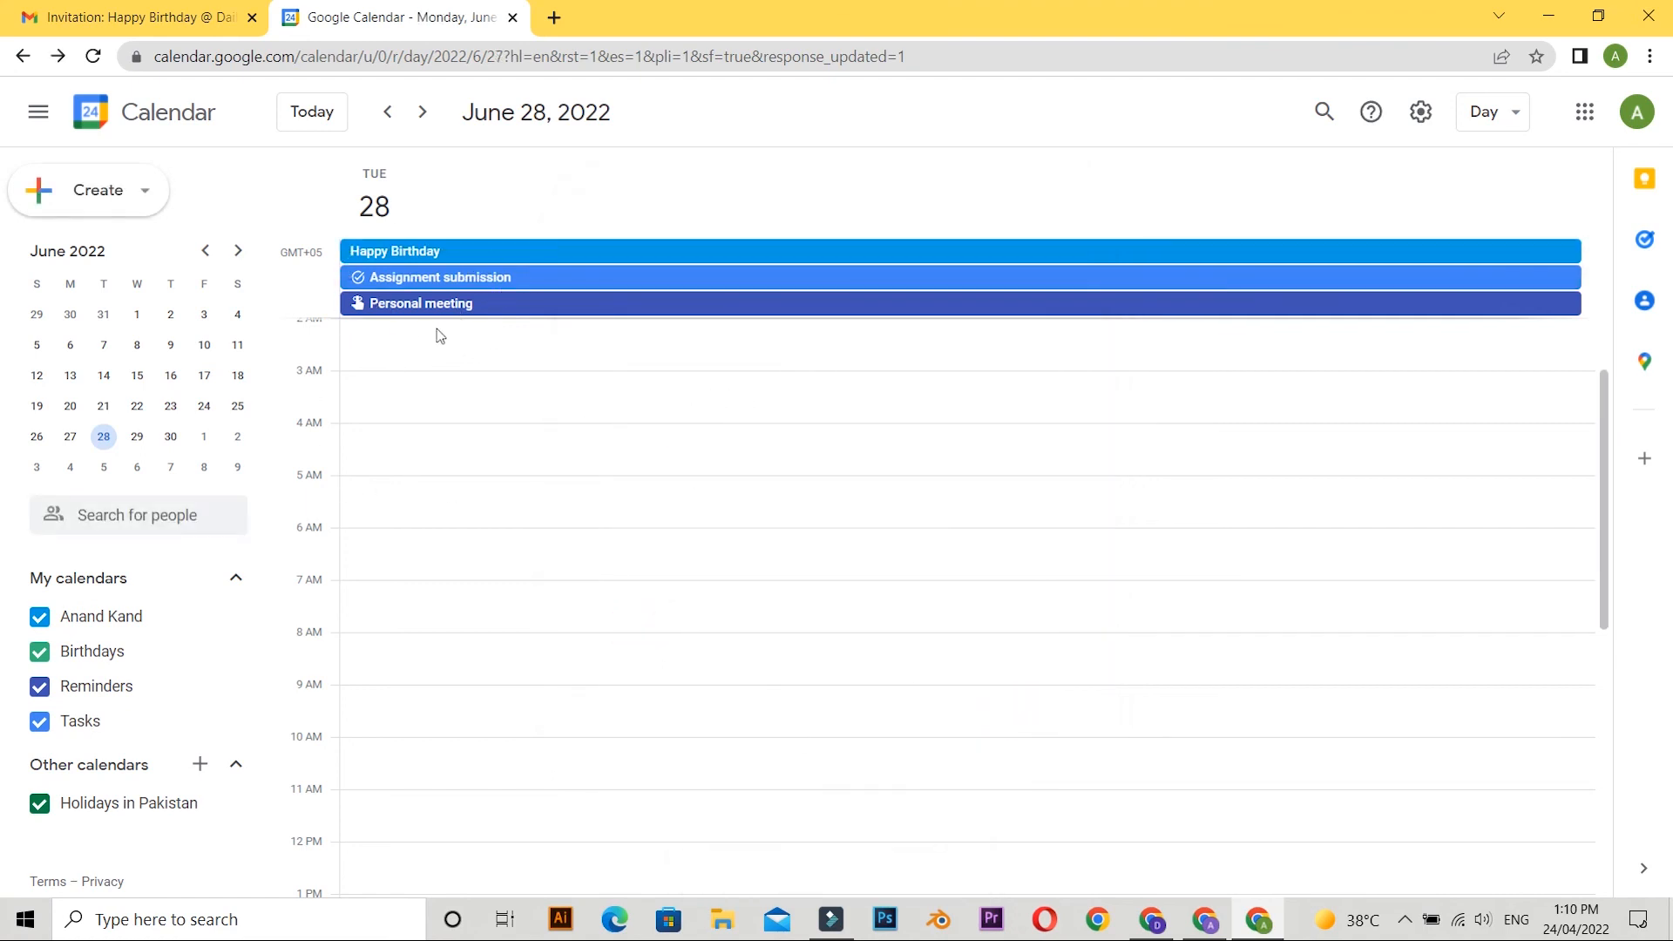
pyautogui.click(1408, 122)
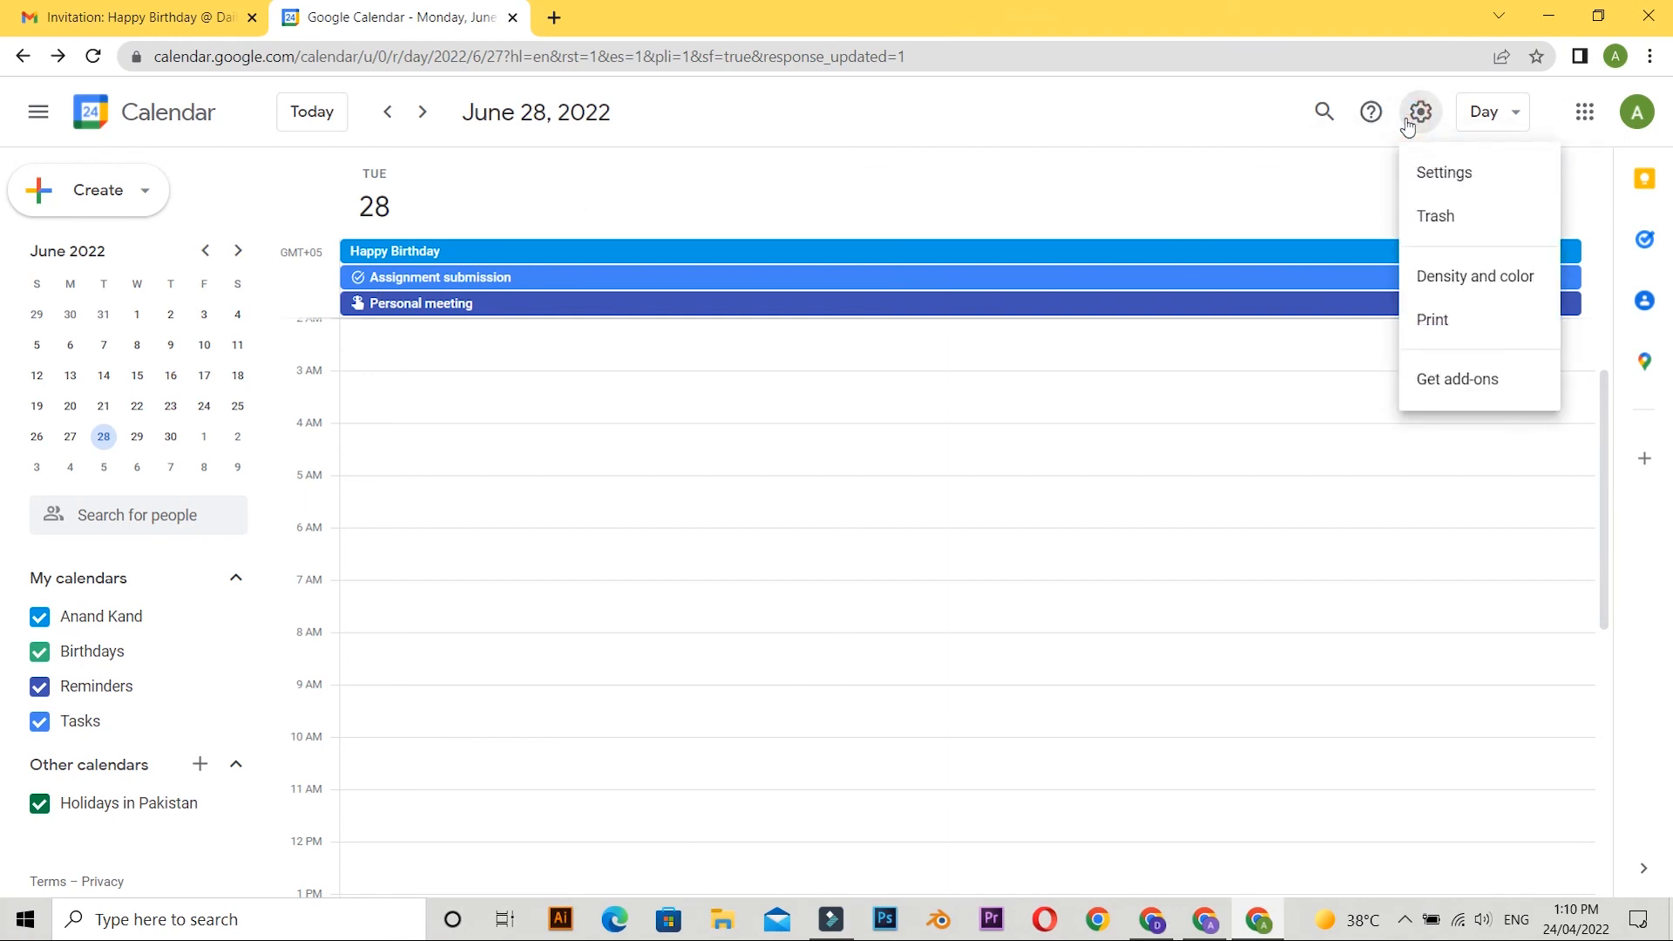
pyautogui.click(1408, 122)
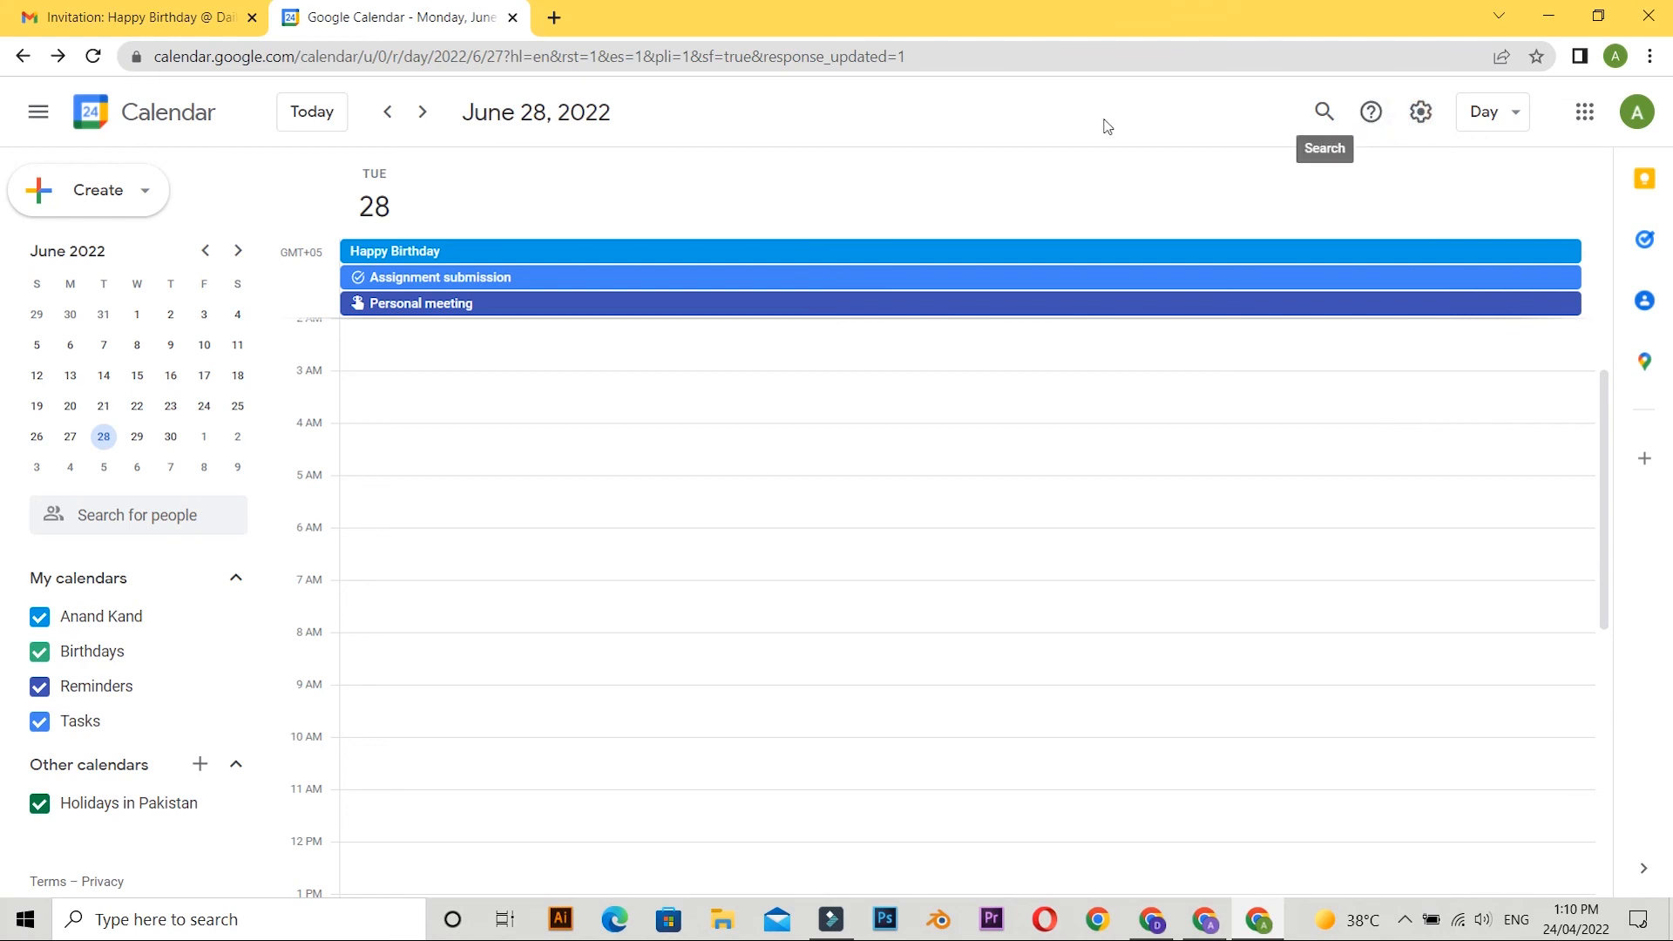
# Return the calendar to today, 24 April 2022, and go back day by day to 20 April 2022.
pyautogui.click(384, 115)
pyautogui.click(322, 116)
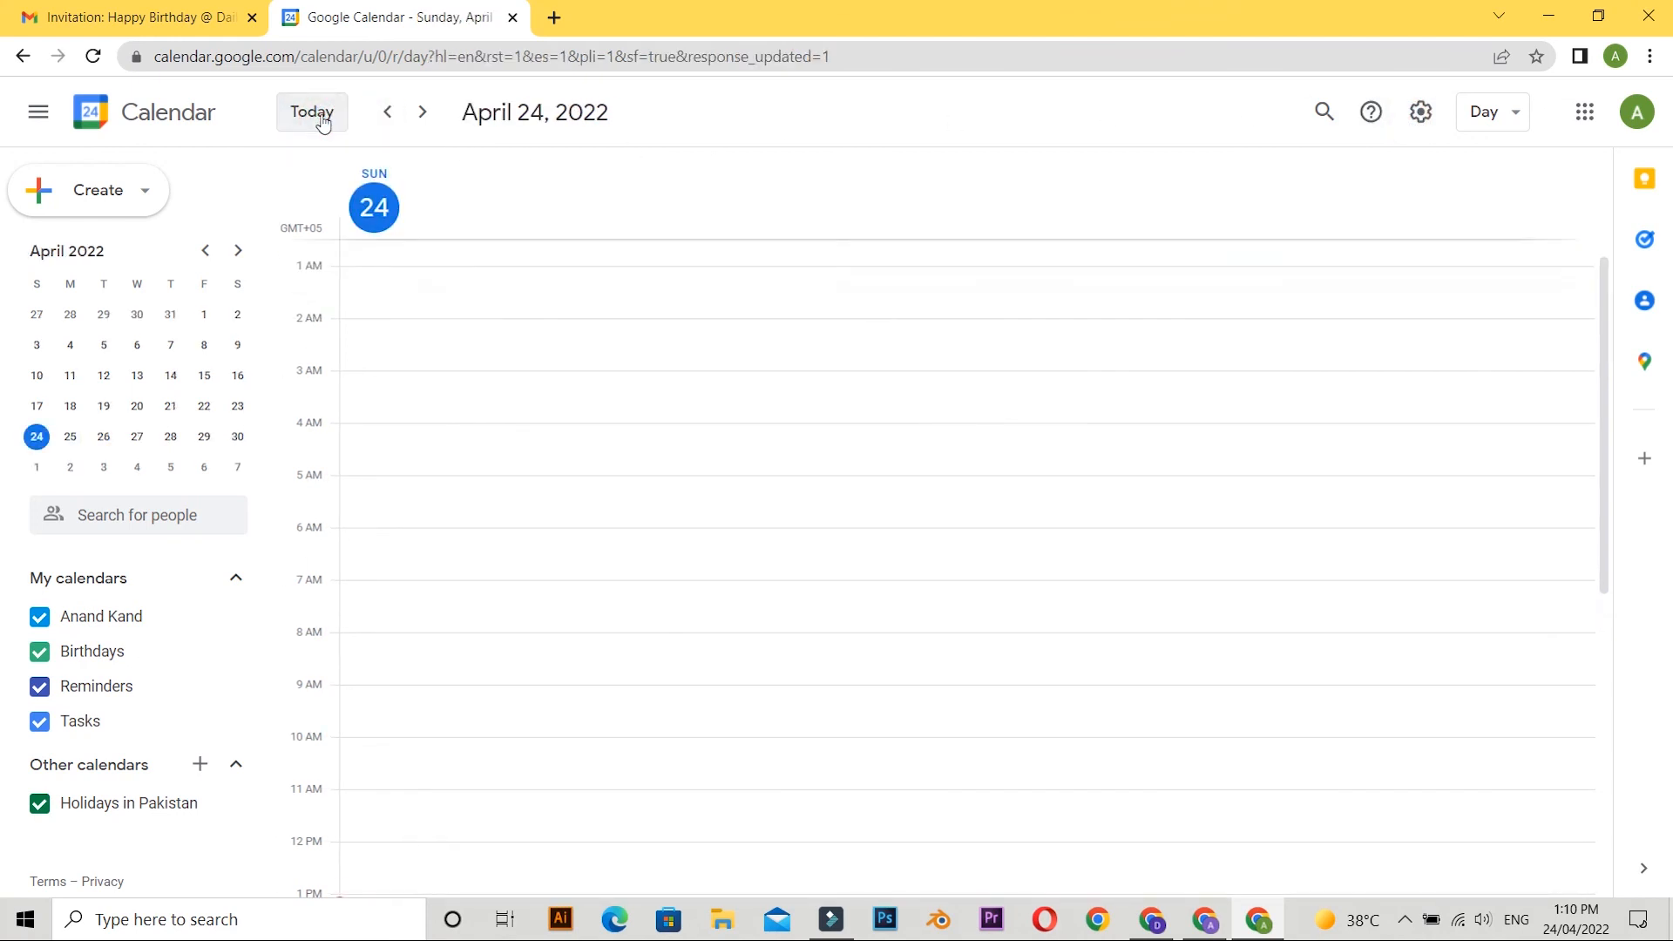
pyautogui.click(375, 118)
pyautogui.click(377, 116)
pyautogui.click(380, 116)
pyautogui.click(382, 117)
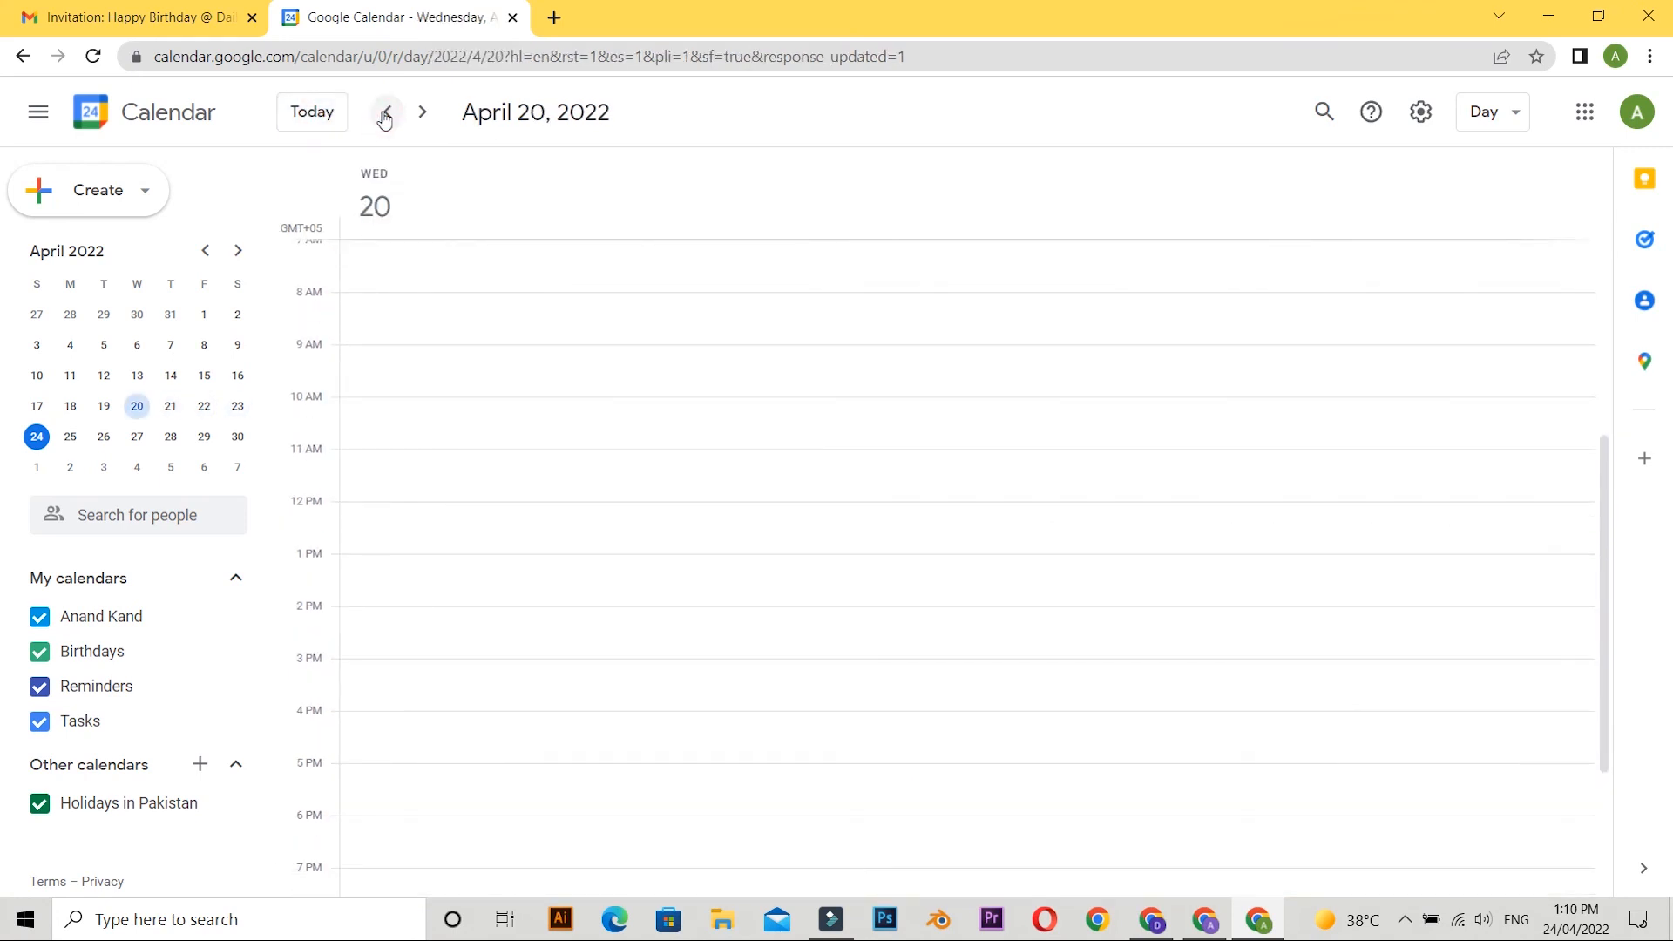